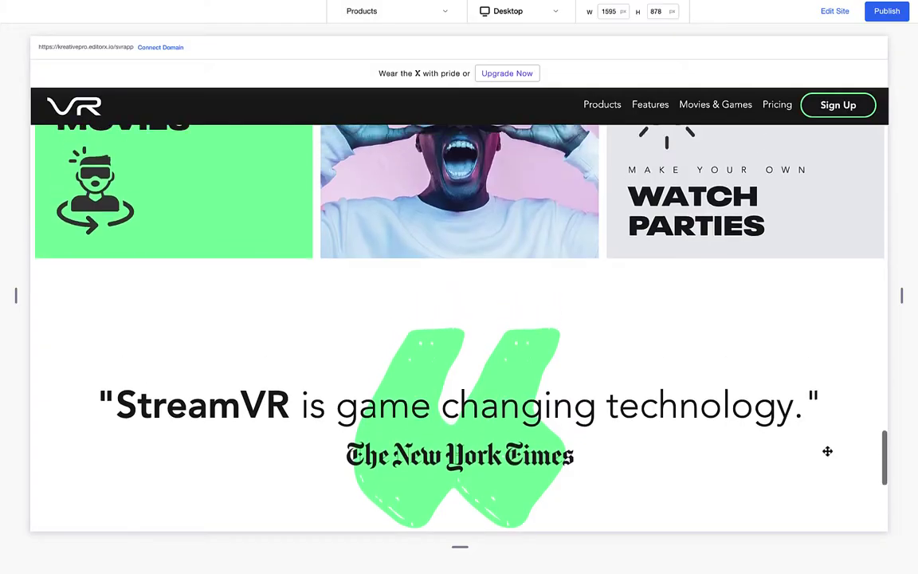
Step: Review the finished StreamVR page preview around the Rift S, Features and feature-card sections
scroll(611, 385, "up", 10)
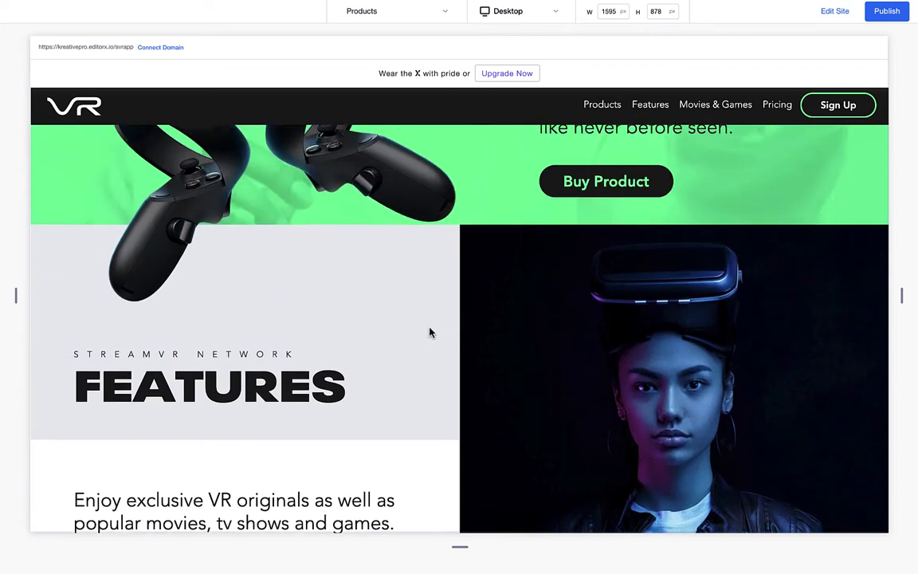
scroll(430, 327, "up", 2)
scroll(439, 328, "down", 5)
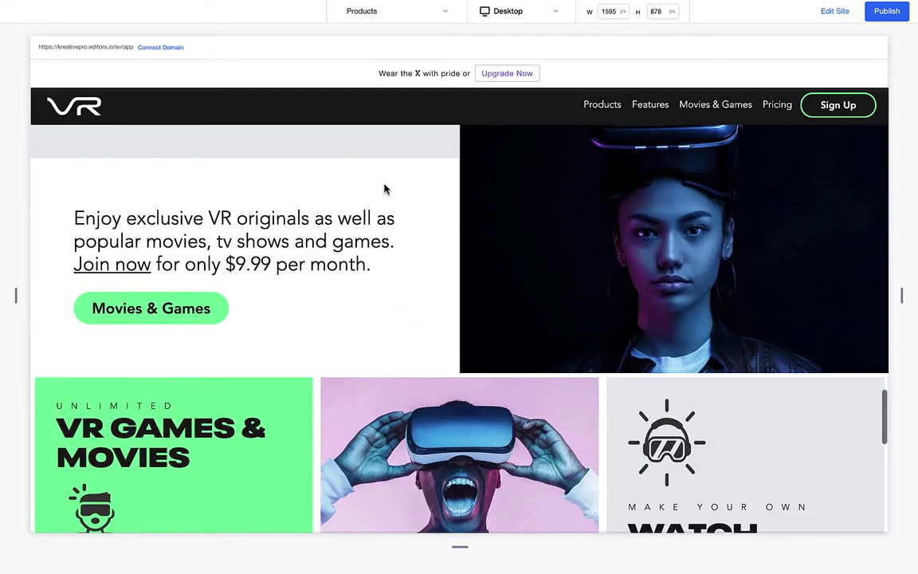
scroll(384, 189, "down", 1)
scroll(478, 305, "up", 4)
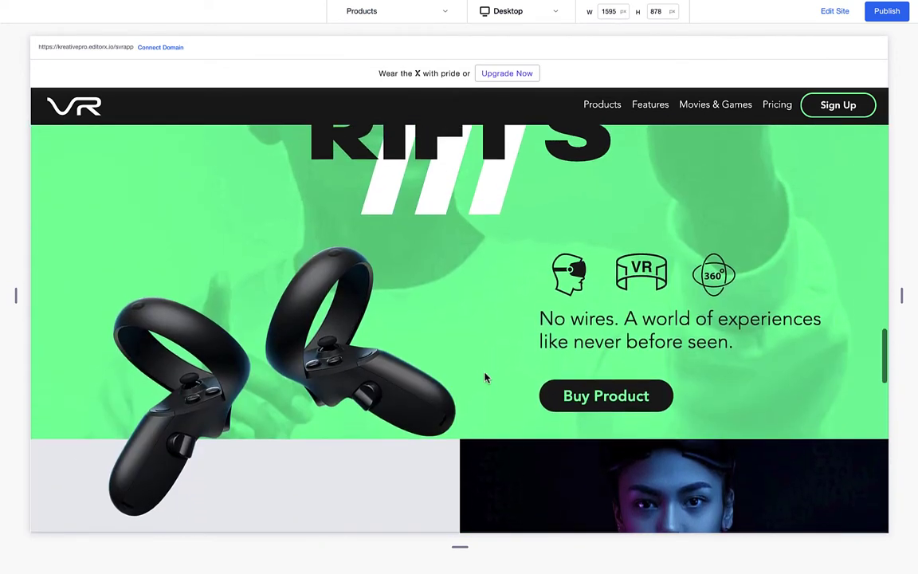
scroll(485, 374, "down", 4)
scroll(398, 304, "down", 2)
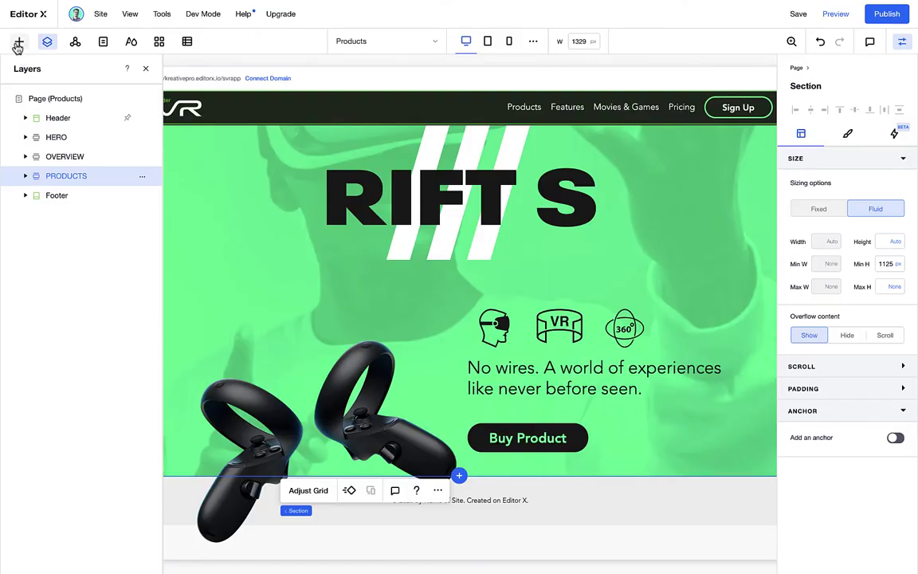
Step: Add the ready-made layouter with a title block, description with button, and large image as a new section below PRODUCTS
left_click(18, 43)
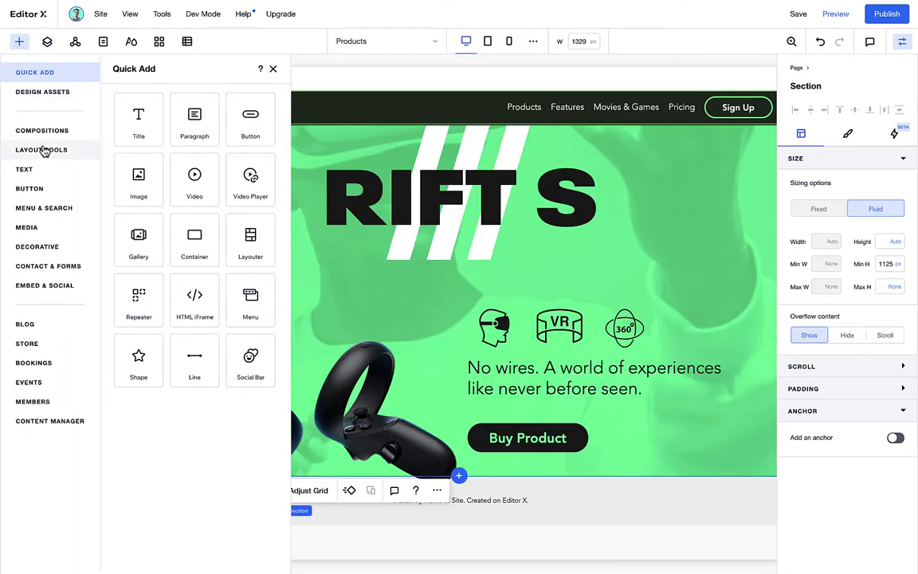
left_click(43, 150)
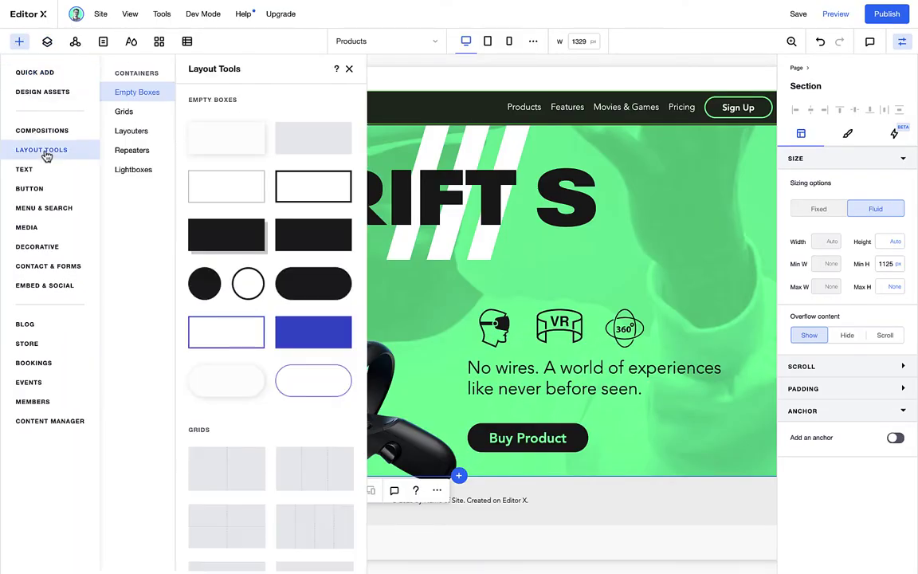
left_click(132, 134)
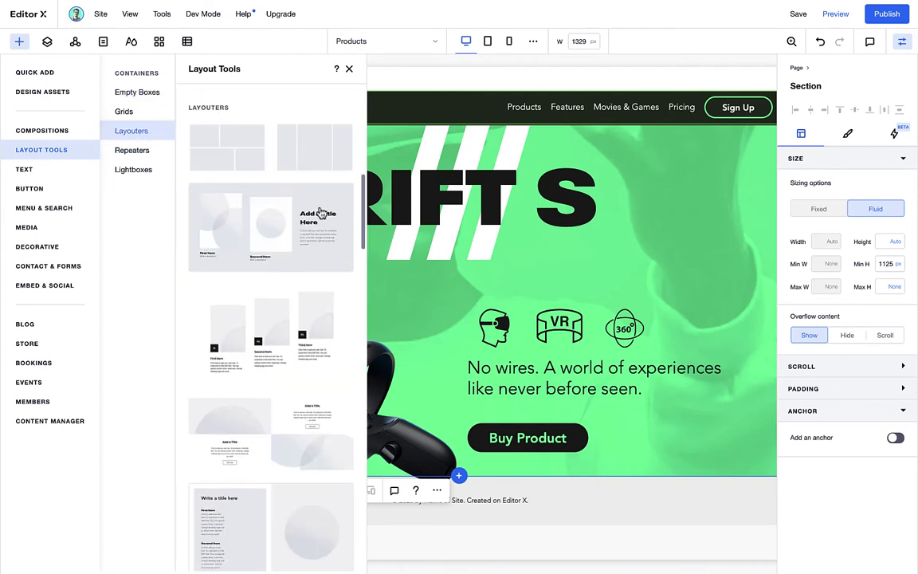
scroll(255, 286, "down", 3)
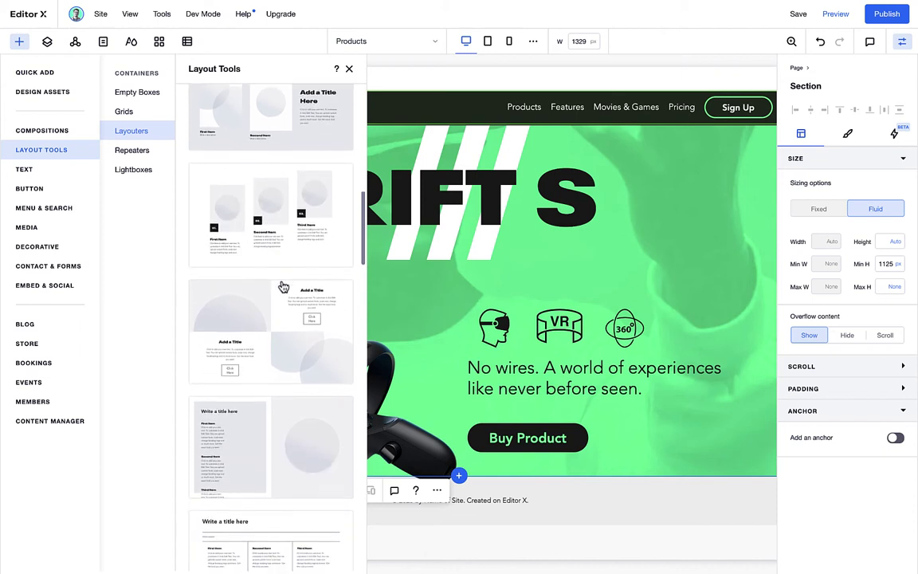
scroll(283, 287, "down", 8)
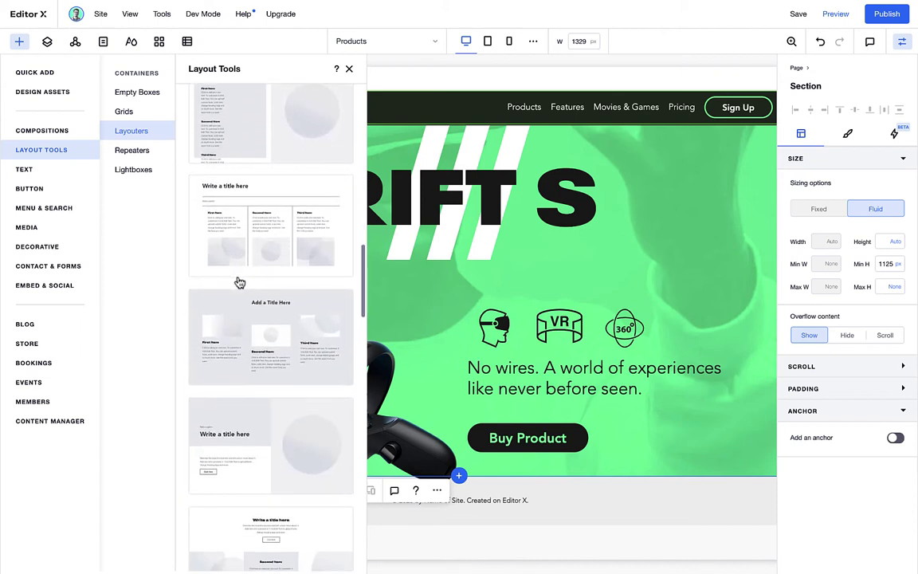
scroll(239, 283, "down", 2)
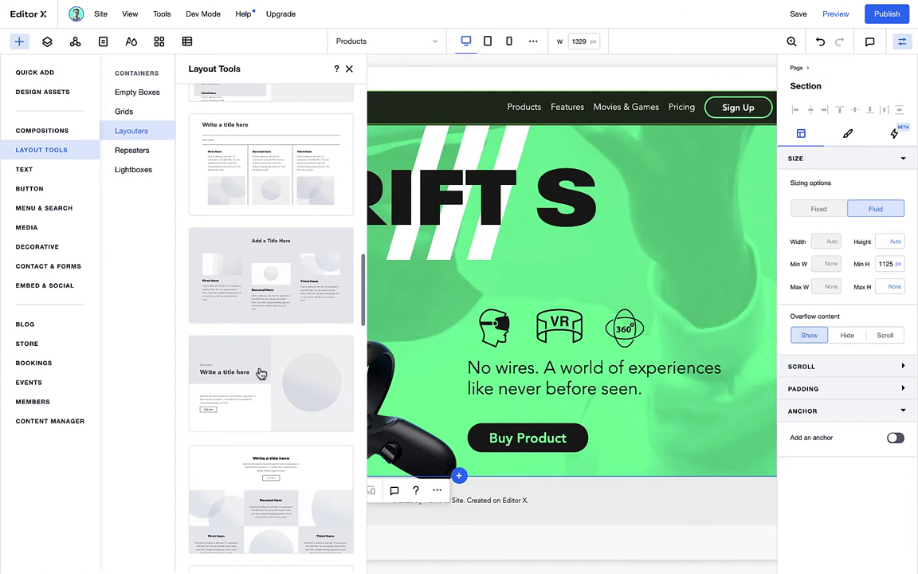
left_click(260, 373)
Step: Compare the new section with the FEATURES block in the Figma wireframe, then inspect the section's image, container, text stack and button
left_click(47, 41)
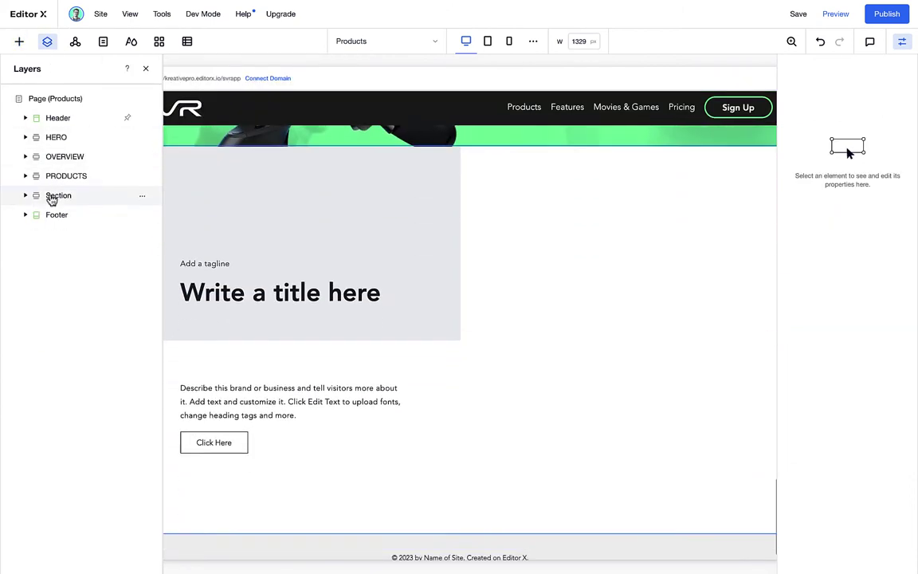
left_click(52, 199)
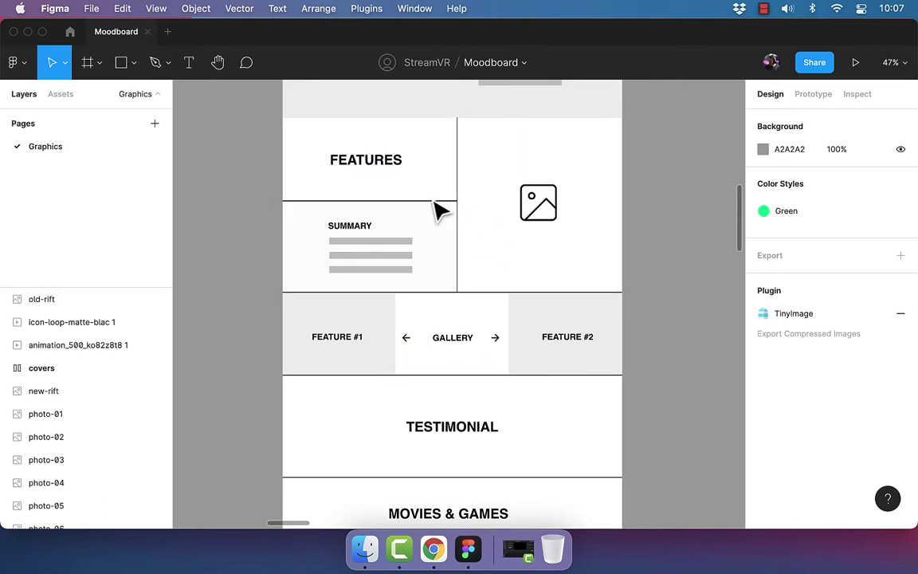
left_click_drag(387, 222, 513, 241)
key("super+z")
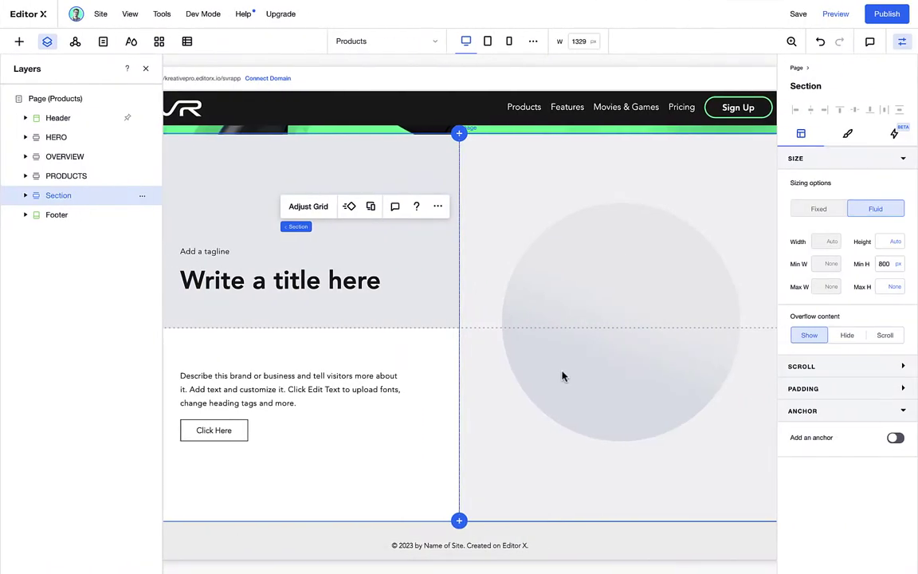
left_click(562, 376)
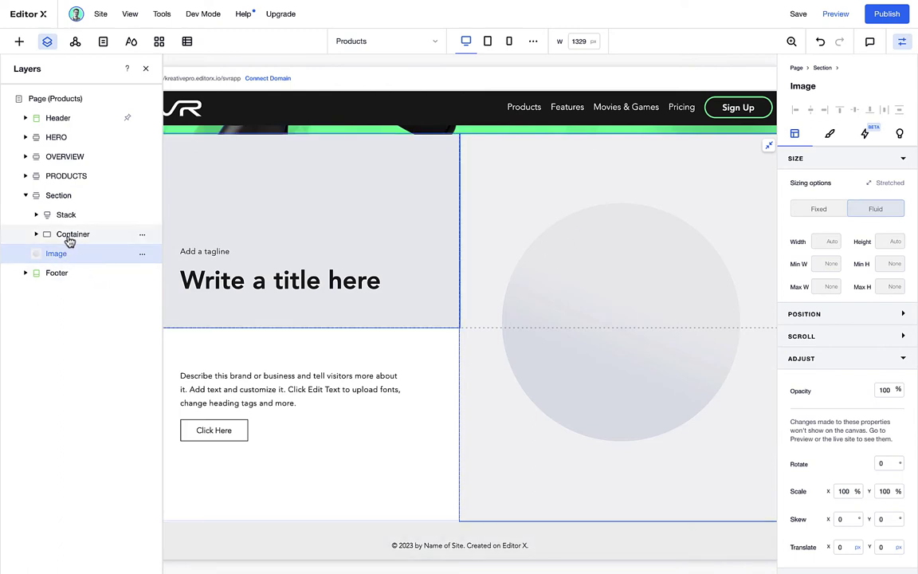
left_click(331, 253)
scroll(347, 205, "up", 3)
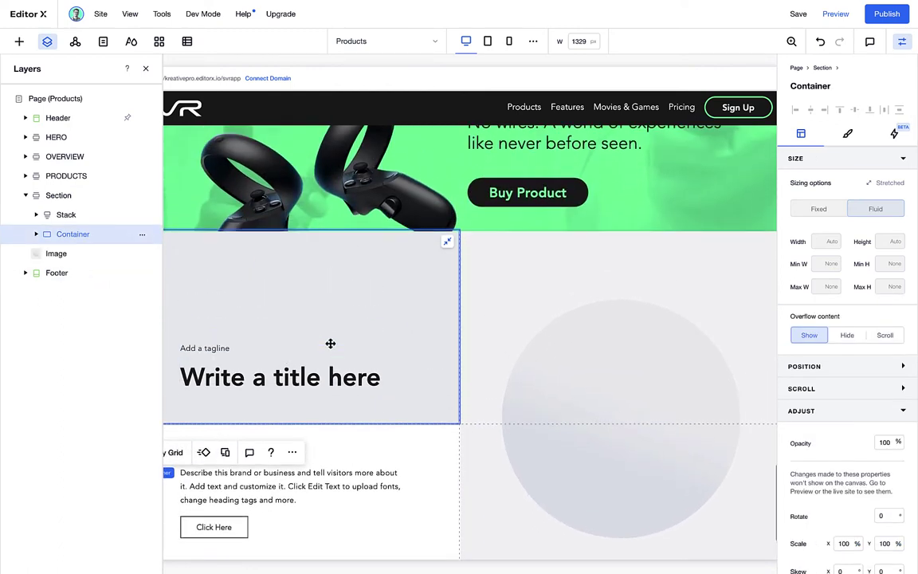
left_click(69, 215)
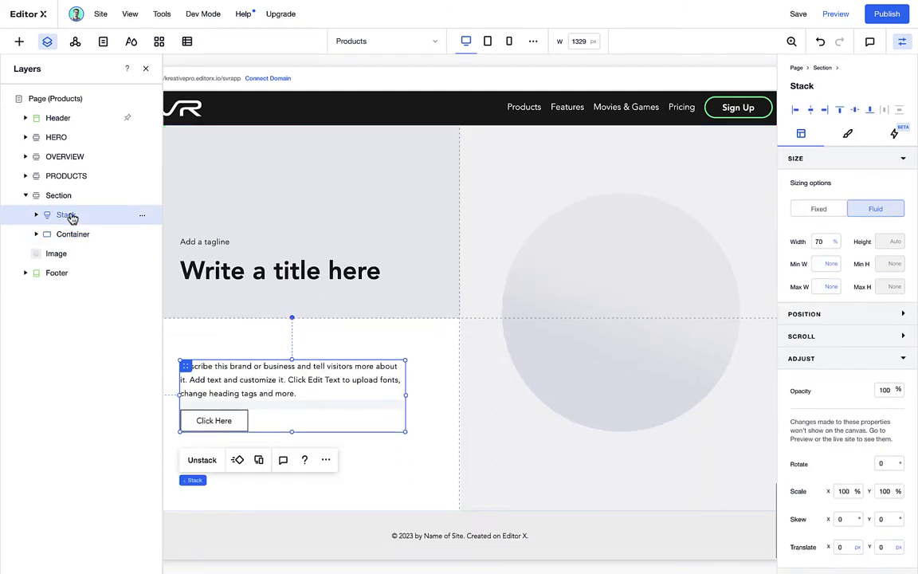
left_click(233, 422)
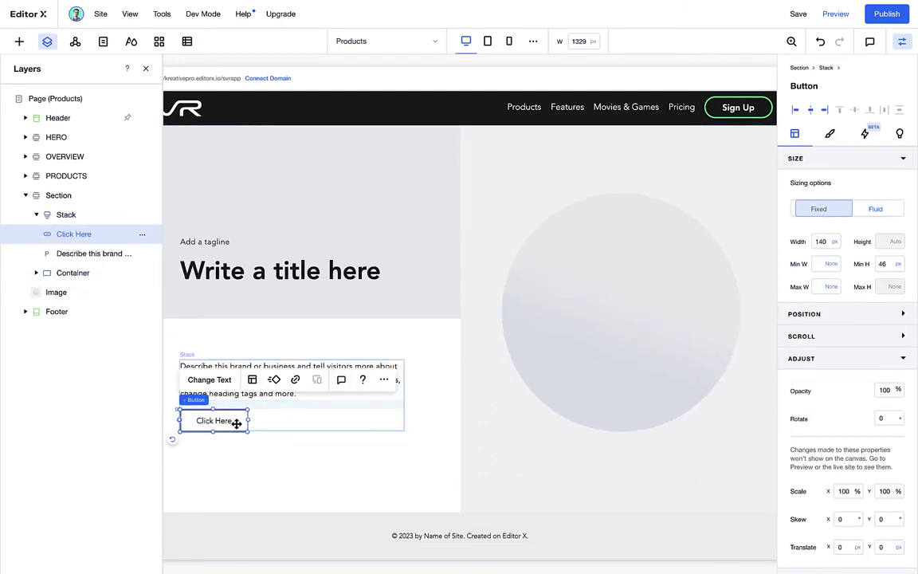
Step: Place the green Buy Product button from the SVR design library in the description stack and delete the placeholder Click Here button
left_click(19, 42)
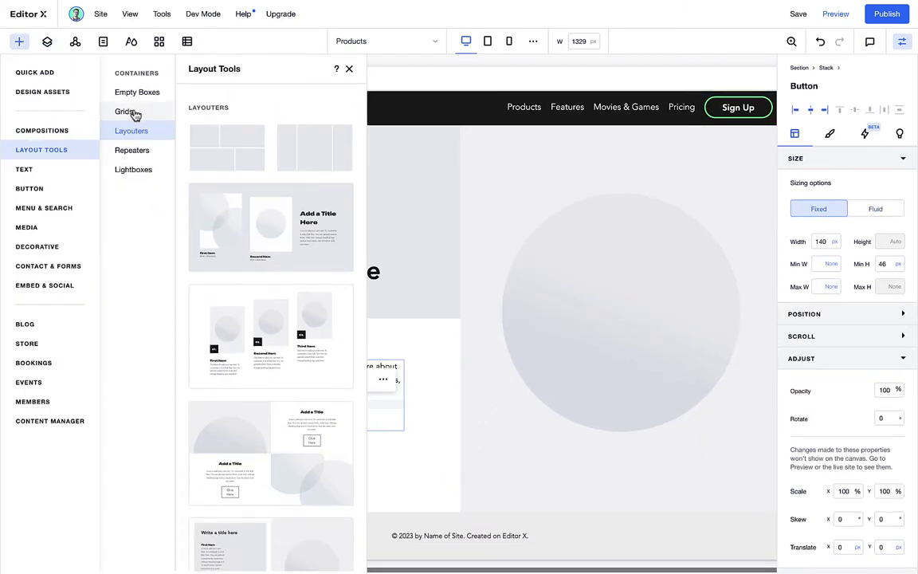
left_click(48, 92)
left_click(122, 140)
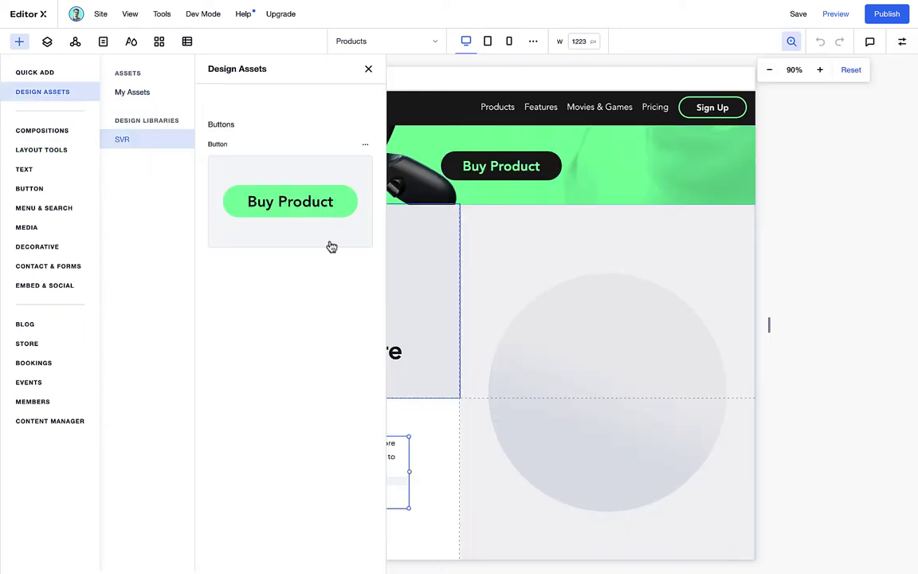
left_click(256, 200)
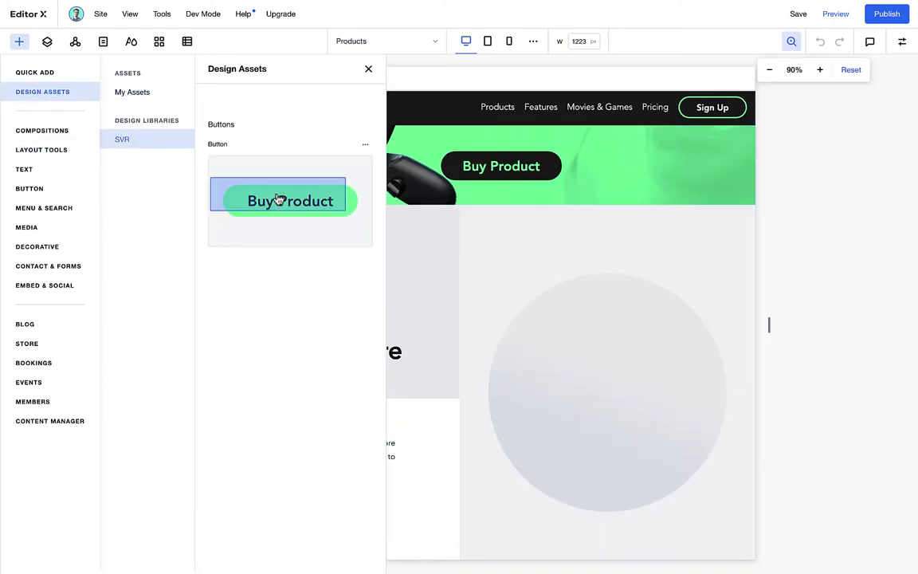
left_click_drag(476, 328, 297, 486)
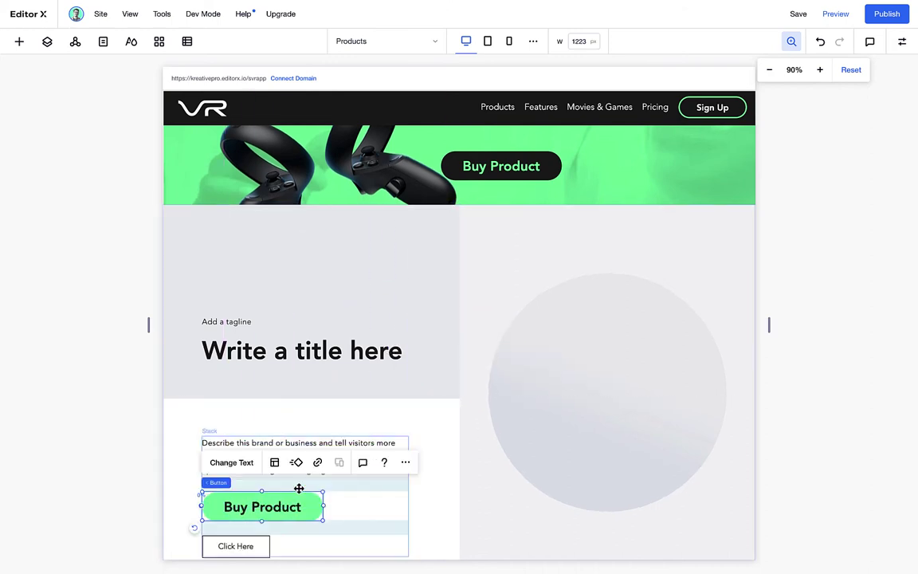
left_click(255, 547)
key("Delete")
Step: Relabel the green button in the description stack as "Movies & Games" and widen it to fit the text
left_click(265, 504)
left_click(240, 464)
type("M")
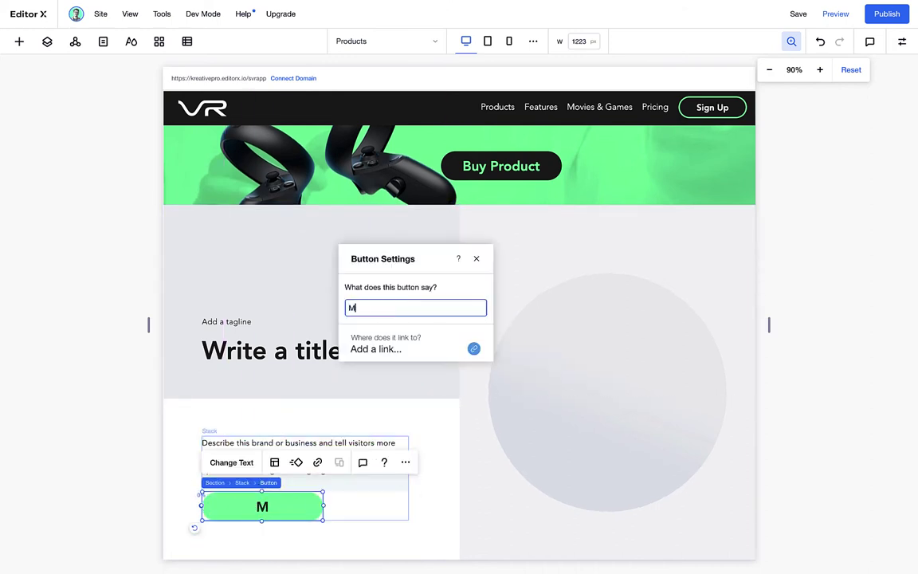
type("ovies & Games")
left_click(328, 506)
left_click(317, 506)
left_click_drag(323, 506, 341, 506)
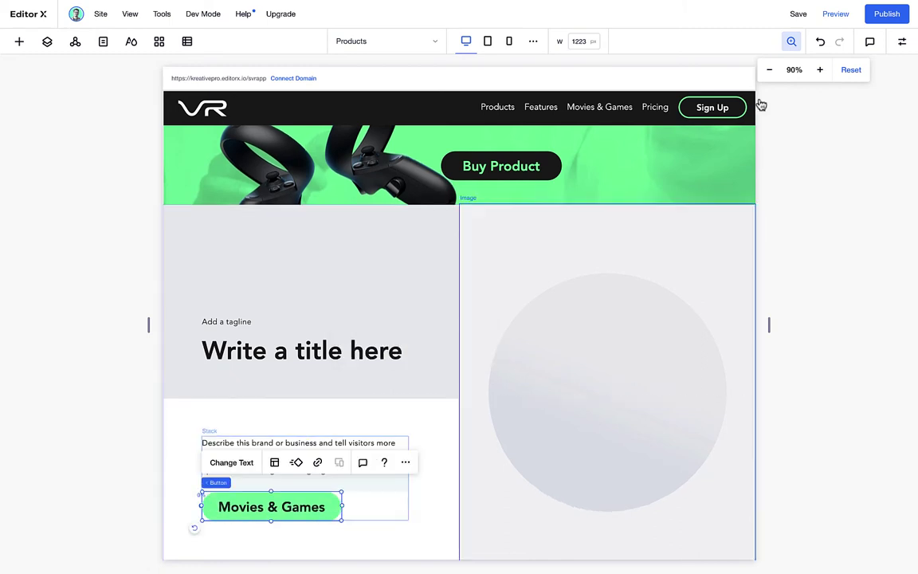
Step: Replace the placeholder tagline with "STREAMVR NETWORK" and the title with "FEATURES"
left_click(248, 355)
left_click(238, 322)
double_click(238, 322)
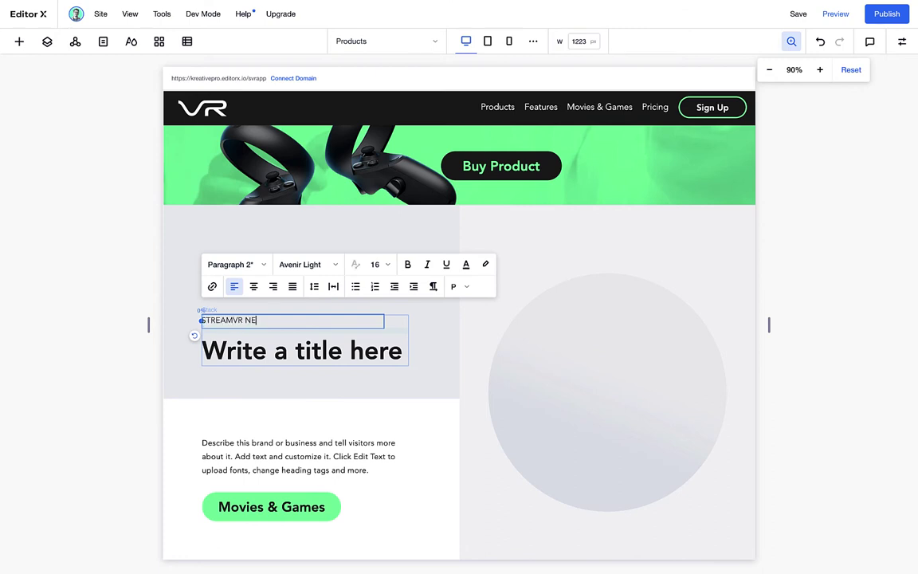
double_click(280, 353)
type("FEATURES")
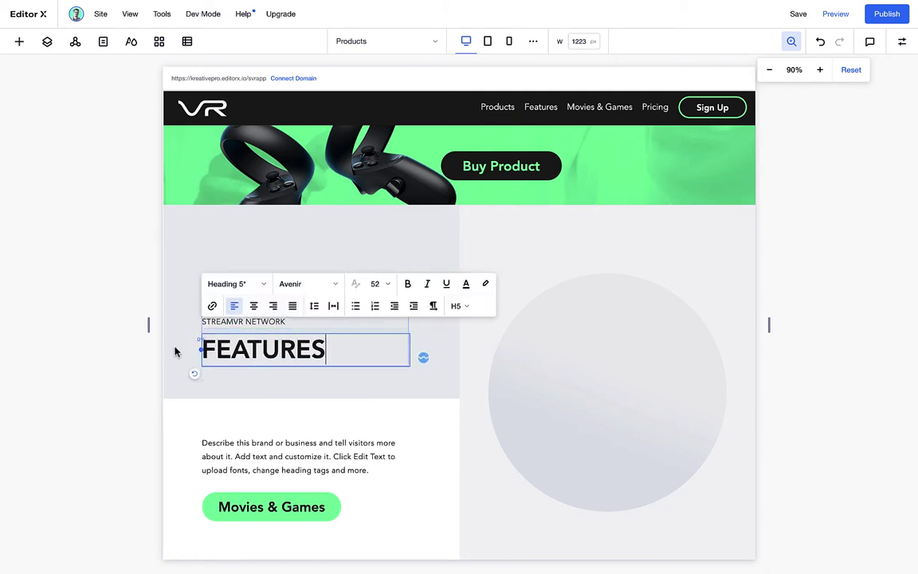
Step: Apply the Heading 2 text style to the FEATURES title
left_click(175, 351)
left_click(310, 348)
left_click(232, 399)
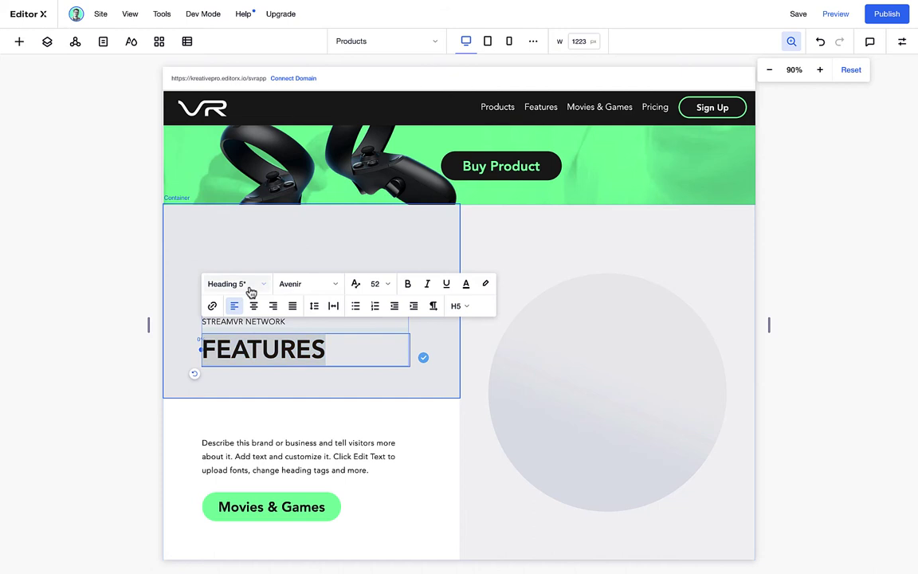
left_click(249, 288)
left_click(265, 375)
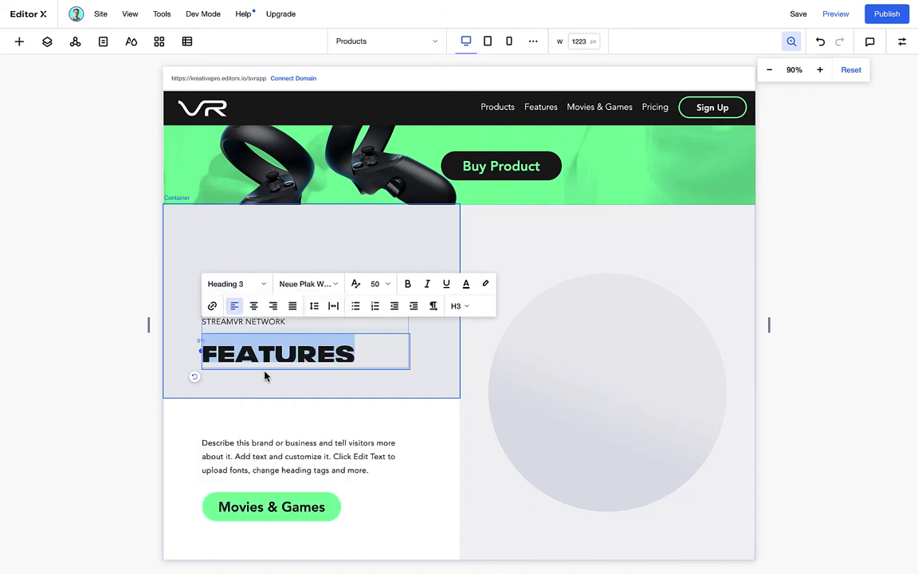
left_click(263, 291)
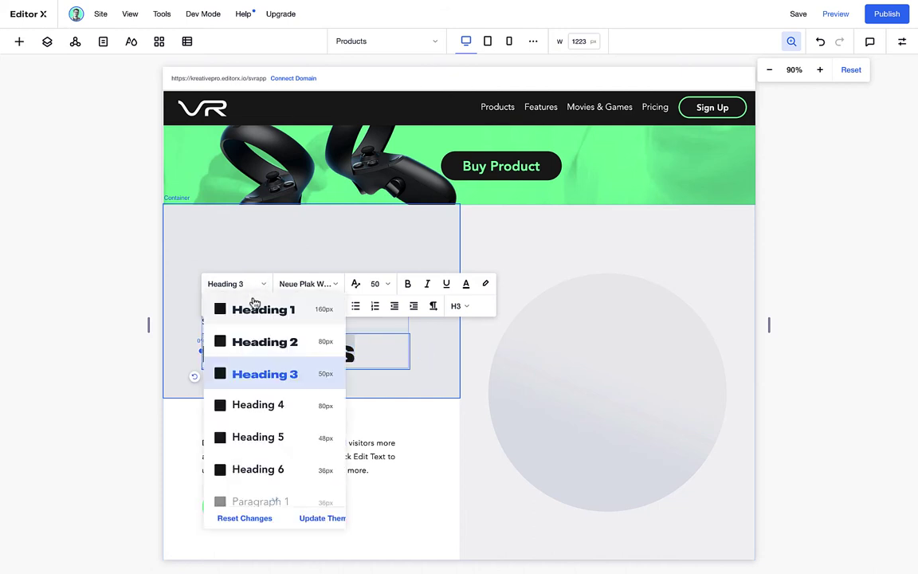
left_click(259, 341)
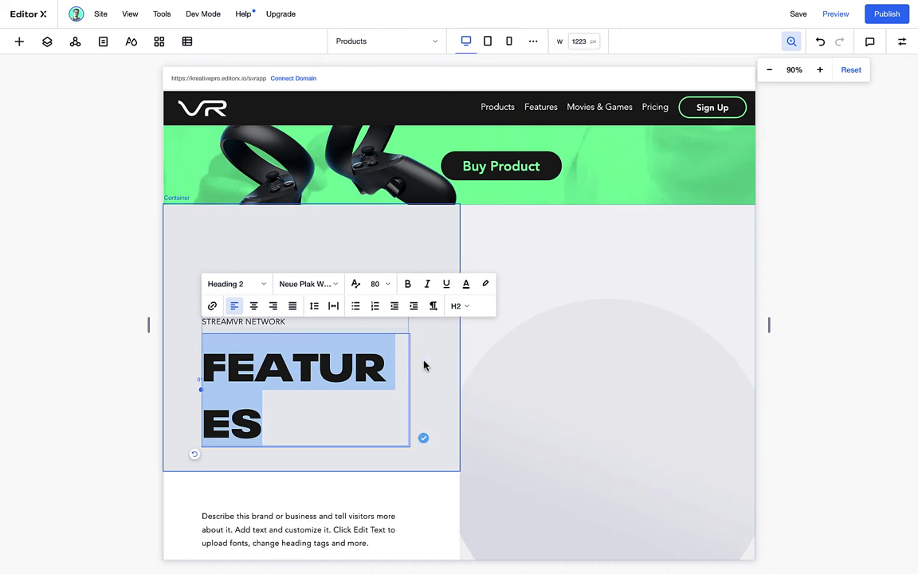
left_click(423, 365)
Step: Set the character spacing of the STREAMVR NETWORK tagline to 1
left_click(213, 323)
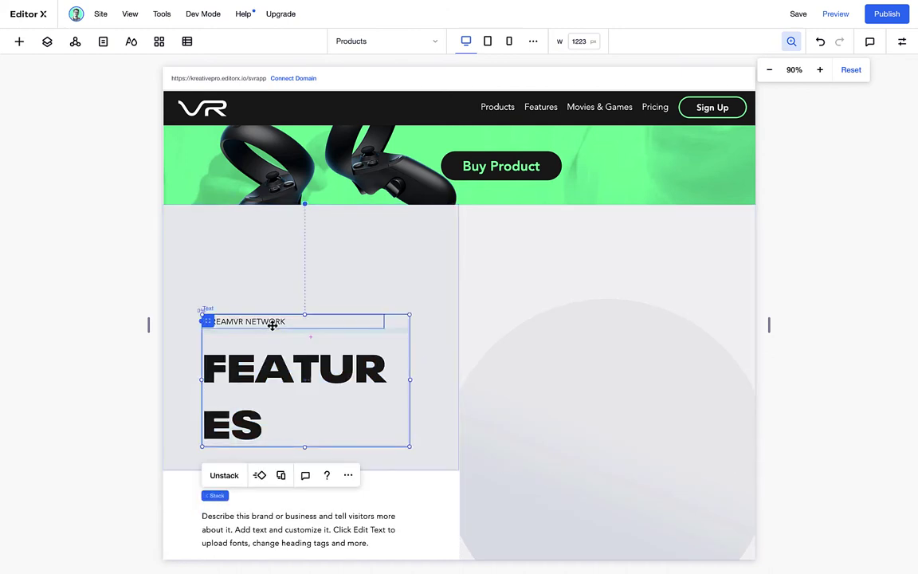
left_click(272, 323)
left_click(222, 356)
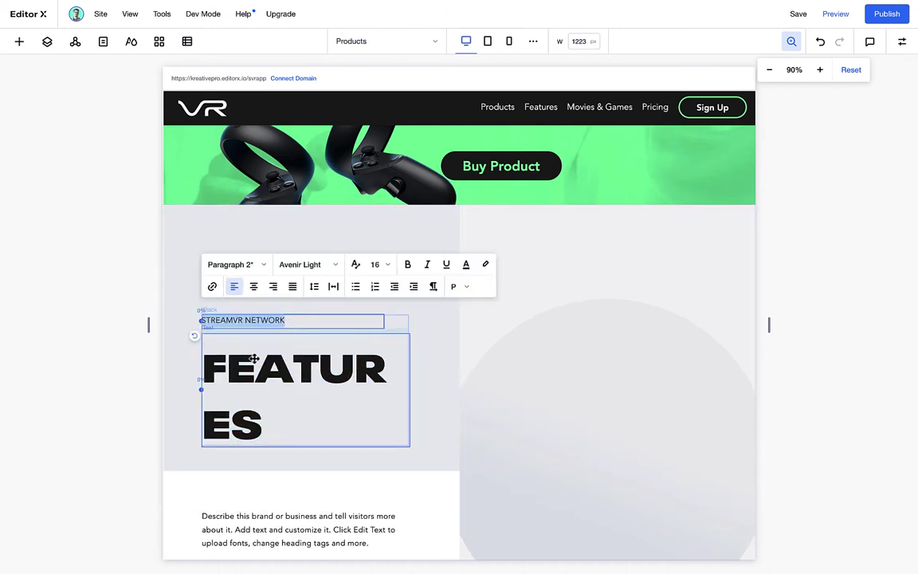
left_click(335, 287)
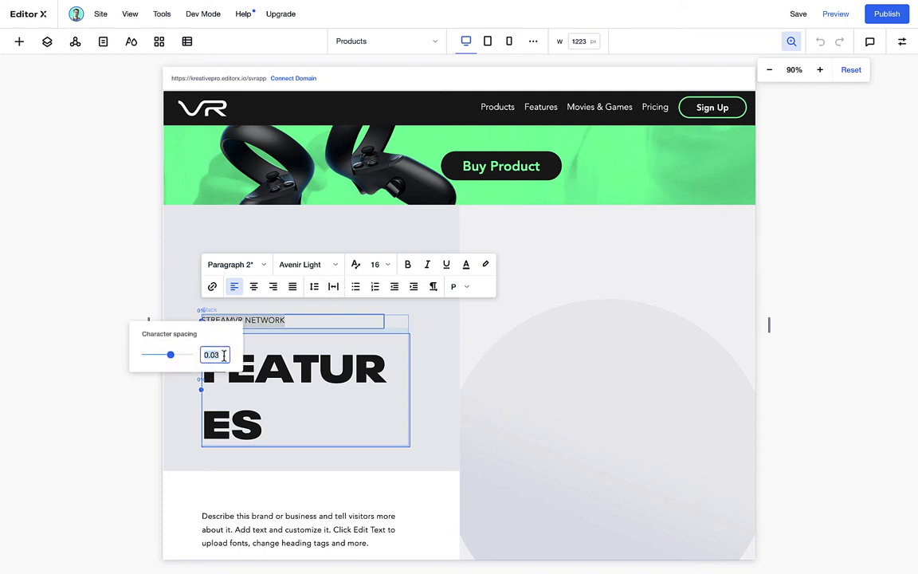
type("1")
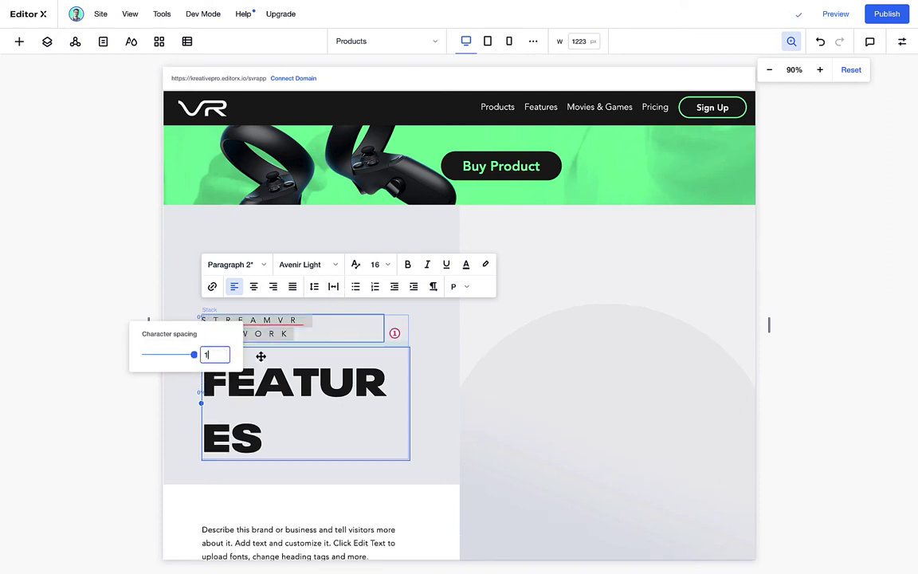
left_click(434, 348)
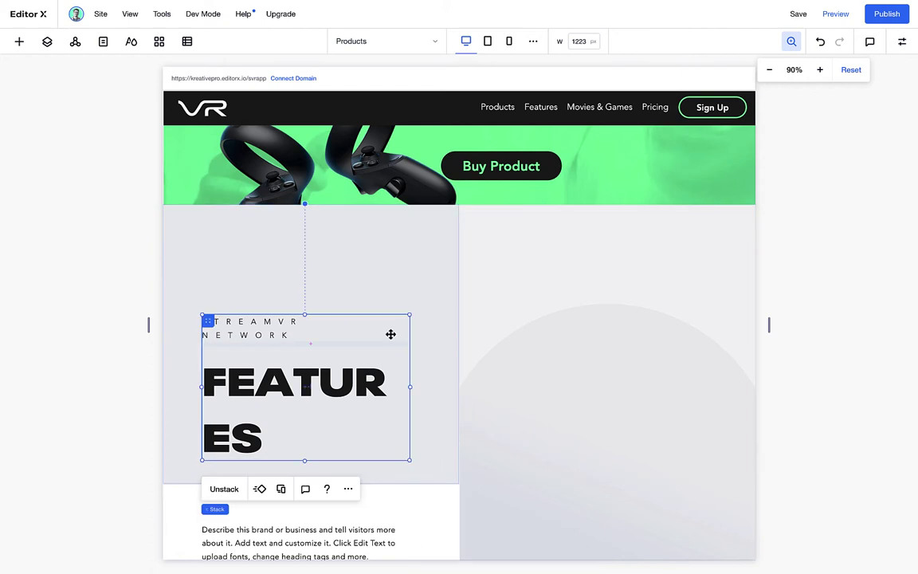
Step: Widen the editing canvas to 1367 px and set the STREAMVR NETWORK tagline's width to 100%
left_click_drag(769, 323, 803, 324)
left_click(219, 359)
left_click(171, 319)
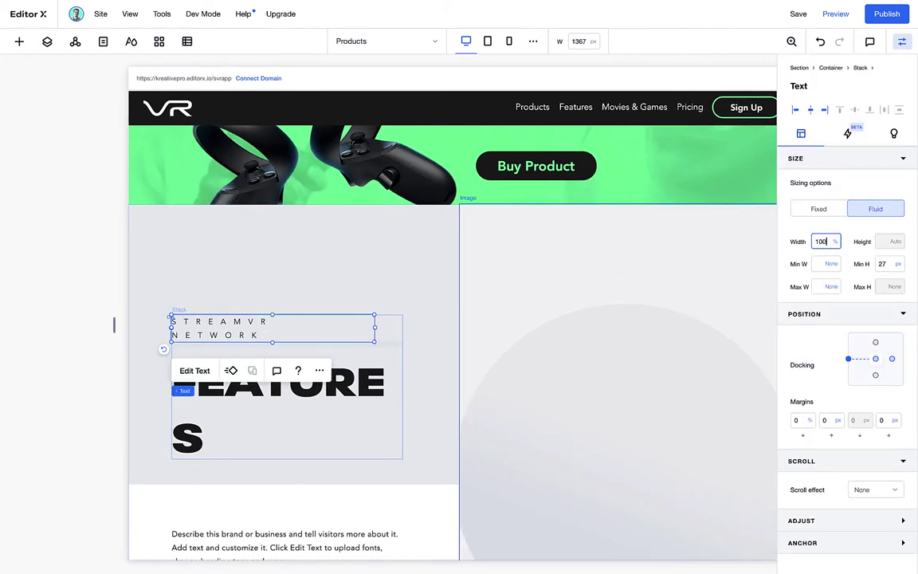
type("100")
key("Return")
Step: Set the width of the stack holding the tagline and FEATURES title to 75%
left_click(350, 374)
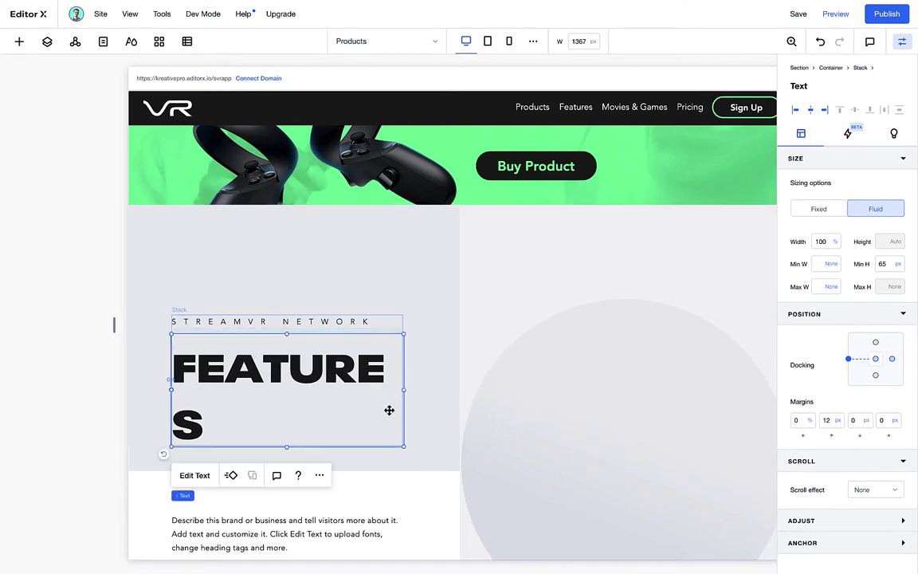
left_click(389, 334)
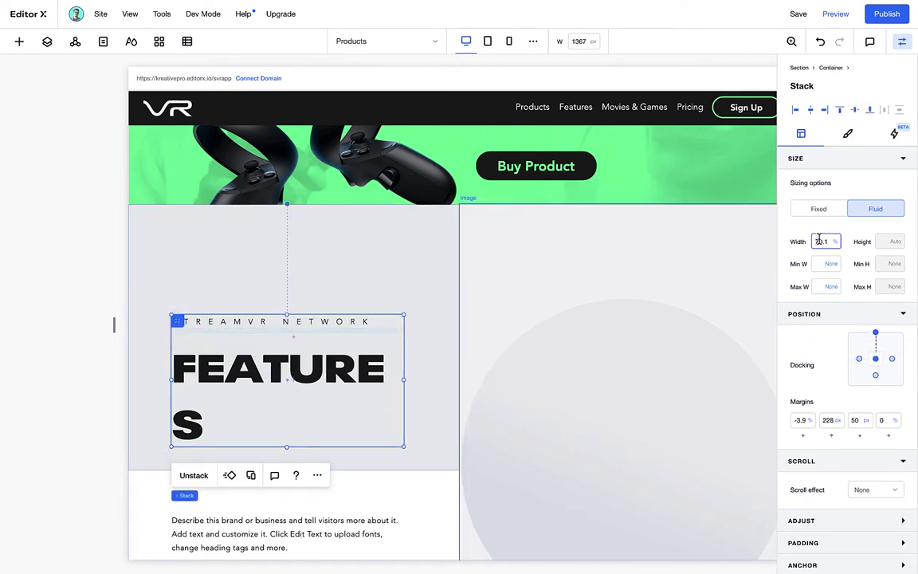
type("75")
key("Return")
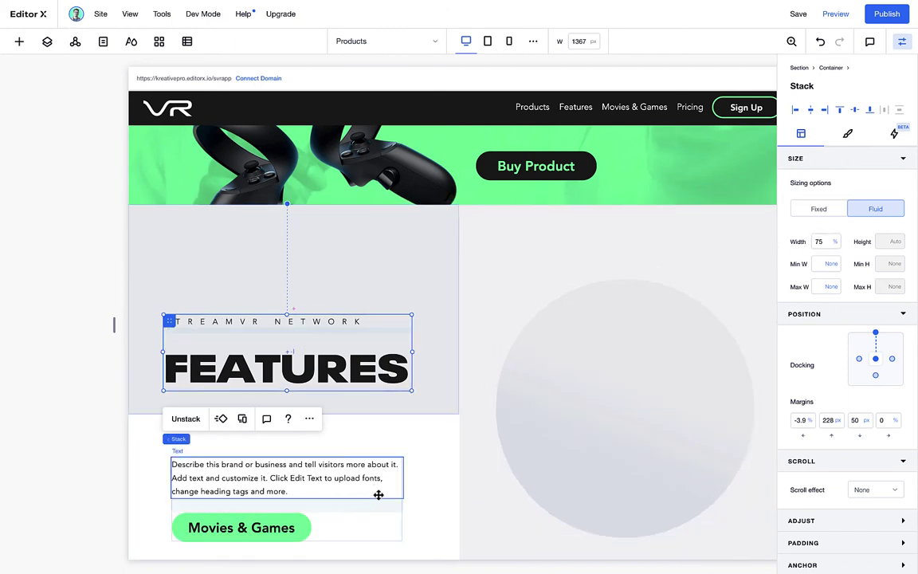
Step: Set the description and button stack's width to 75% and its left margin to 10%
left_click(377, 493)
left_click(381, 506)
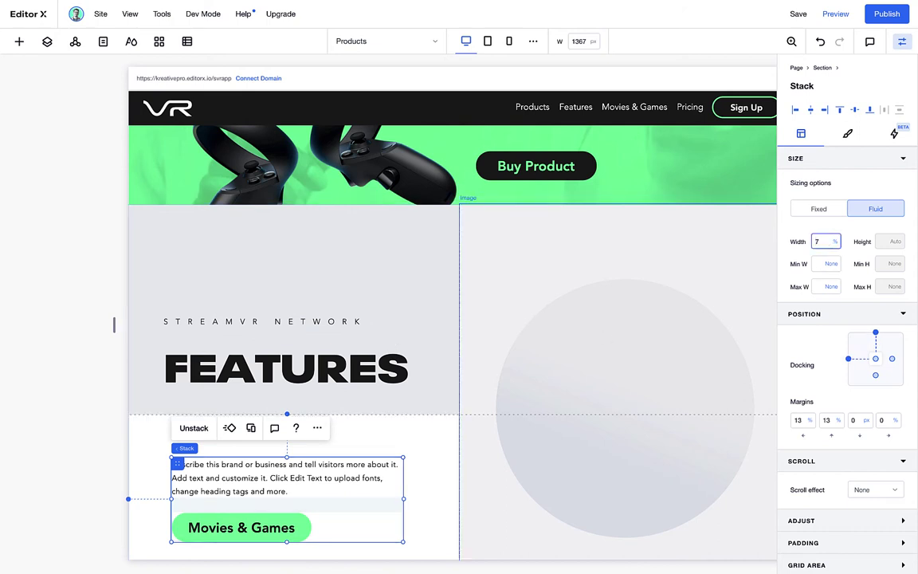
key("Return")
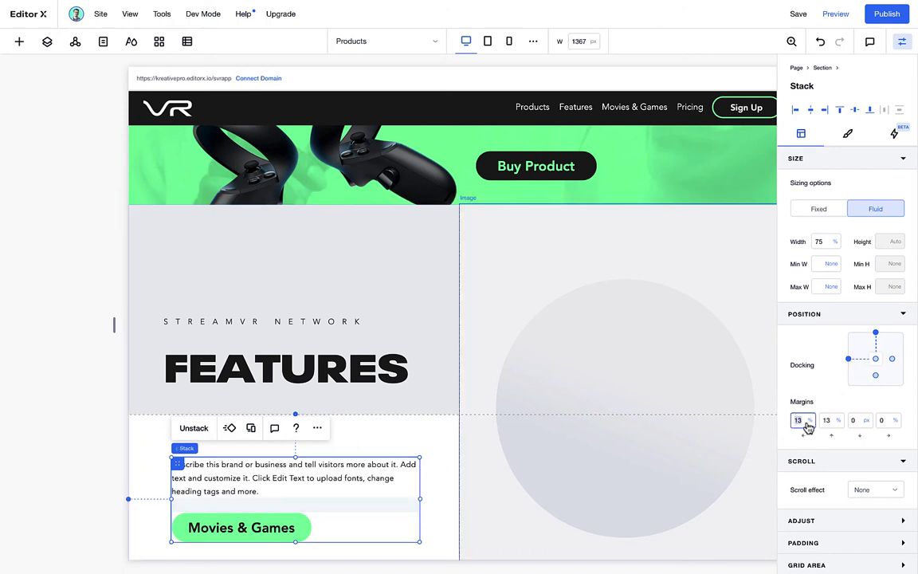
key("Return")
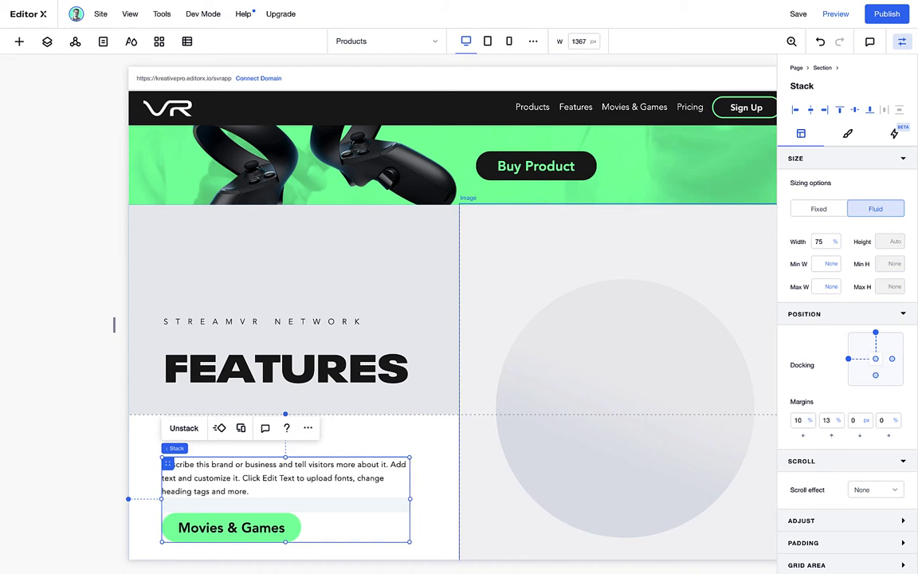
Step: Dock the tagline and title stack to the left of its container with a 10% left margin
left_click(185, 334)
left_click(189, 330)
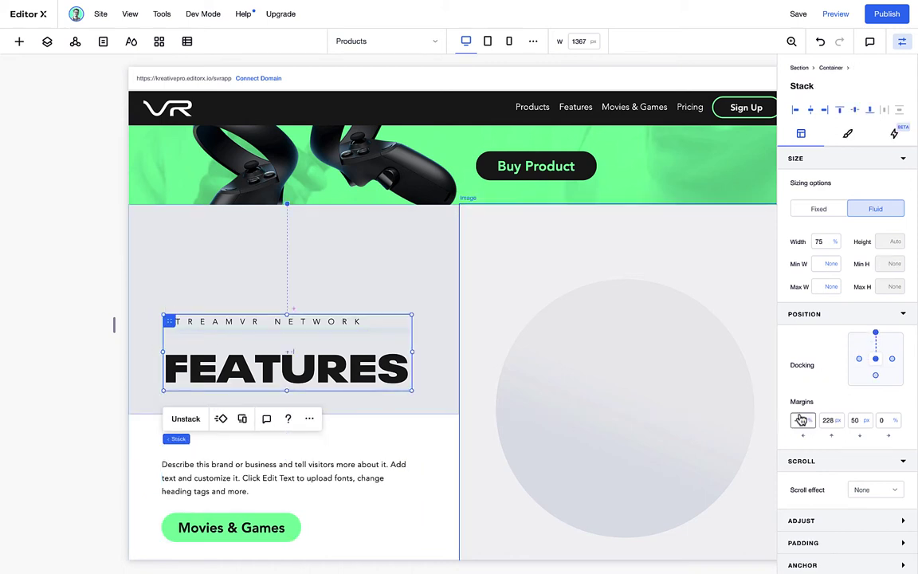
key("Return")
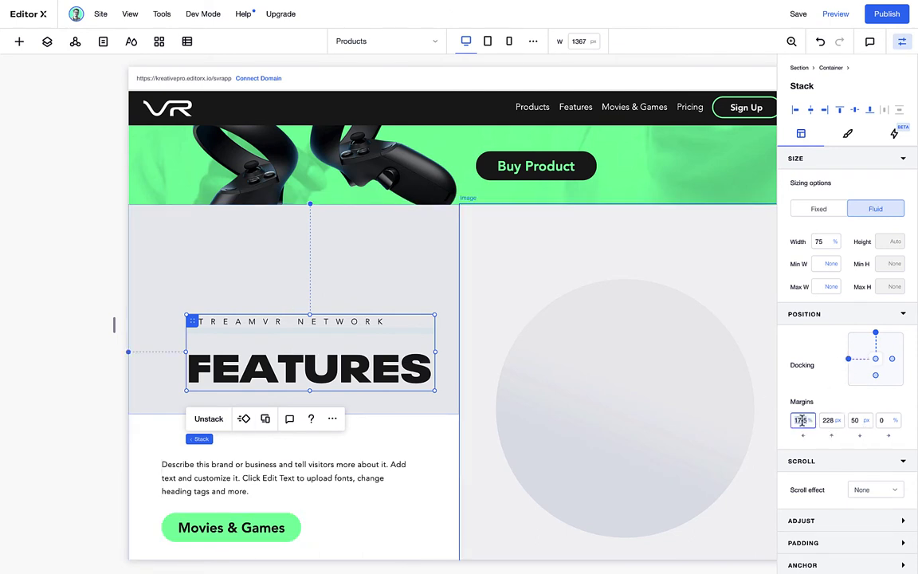
key("Return")
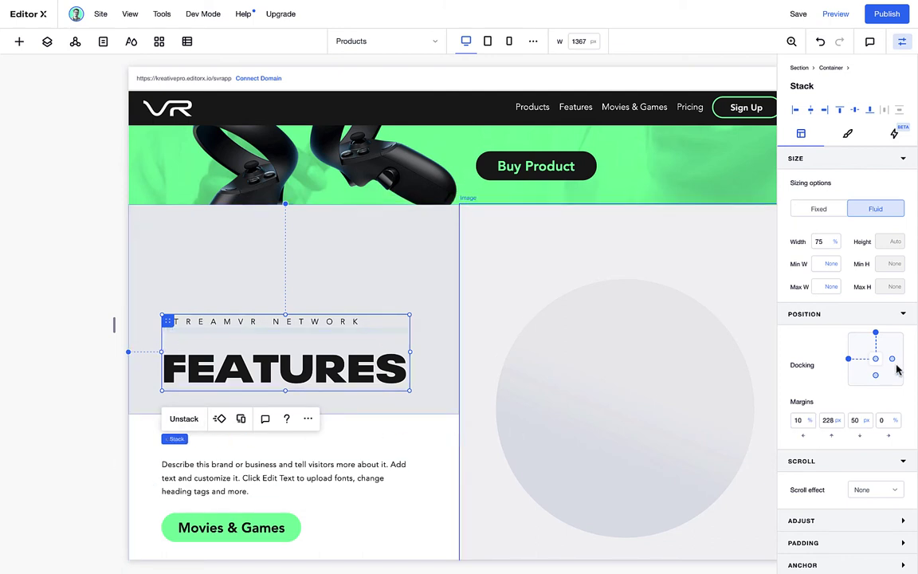
Step: Apply the Paragraph 1 text style to the description above the Movies & Games button
left_click(429, 272)
scroll(429, 275, "down", 2)
left_click(417, 365)
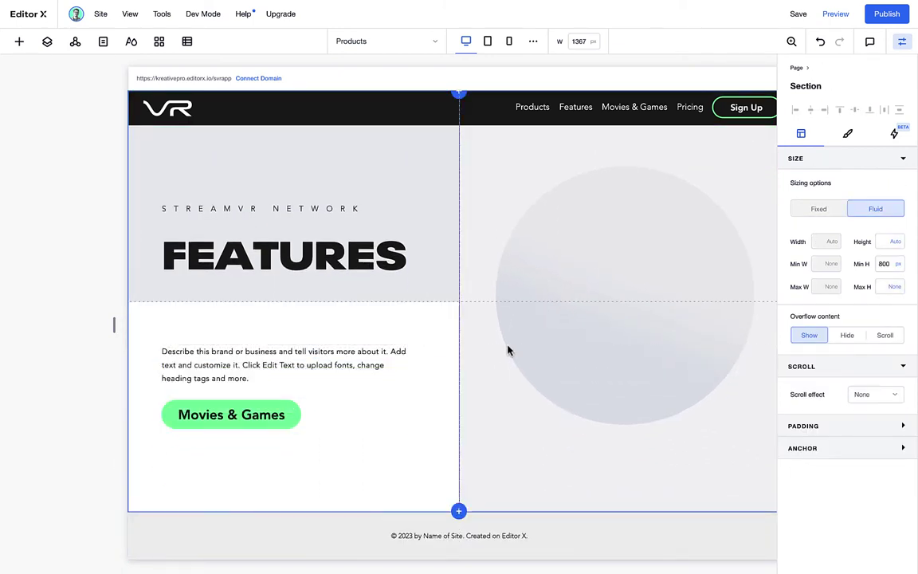
left_click(345, 375)
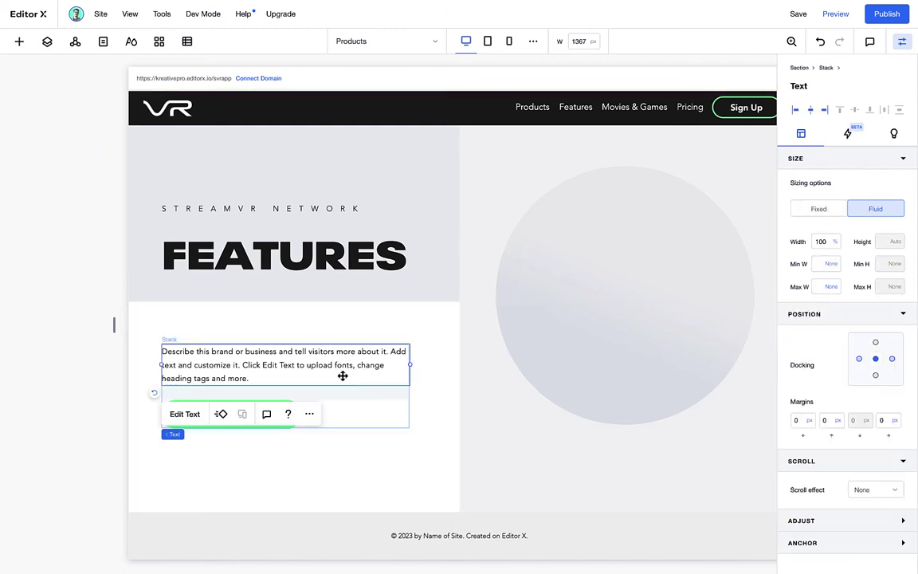
left_click(191, 415)
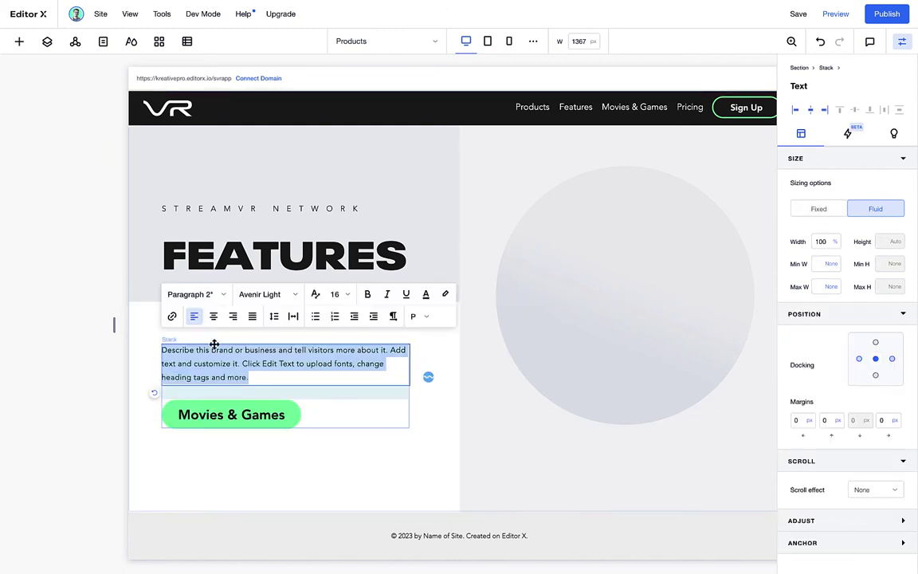
left_click(205, 294)
left_click(227, 437)
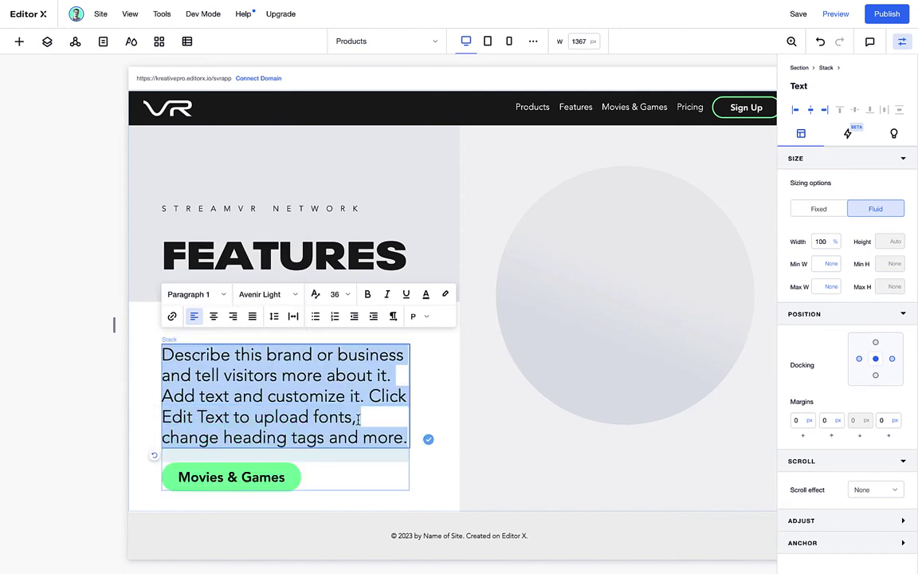
Step: Delete the description's last sentence so the text ends with "Add text and customize it."
left_click(321, 377)
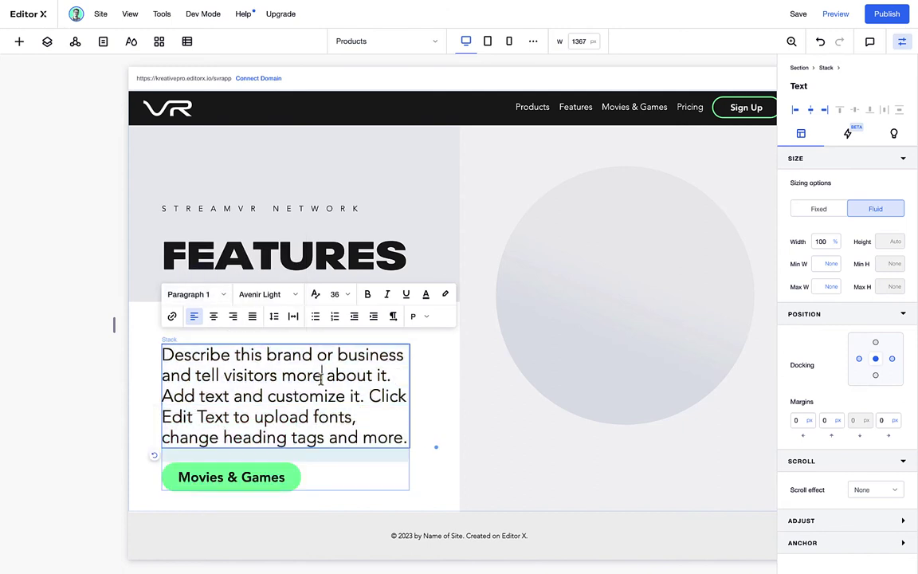
left_click_drag(369, 396, 408, 440)
key("BackSpace")
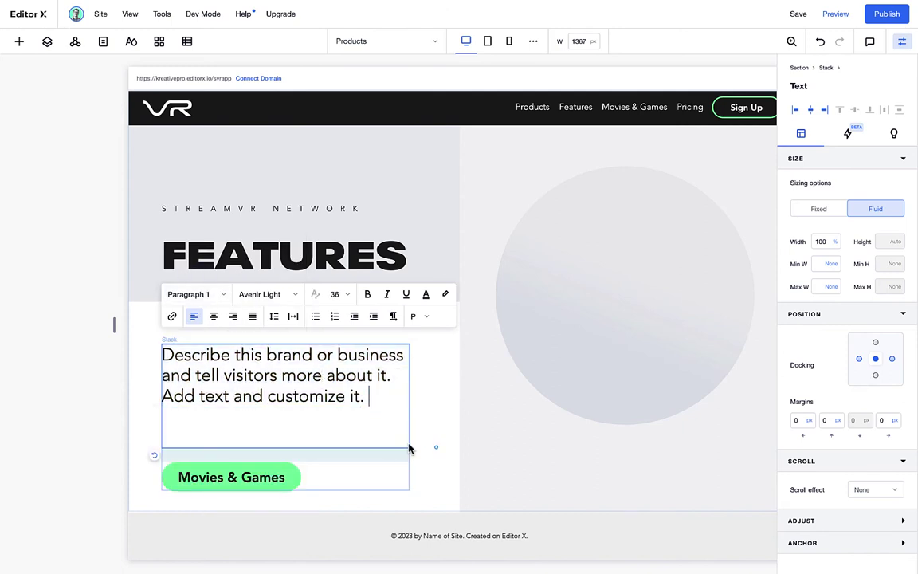
left_click(457, 393)
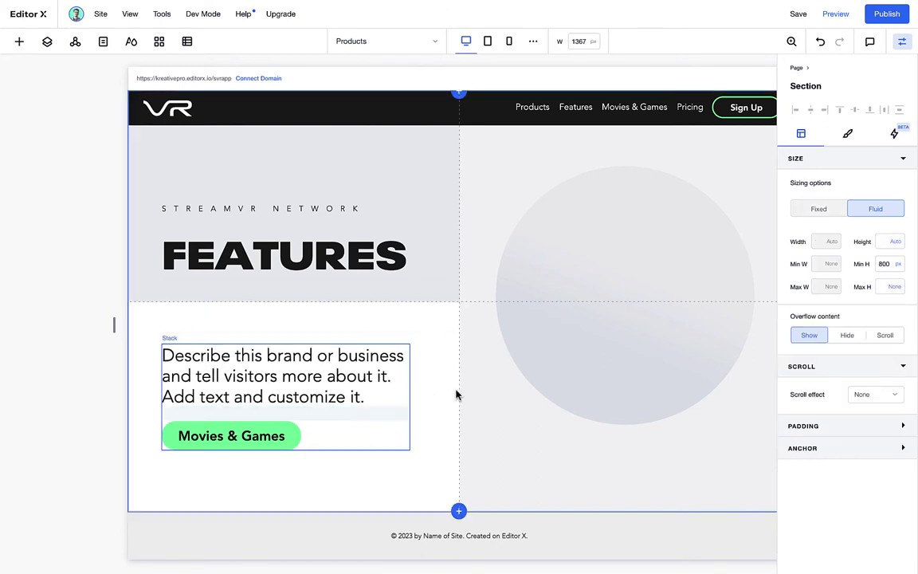
left_click(287, 377)
double_click(287, 377)
left_click(369, 390)
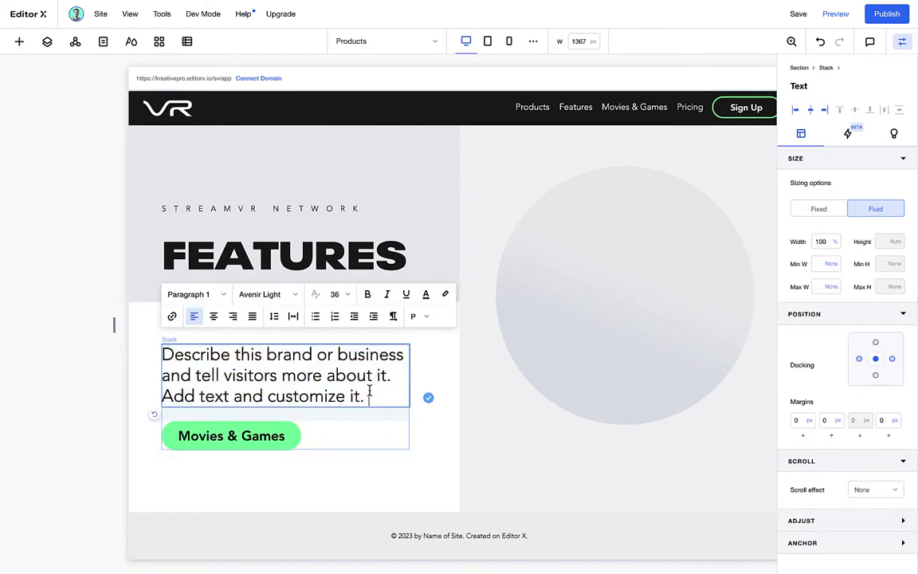
left_click(469, 378)
Step: Replace the placeholder circle image beside the FEATURES text with photo-08.jpg from the site files
scroll(580, 365, "up", 2)
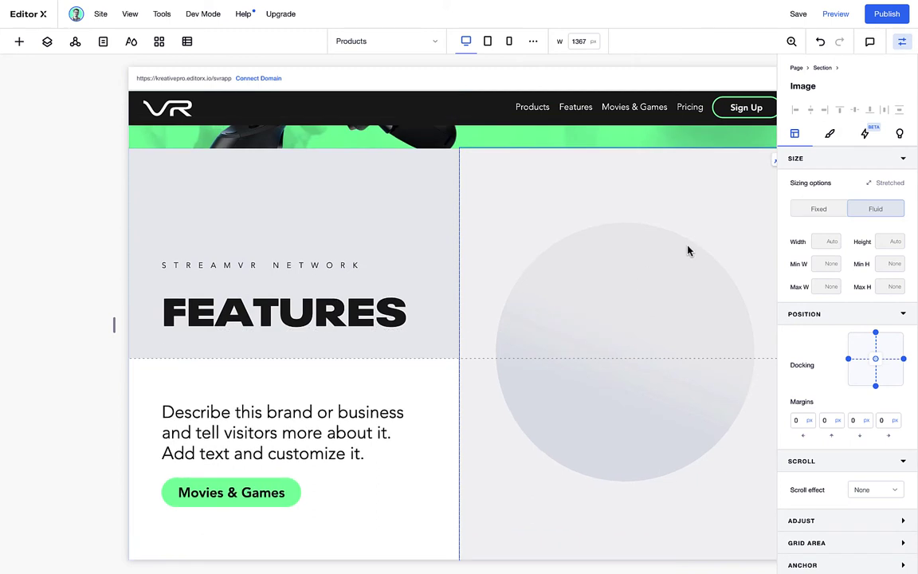
left_click(569, 470)
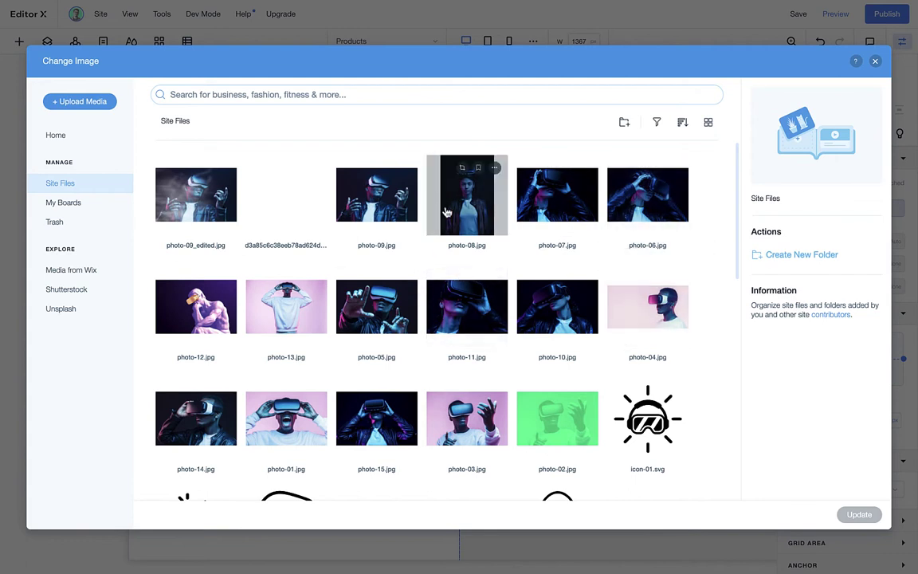
left_click(455, 213)
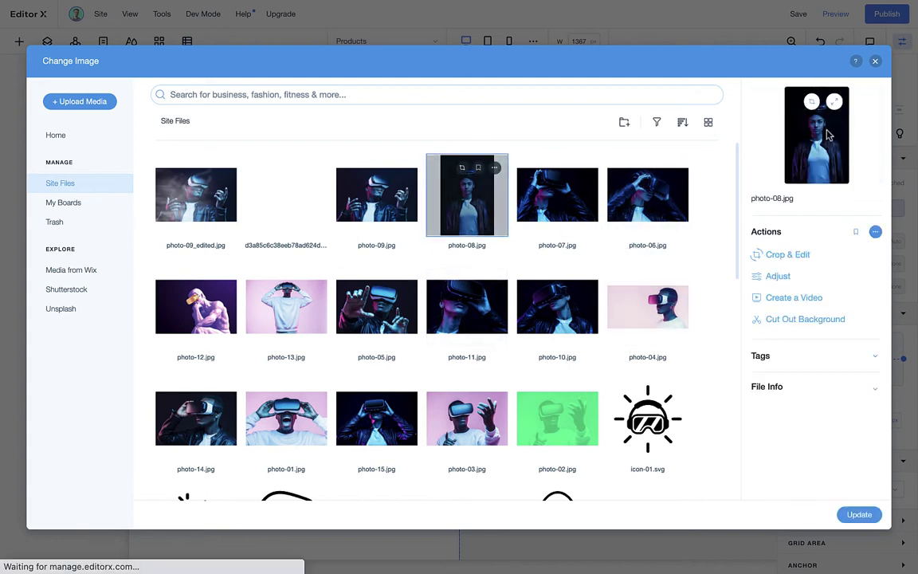
left_click(859, 515)
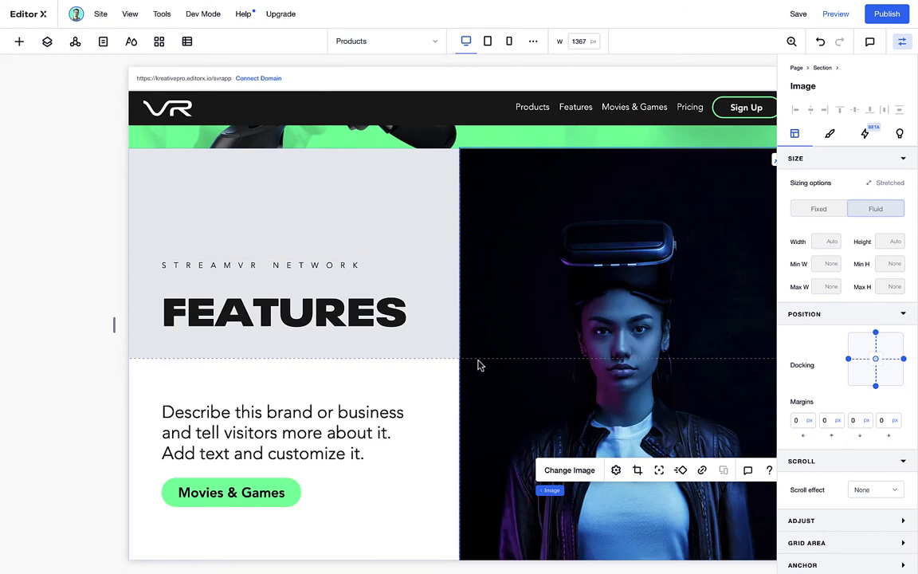
Step: Preview the Products page at desktop size, examine the Features section's layout, and return to editing
left_click(836, 15)
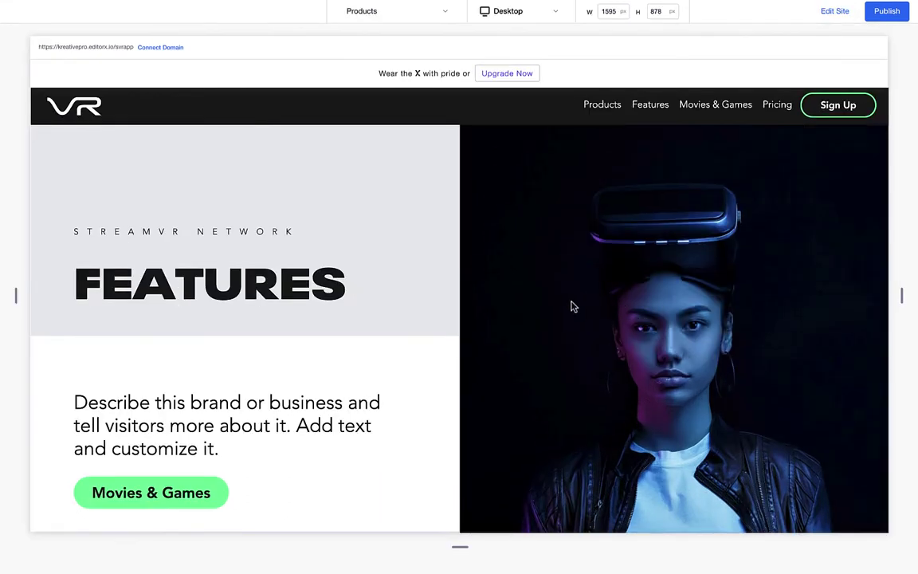
scroll(748, 288, "down", 2)
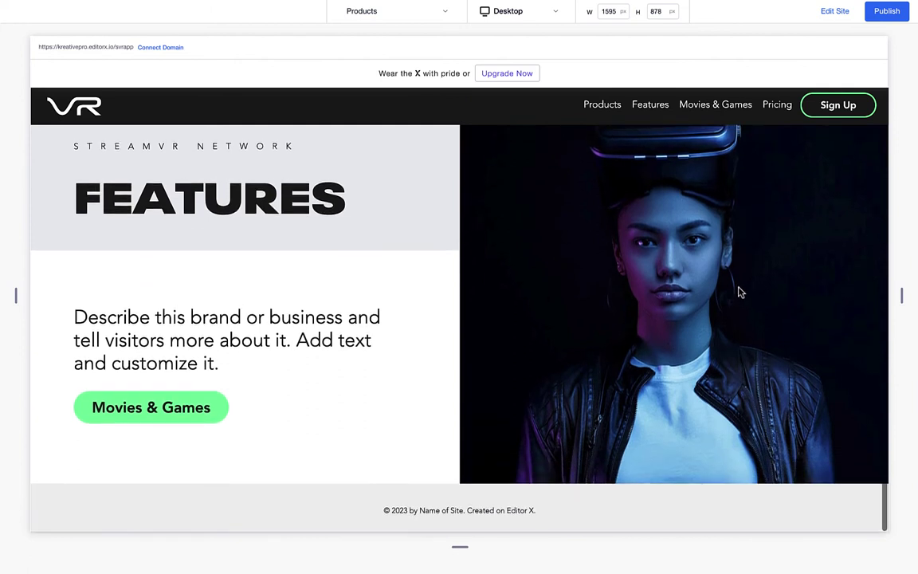
scroll(717, 299, "up", 5)
scroll(698, 308, "down", 3)
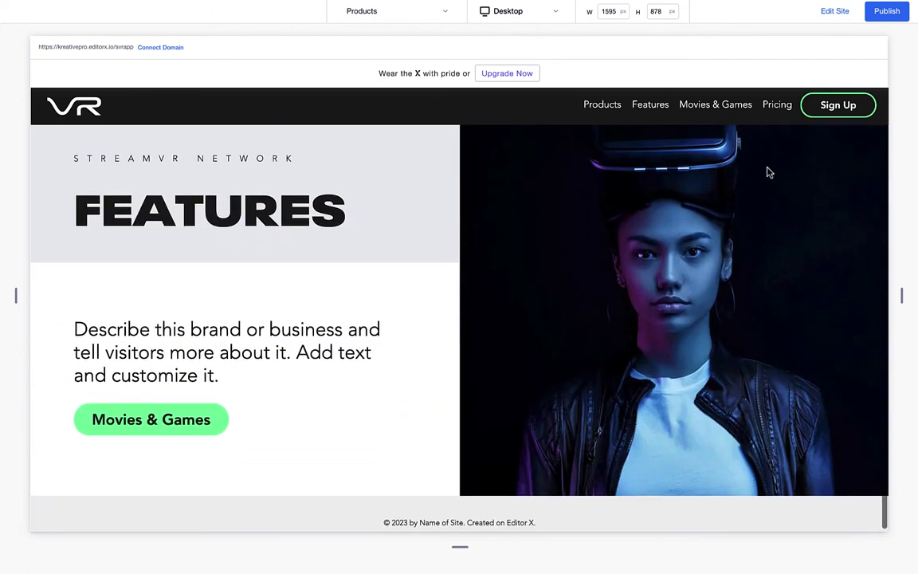
key("Escape")
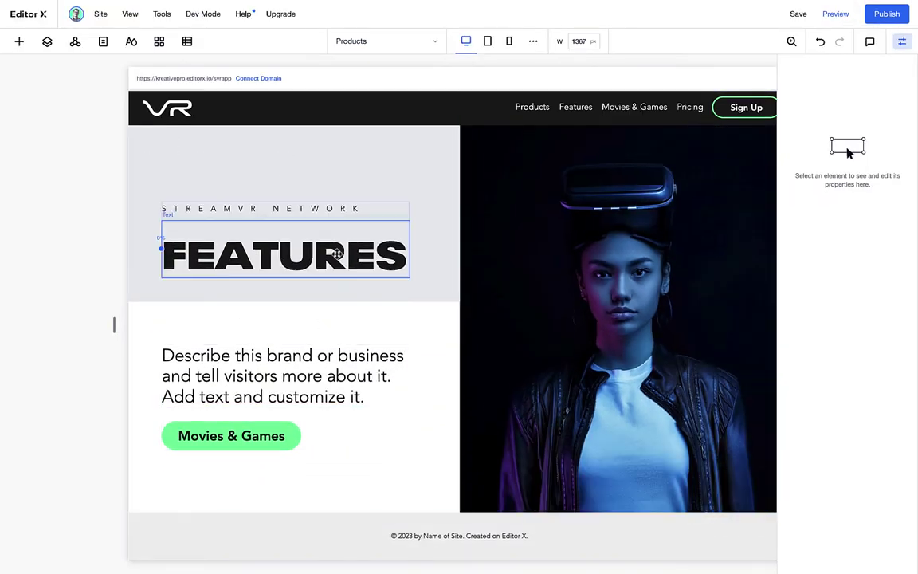
Step: Tighten the gap below the STREAMVR NETWORK tagline by setting the FEATURES title's top margin to -25 px
left_click(331, 239)
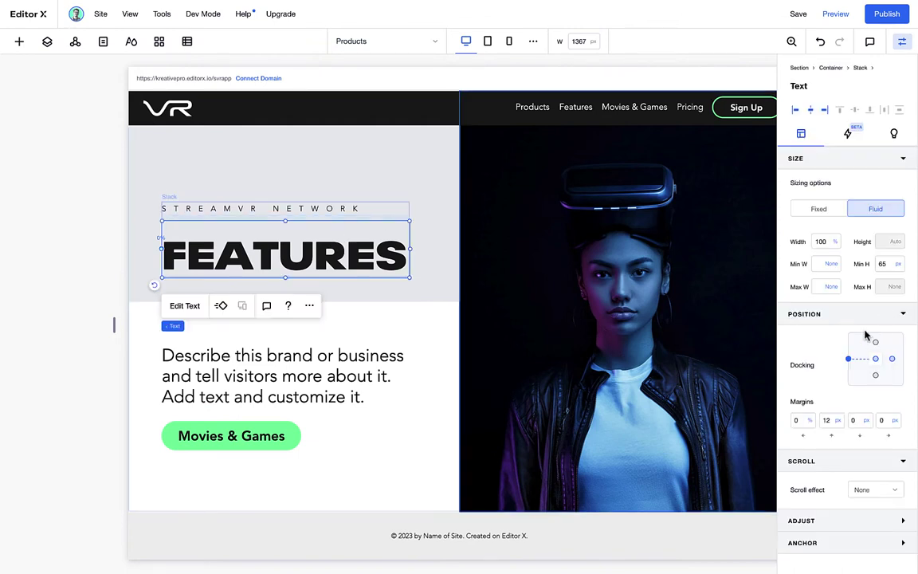
left_click(829, 420)
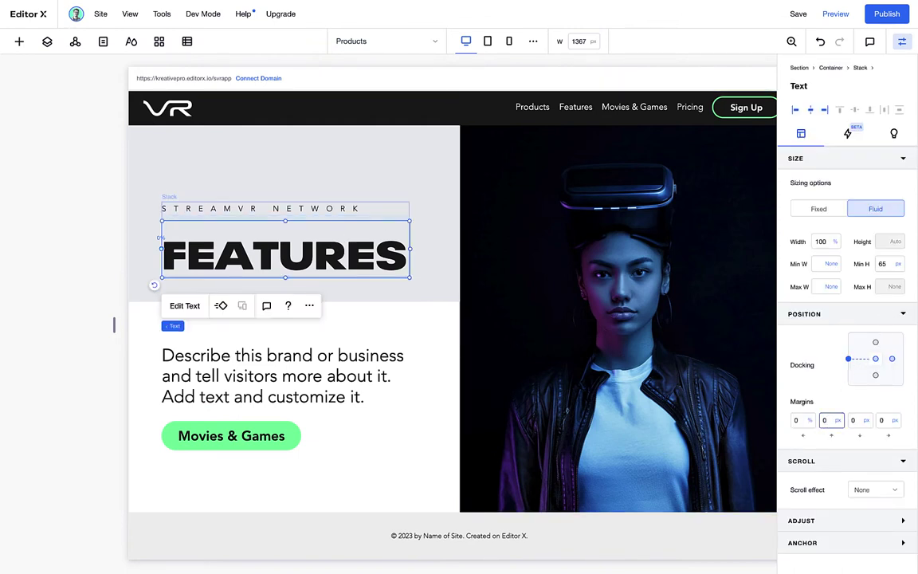
left_click(349, 212)
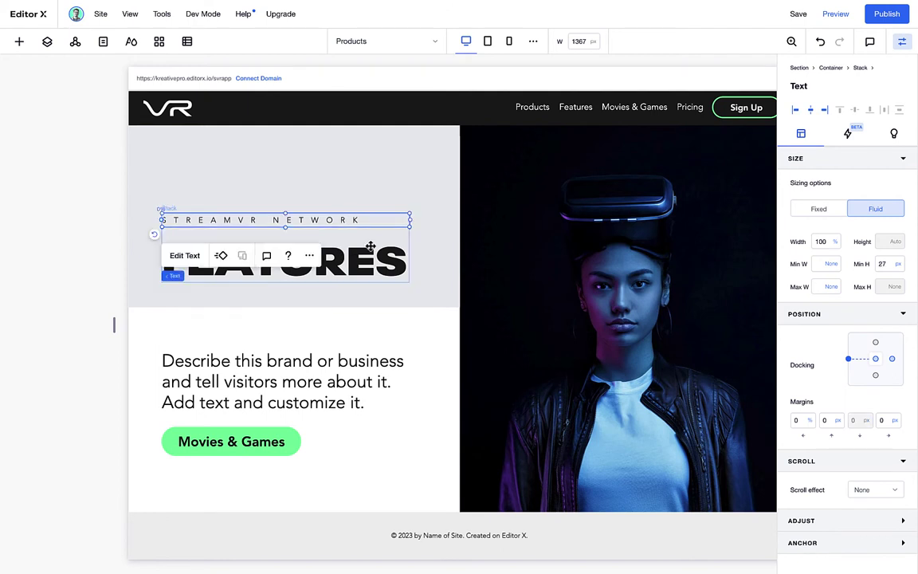
left_click(827, 423)
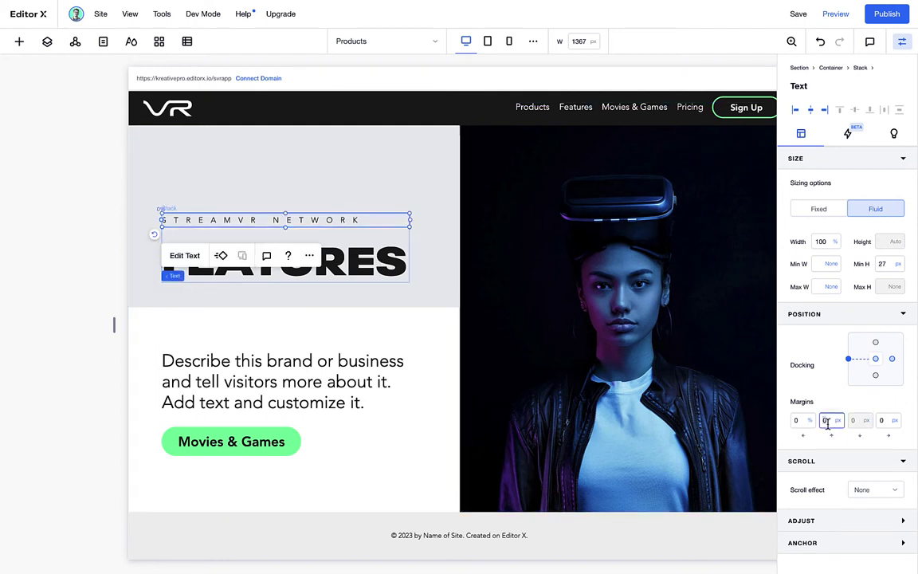
left_click(356, 249)
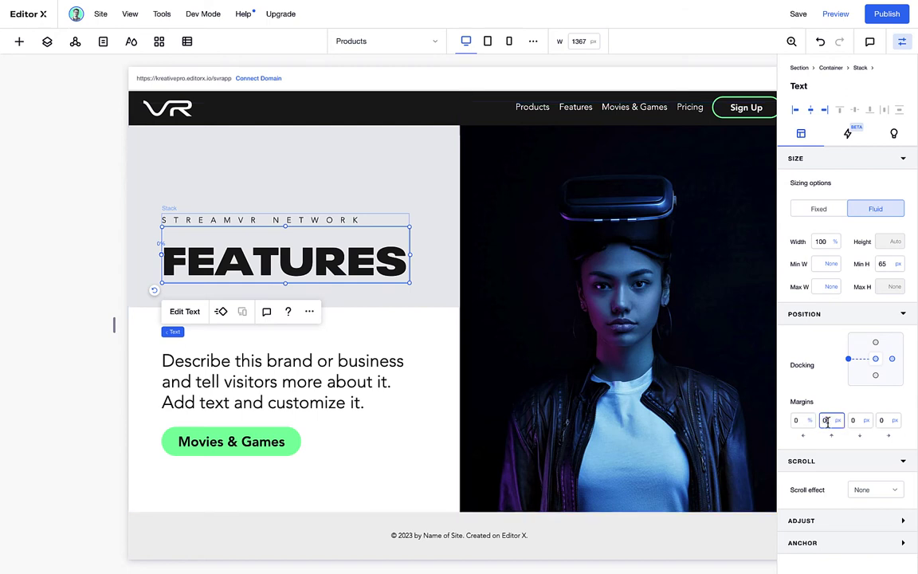
key("Return")
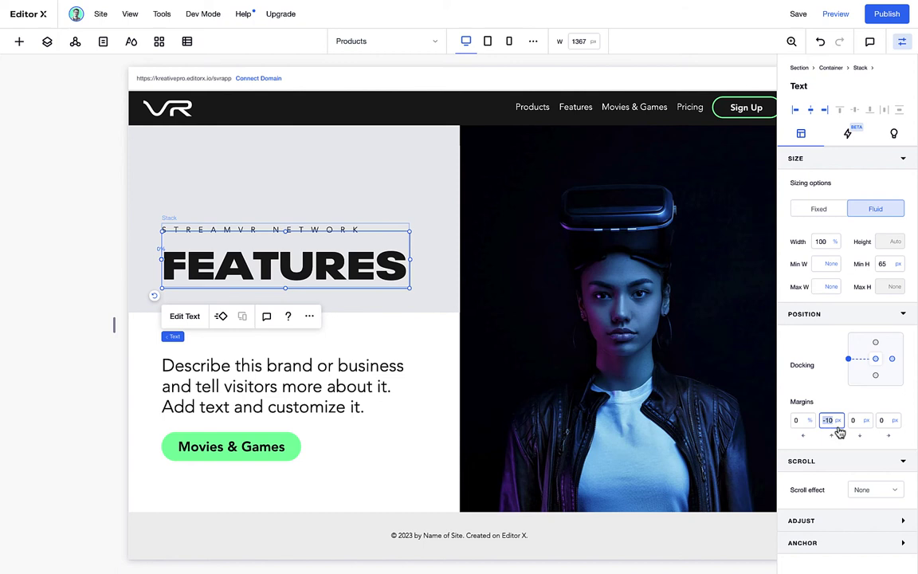
key("Return")
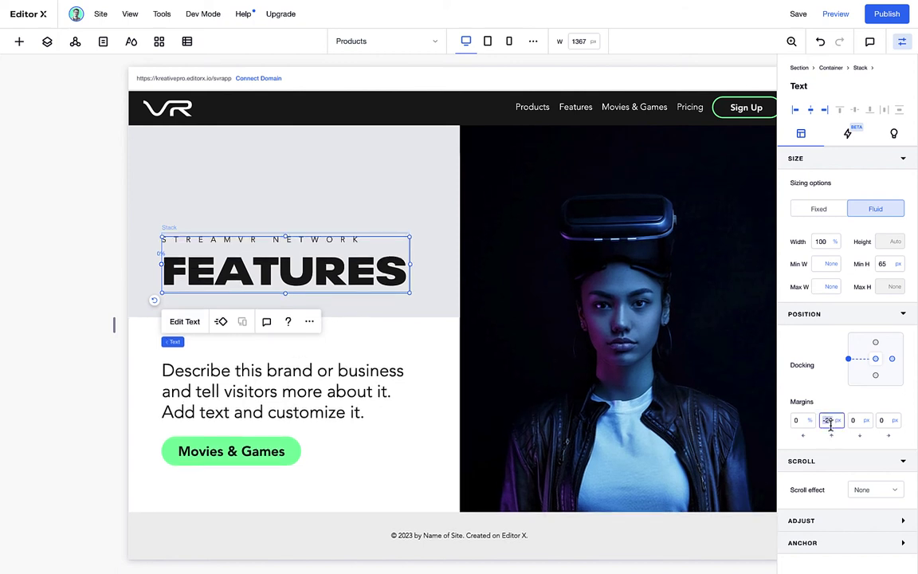
type("5")
key("Return")
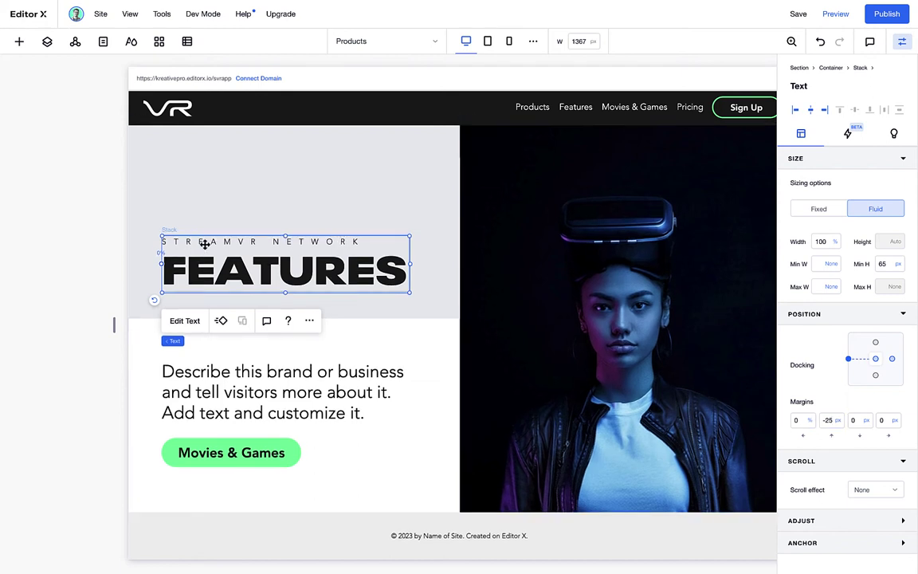
Step: Rename the Features section to "FEATURES Overview" in the page's layers
scroll(205, 245, "up", 3)
left_click(396, 261)
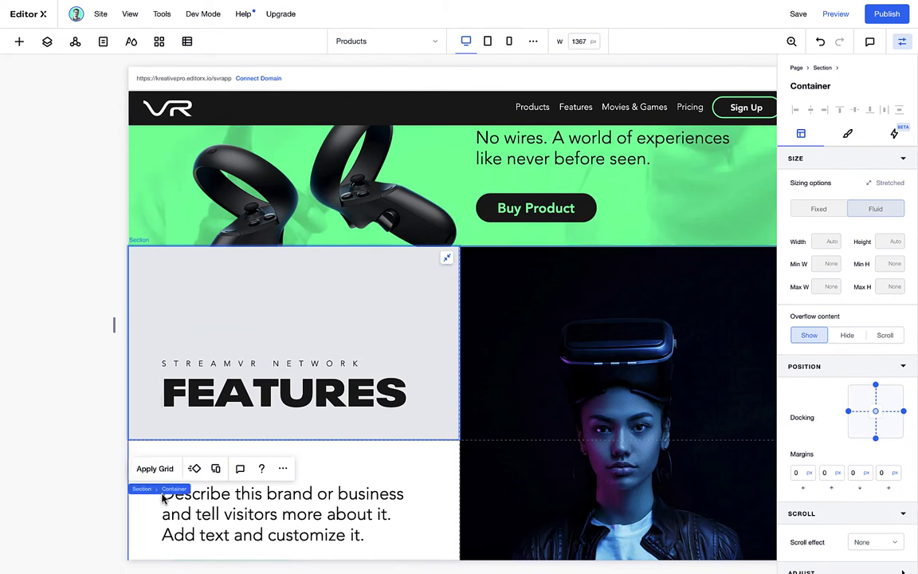
left_click(141, 488)
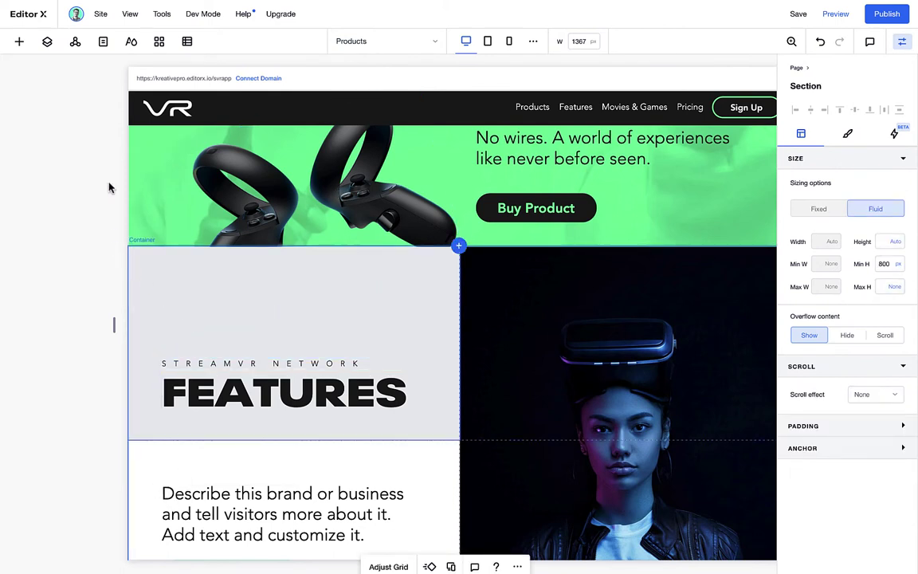
left_click(47, 43)
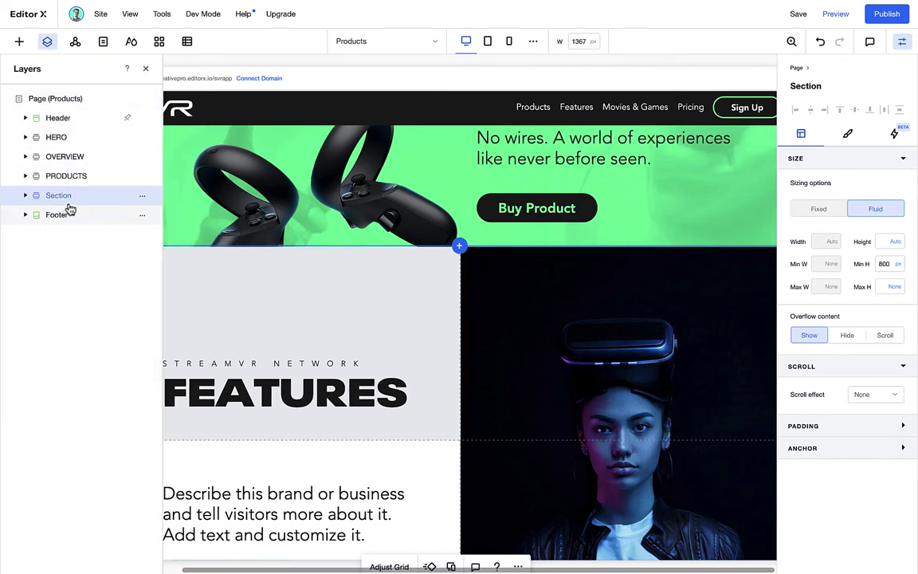
double_click(70, 204)
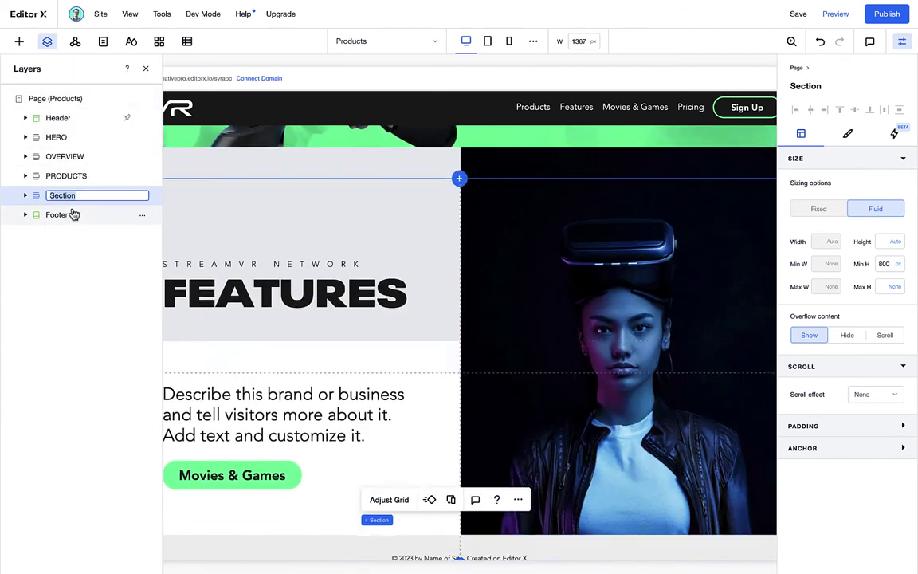
type("FEATURES Overview")
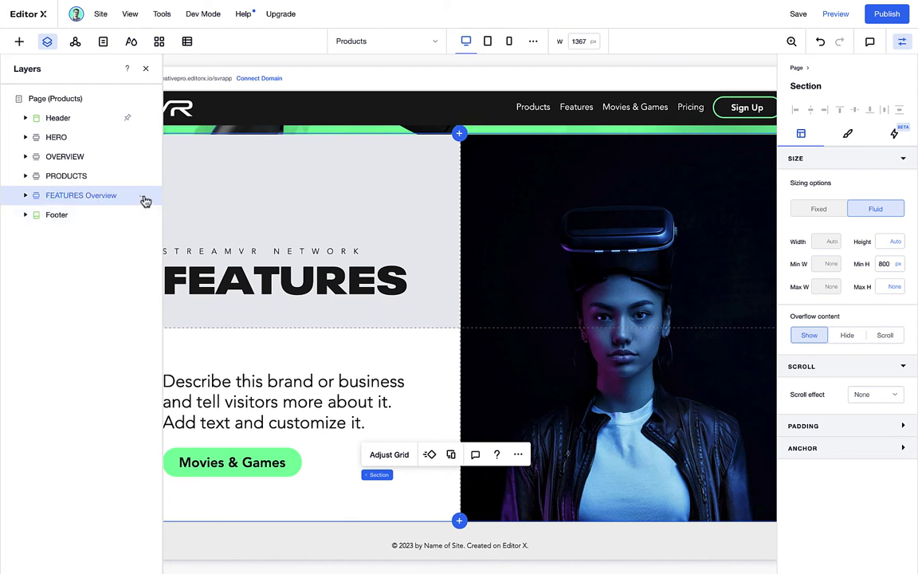
Step: Move the FEATURES Overview section above PRODUCTS in the layer order, and return it below PRODUCTS
left_click(143, 198)
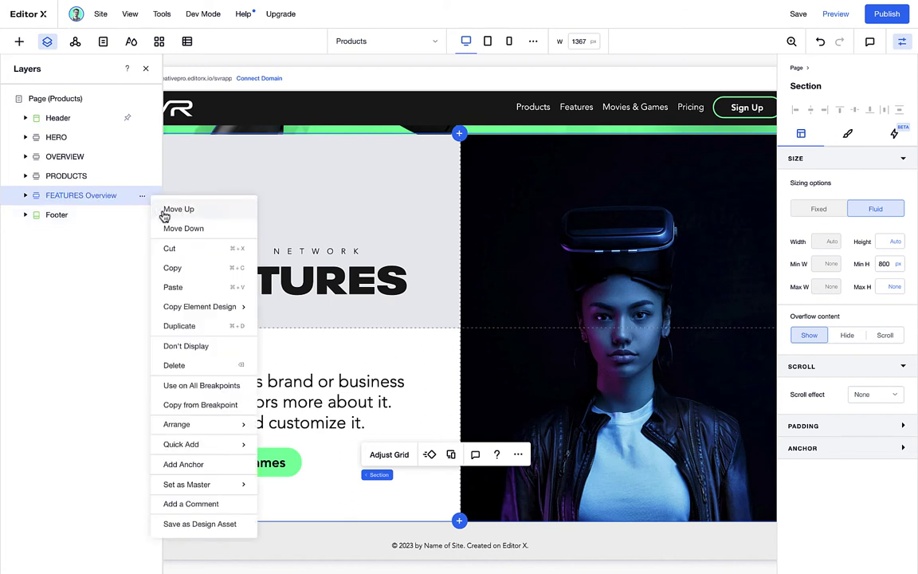
left_click(213, 211)
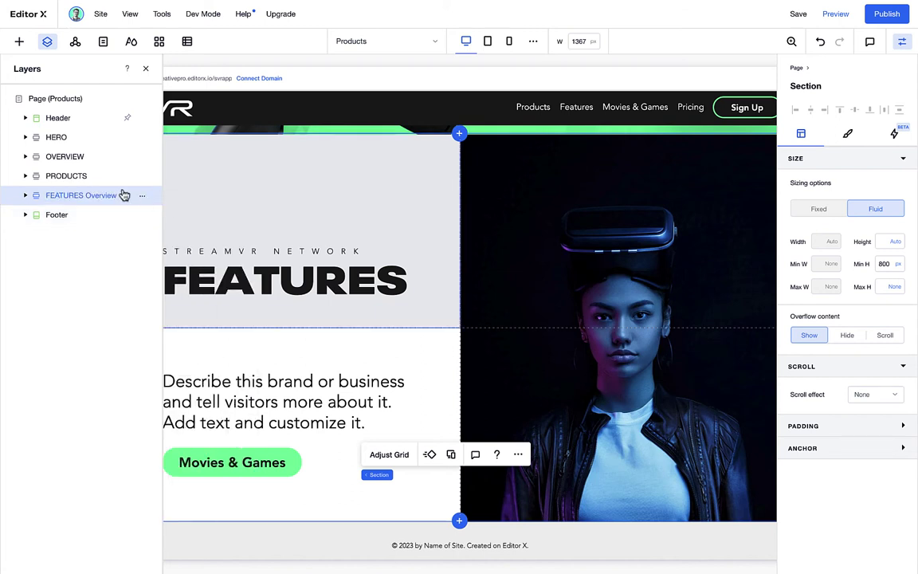
left_click(144, 182)
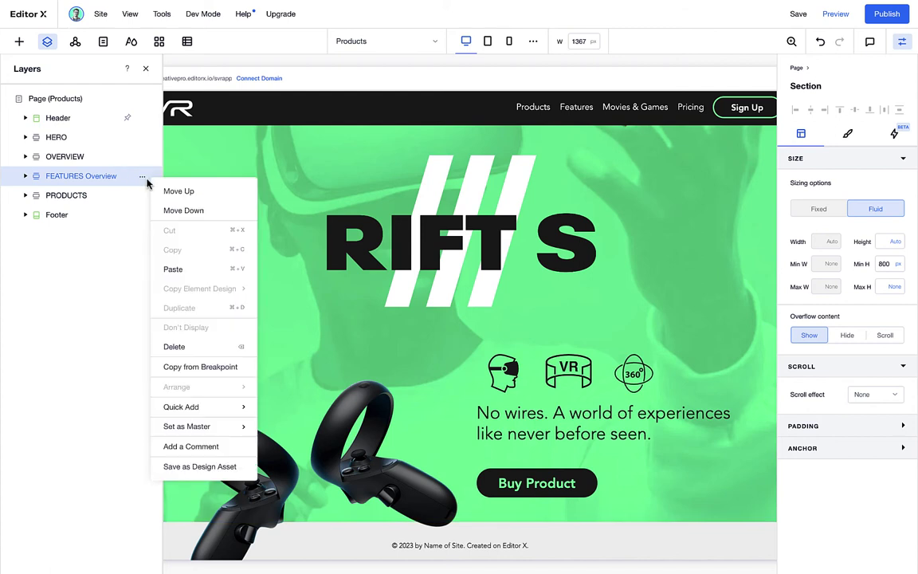
left_click(164, 208)
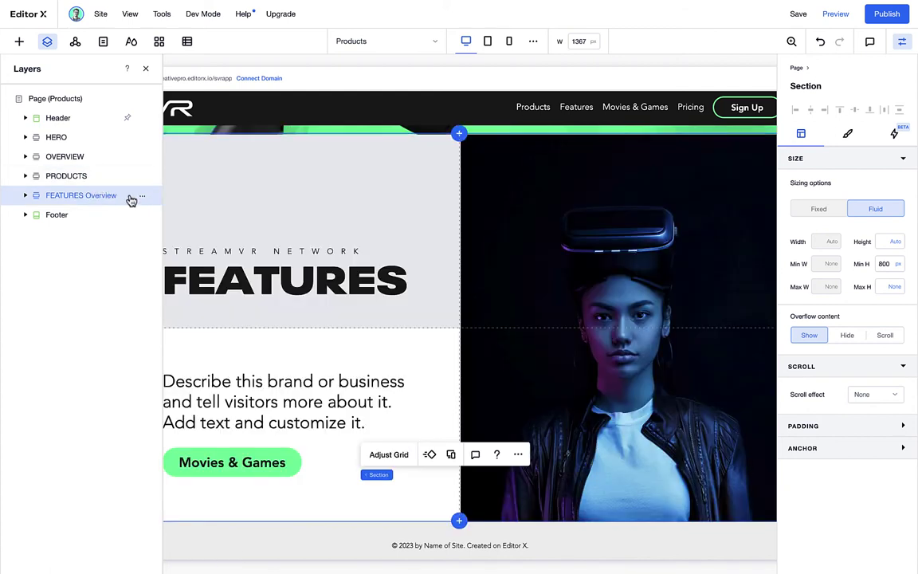
Step: Send the FEATURES Overview section to the back of the stacking order, behind the controllers image, and close the layer list
left_click(142, 198)
mouse_move(236, 427)
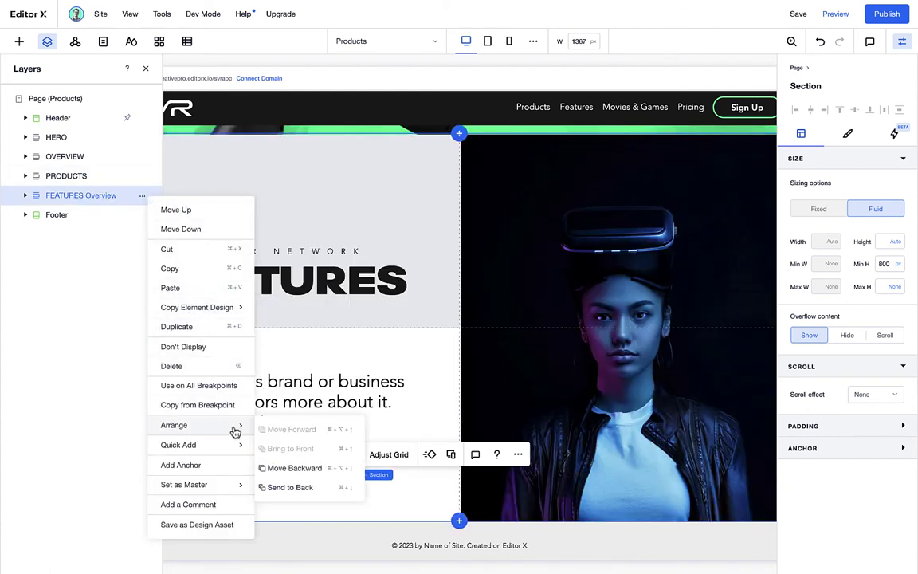
left_click(116, 201)
left_click(142, 195)
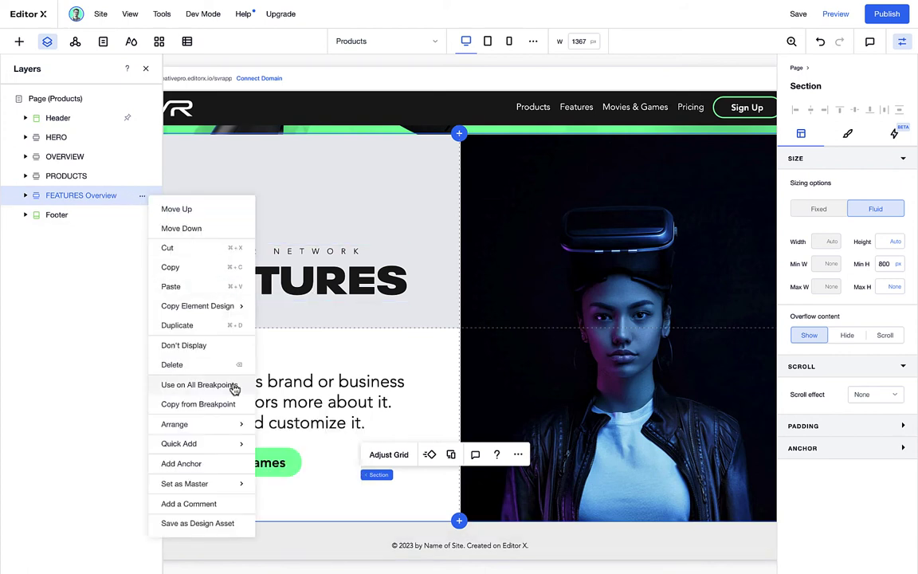
mouse_move(232, 444)
mouse_move(239, 425)
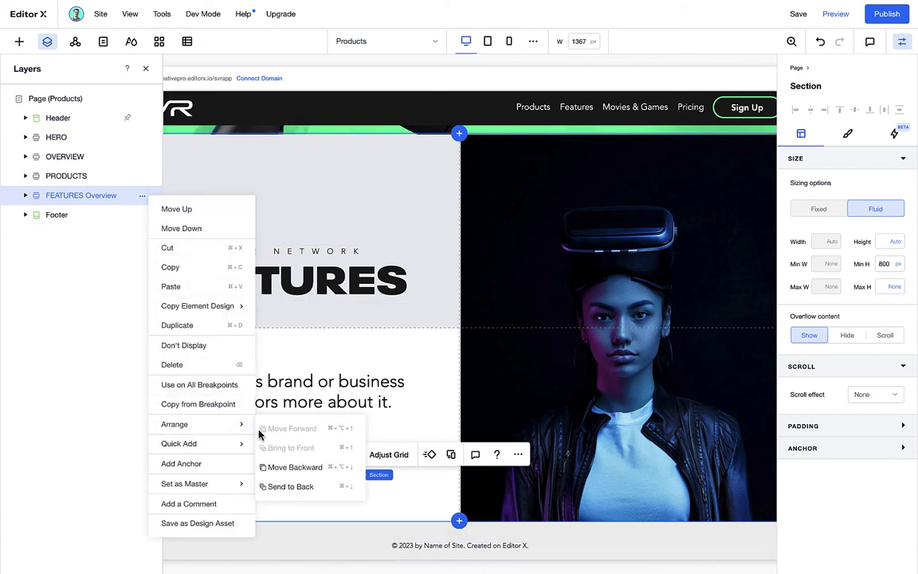
left_click(307, 487)
scroll(239, 319, "up", 3)
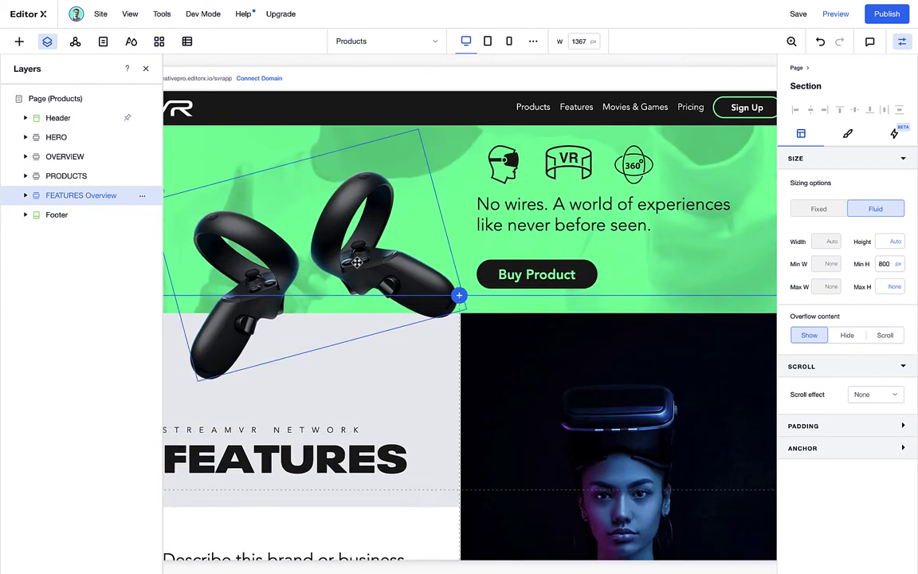
left_click(426, 374)
left_click(146, 68)
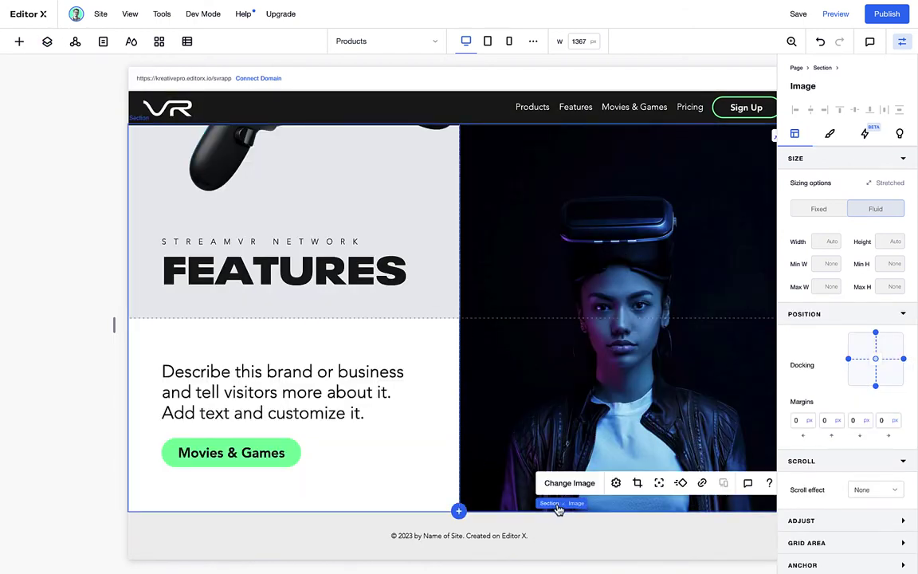
Step: Examine the FEATURES Overview section's 2x2 grid lines in grid editing and leave the grid as it is
left_click(551, 504)
left_click(633, 483)
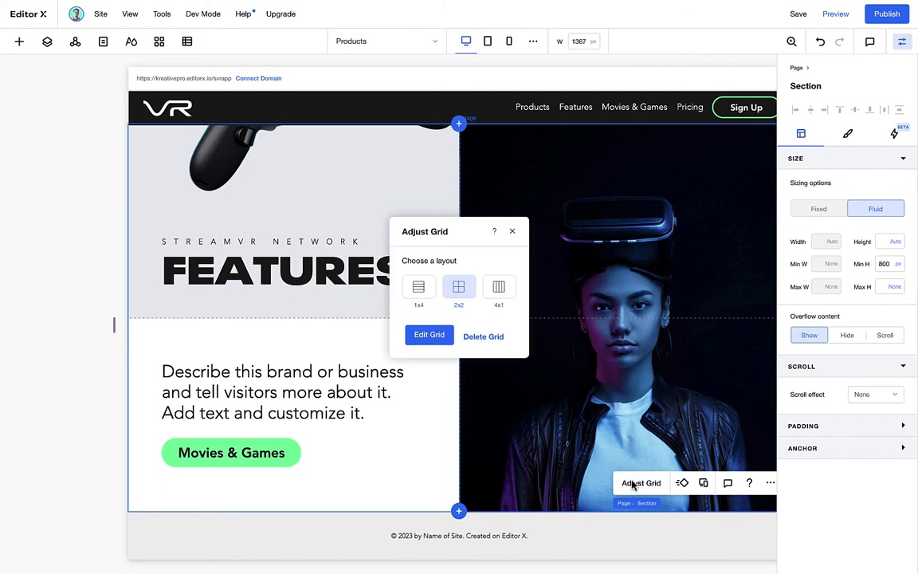
left_click(430, 338)
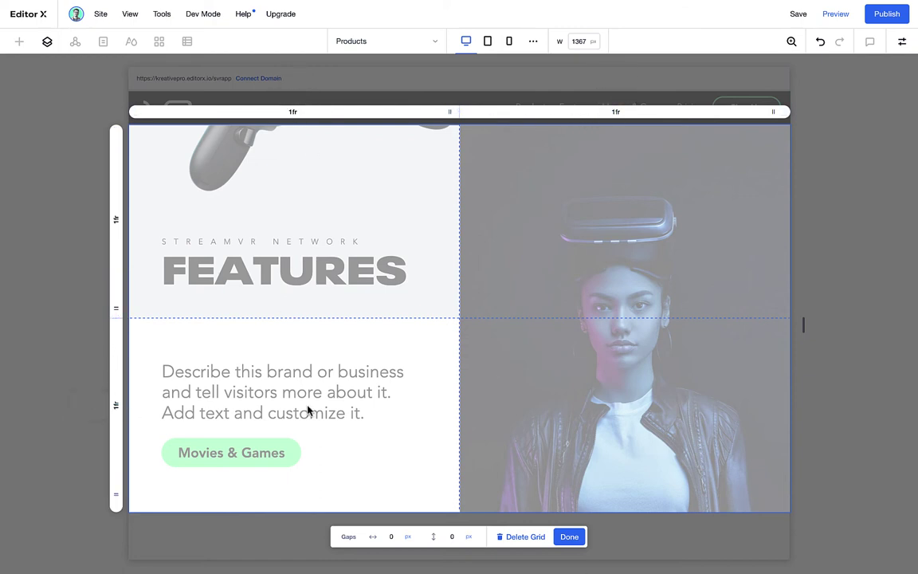
left_click(569, 536)
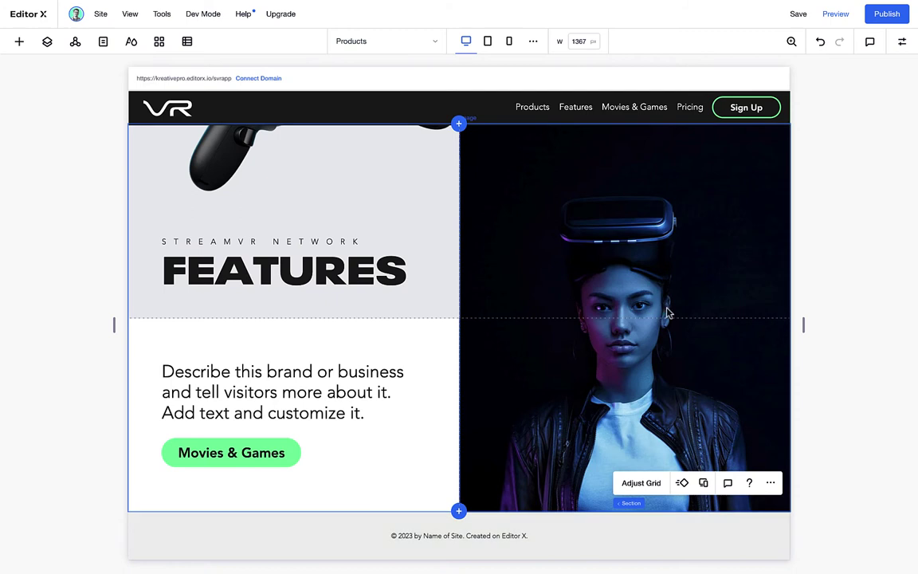
Step: Try ending the headset photo's grid area at row line 2, and set the row end back to 3
left_click(681, 348)
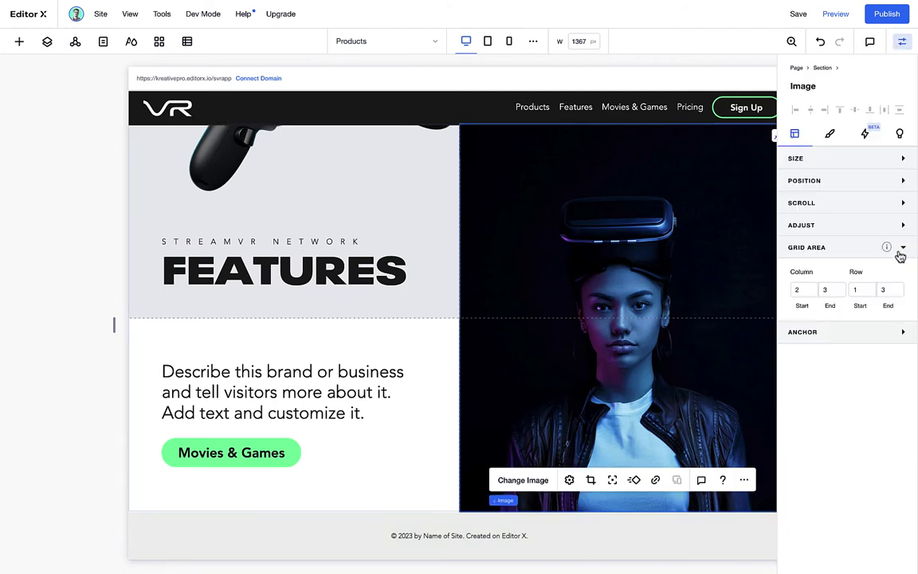
left_click(884, 290)
key("BackSpace")
type("2")
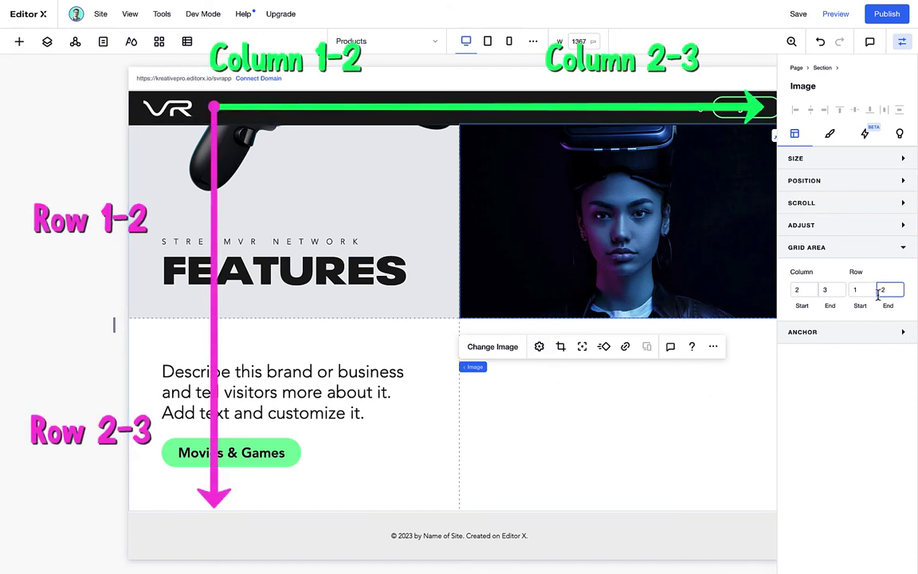
key("BackSpace")
type("3")
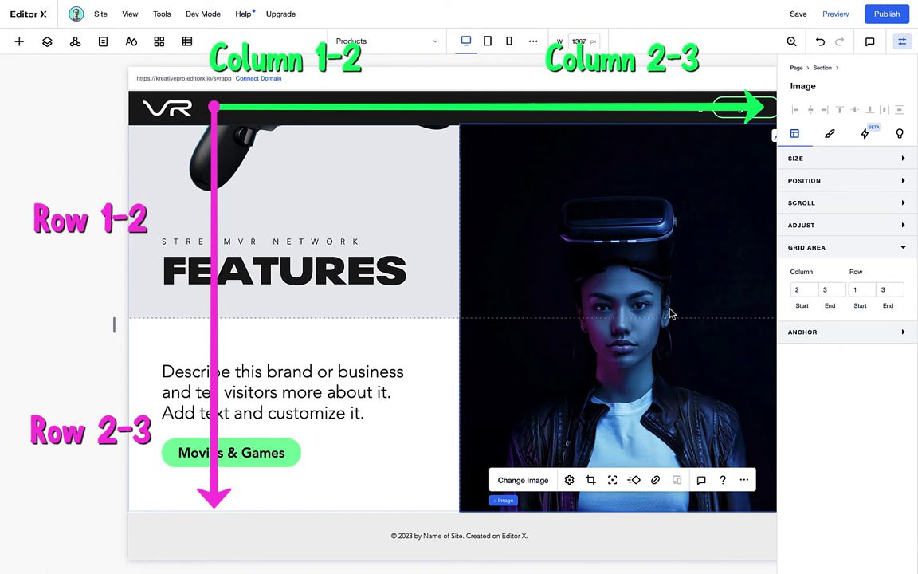
Step: Give the headset photo a Parallax scroll behavior in its image settings
left_click(569, 481)
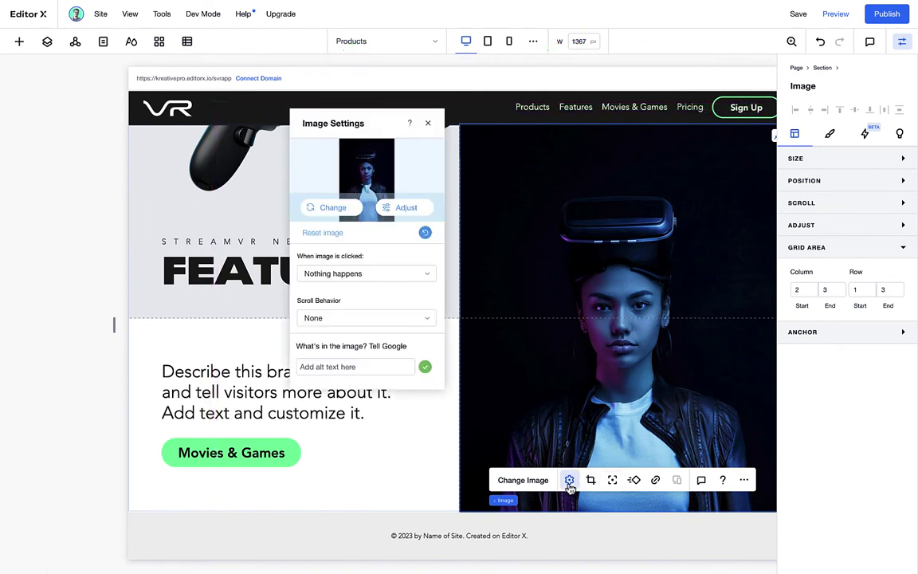
left_click(377, 273)
left_click(362, 277)
left_click(350, 317)
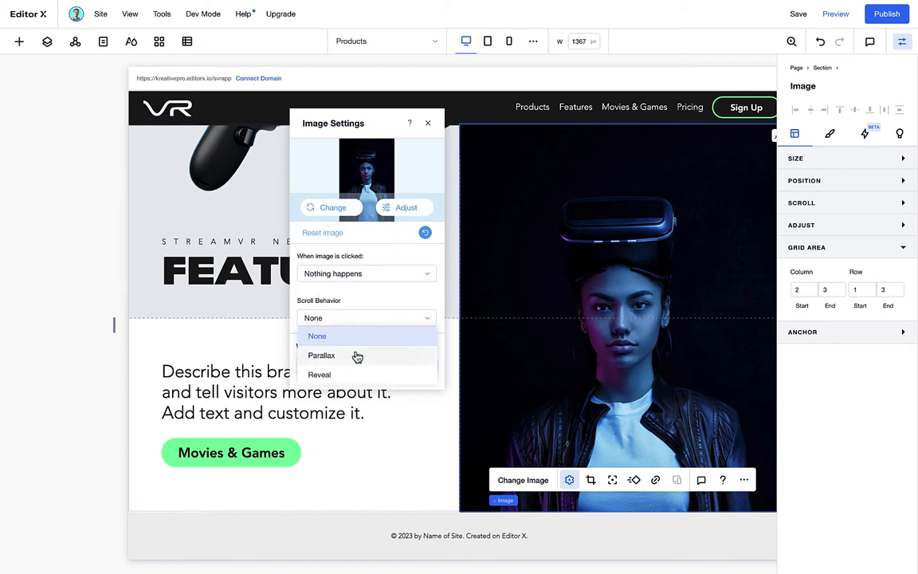
left_click(352, 353)
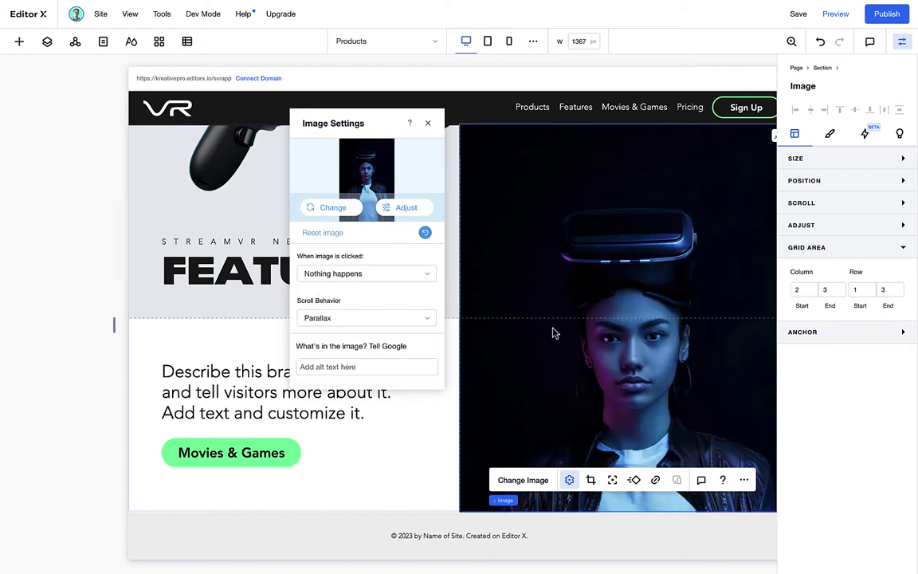
left_click(428, 122)
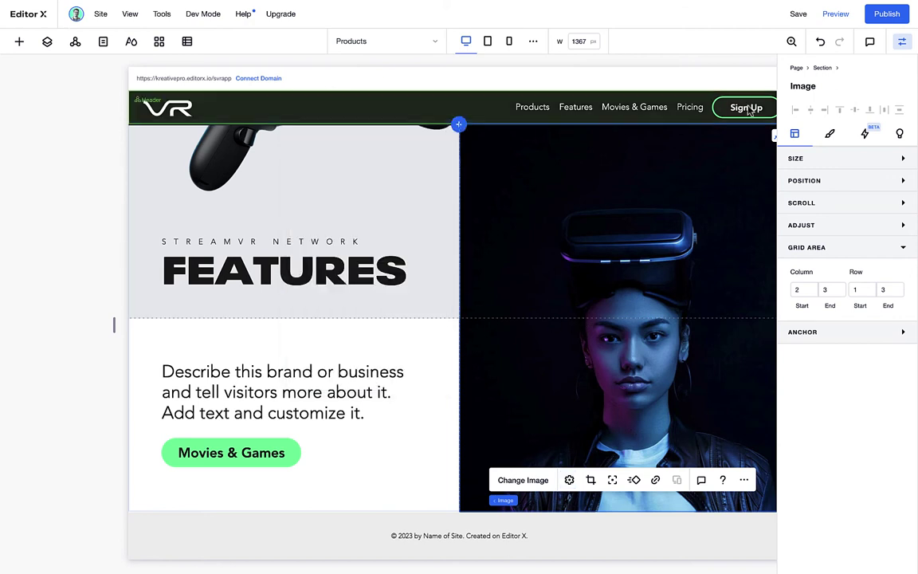
Step: Preview the Products page, examine the photo's scroll effect and the controllers' overlap, and return to editing
left_click(835, 14)
scroll(866, 284, "up", 5)
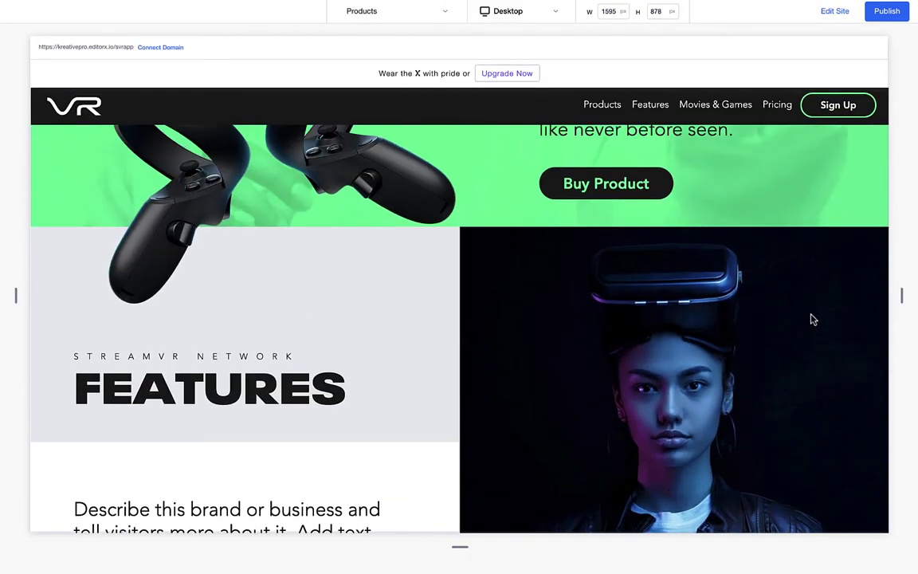
scroll(762, 293, "down", 5)
scroll(344, 280, "up", 2)
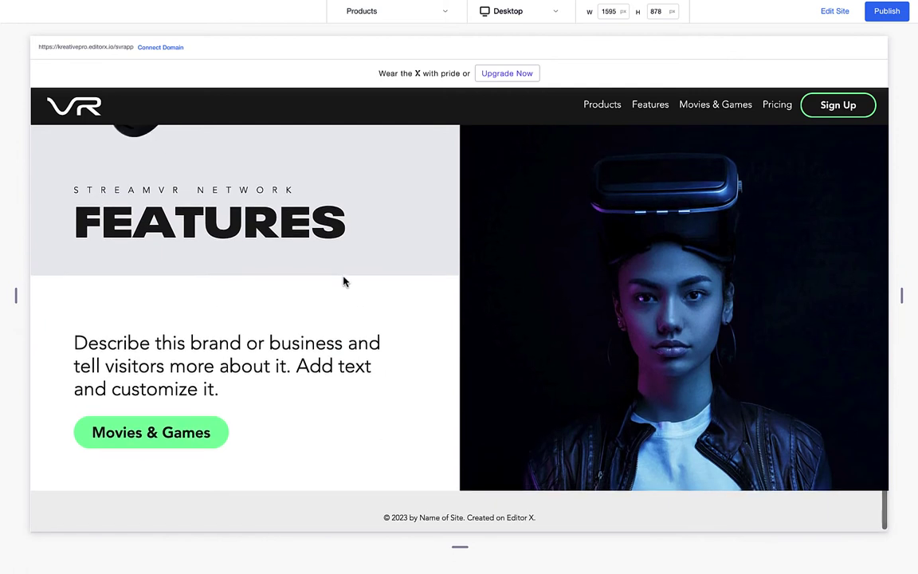
left_click(838, 12)
Step: Set the description to "Enjoy exclusive VR originals as well as popular movies, tv shows and games. Join now for only $9.99 per month.", underlining "Join now"
scroll(505, 397, "up", 2)
double_click(318, 460)
type("Enjoy exclusive VR originals as well as popular movies, tv shows and games. Join now for only 9")
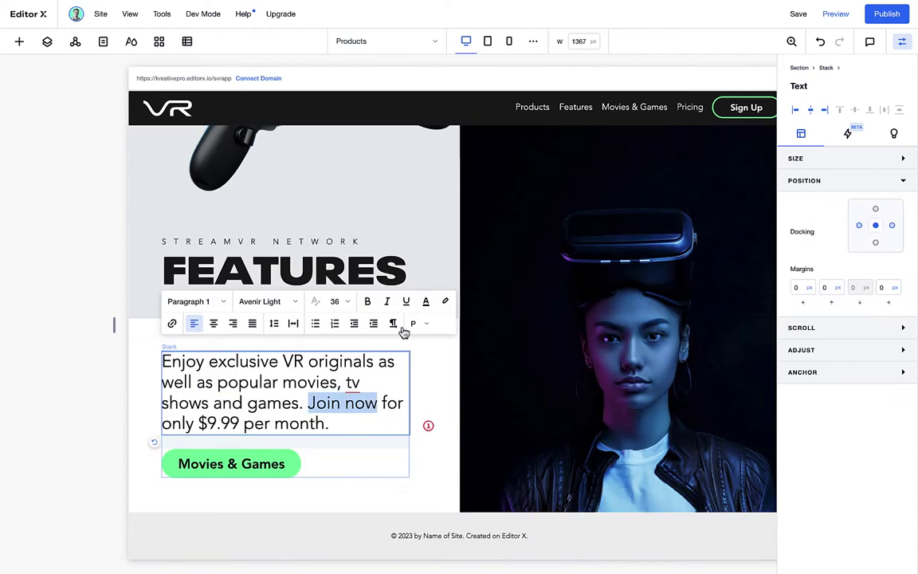
left_click(404, 330)
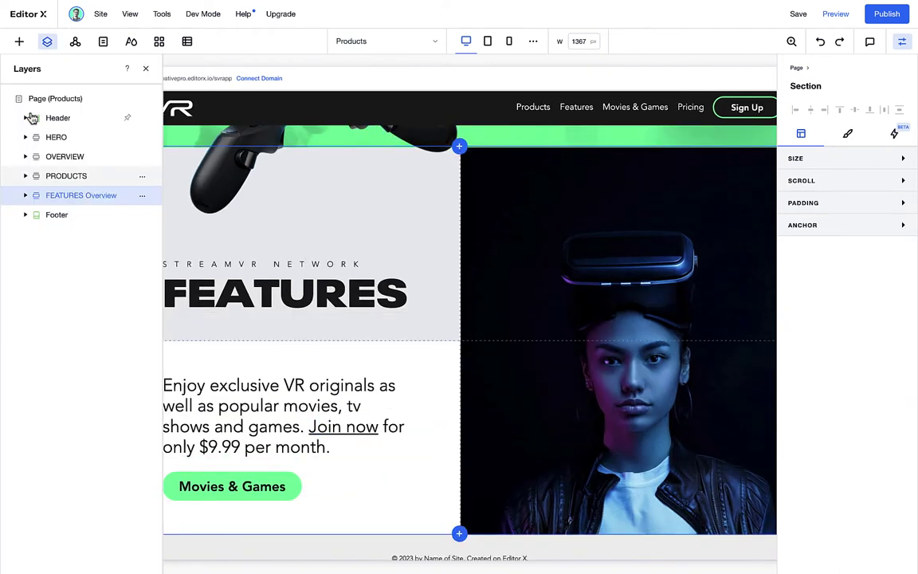
Step: Try placing a mosaic layouter from the layout tools over the FEATURES Overview section, and undo its placement
left_click(19, 40)
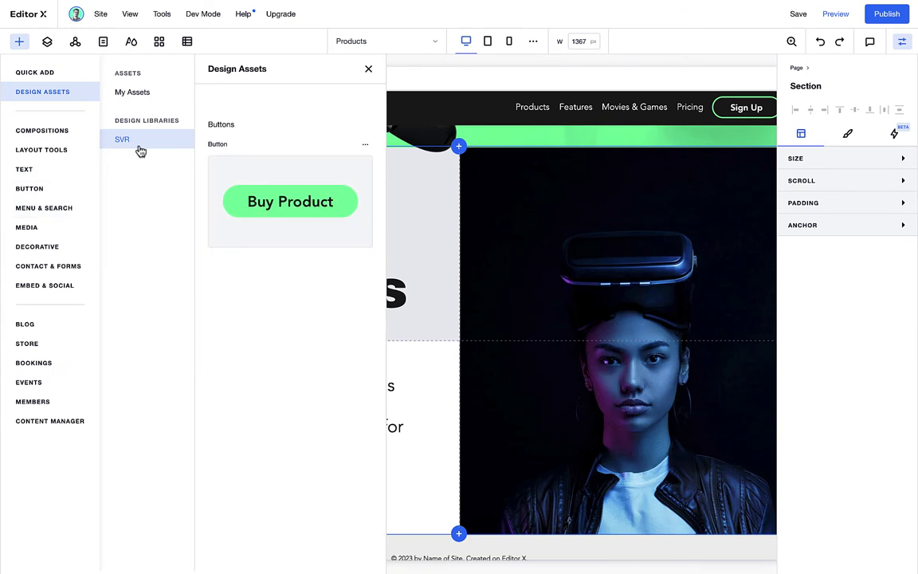
left_click(52, 156)
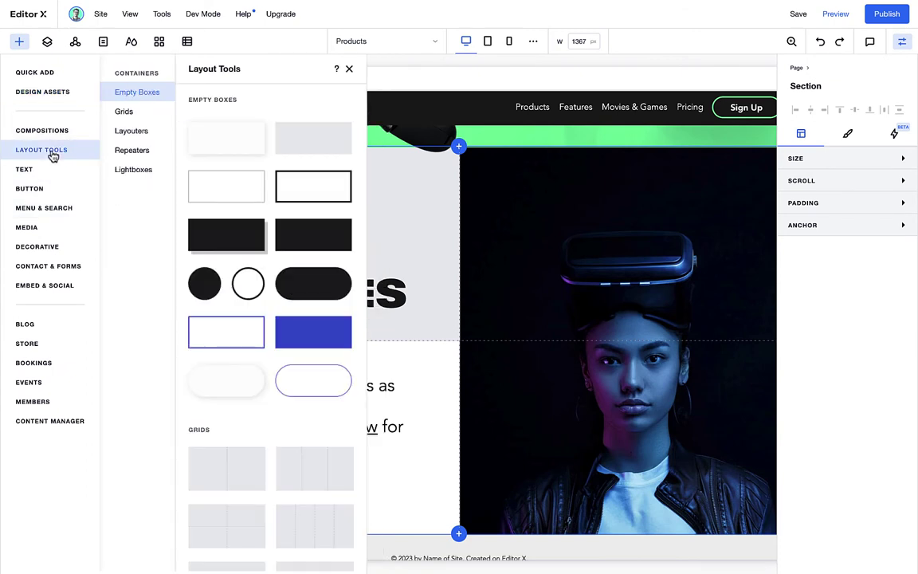
left_click(147, 139)
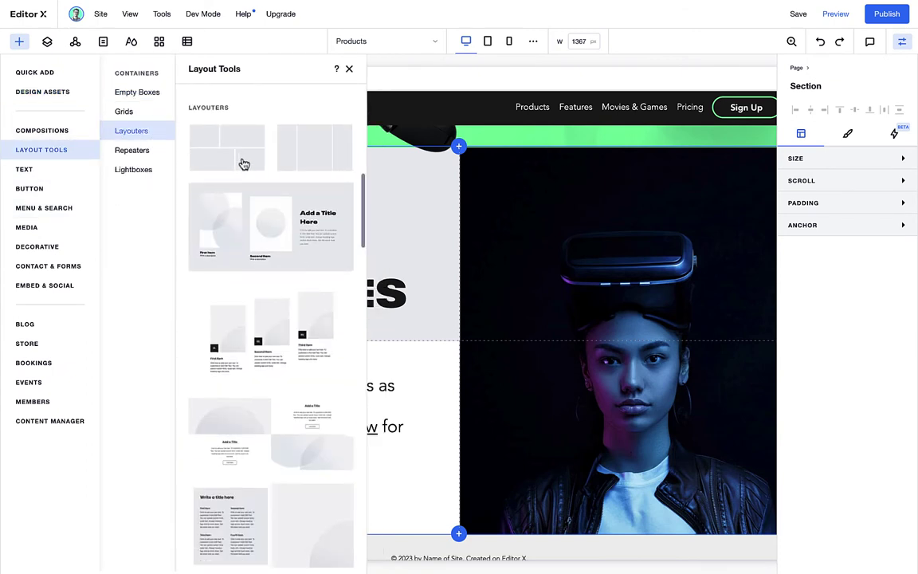
left_click(246, 157)
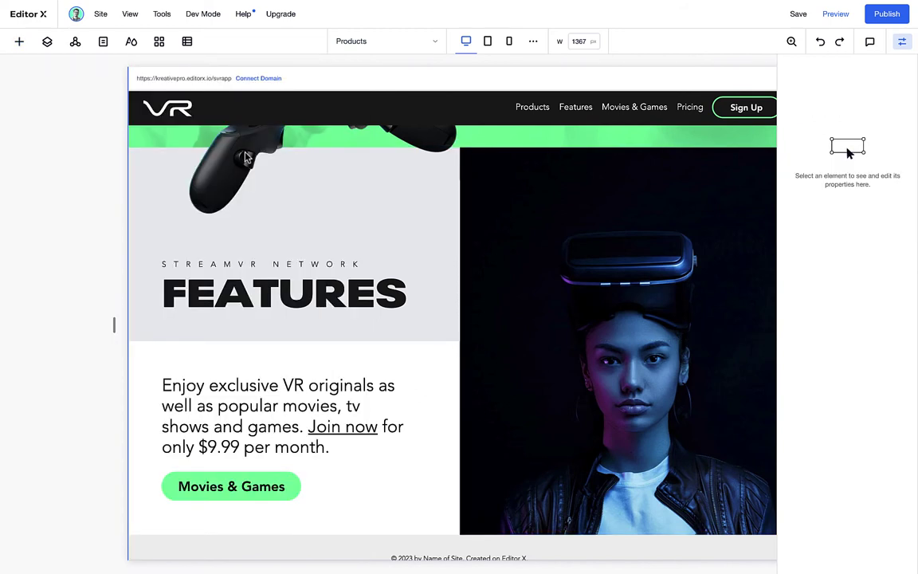
left_click_drag(247, 157, 349, 262)
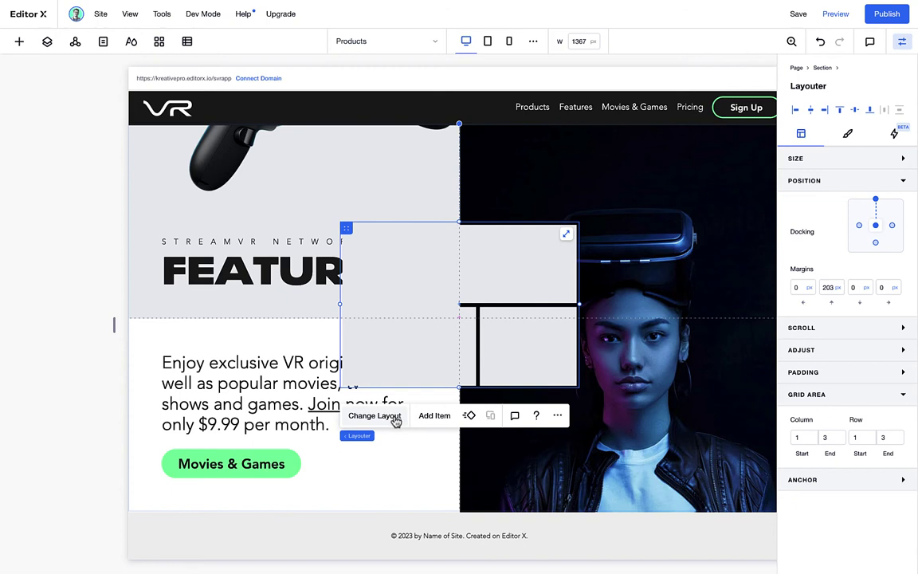
left_click(459, 511)
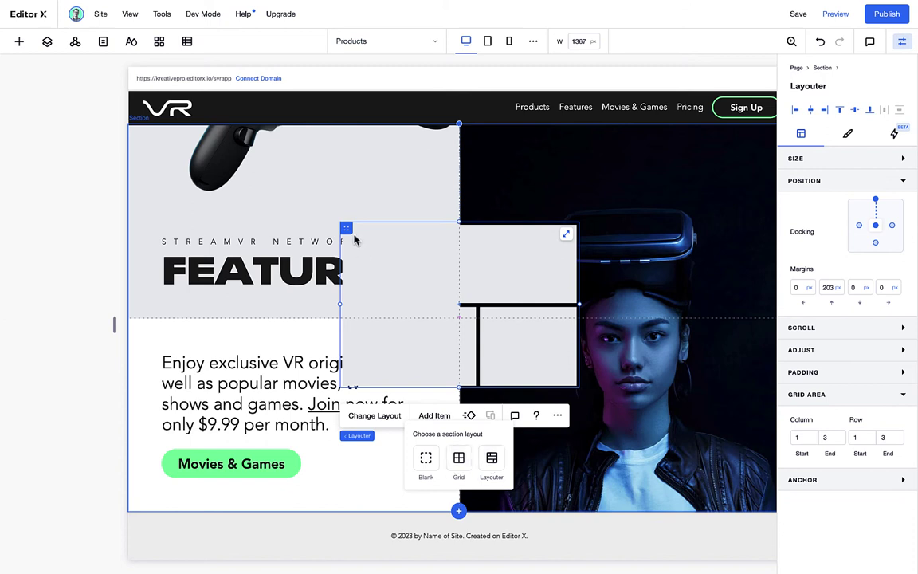
key("ctrl+z")
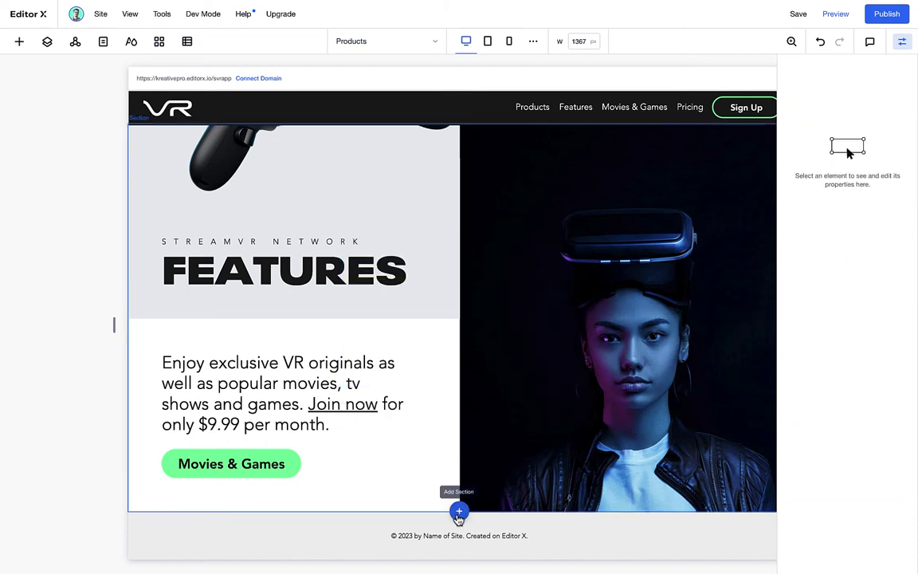
Step: Add a new section below the FEATURES overview containing a layouter with the four-item mosaic layout
left_click(459, 510)
left_click(490, 466)
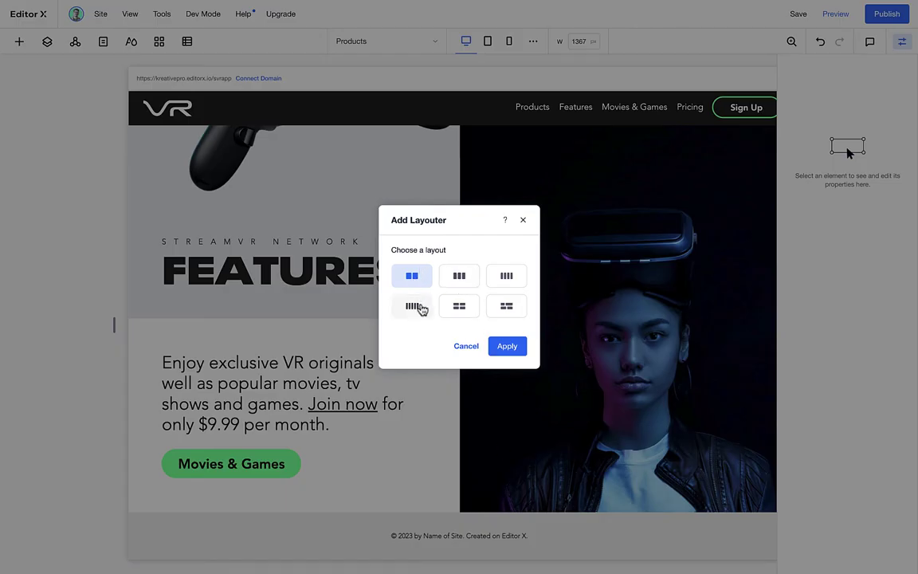
left_click(506, 306)
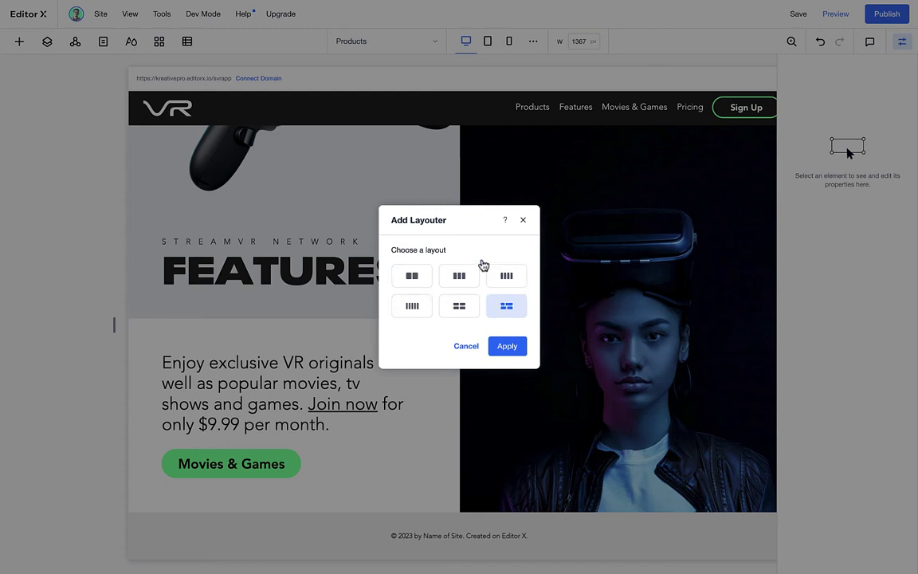
left_click(505, 345)
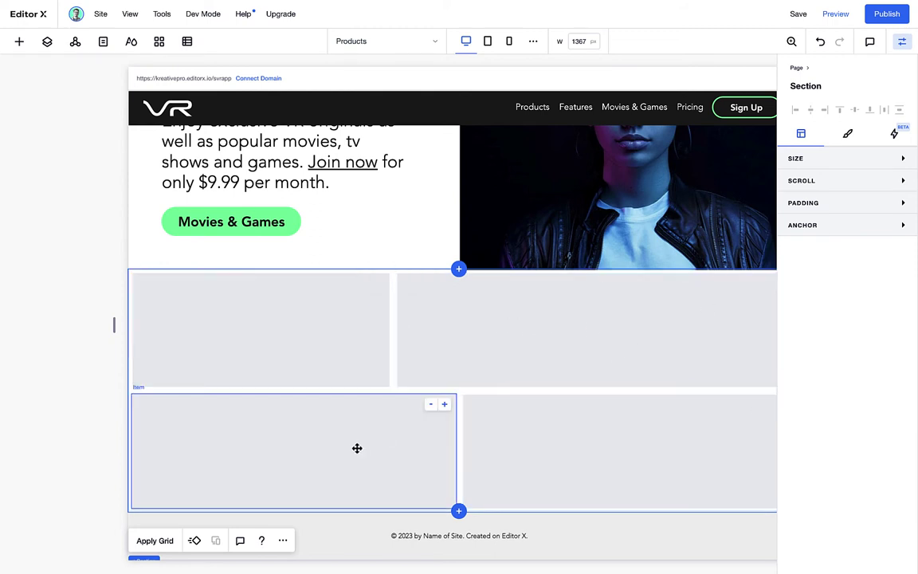
Step: Reduce the third mosaic item's width to 20% and narrow the editing canvas to 1251 px
left_click(417, 419)
left_click(431, 405)
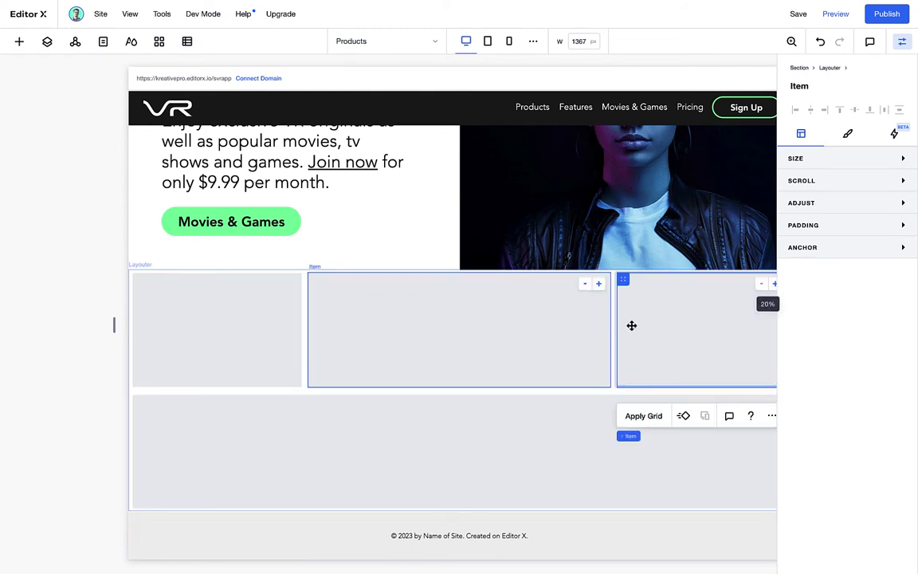
left_click(392, 364)
left_click_drag(392, 364, 227, 337)
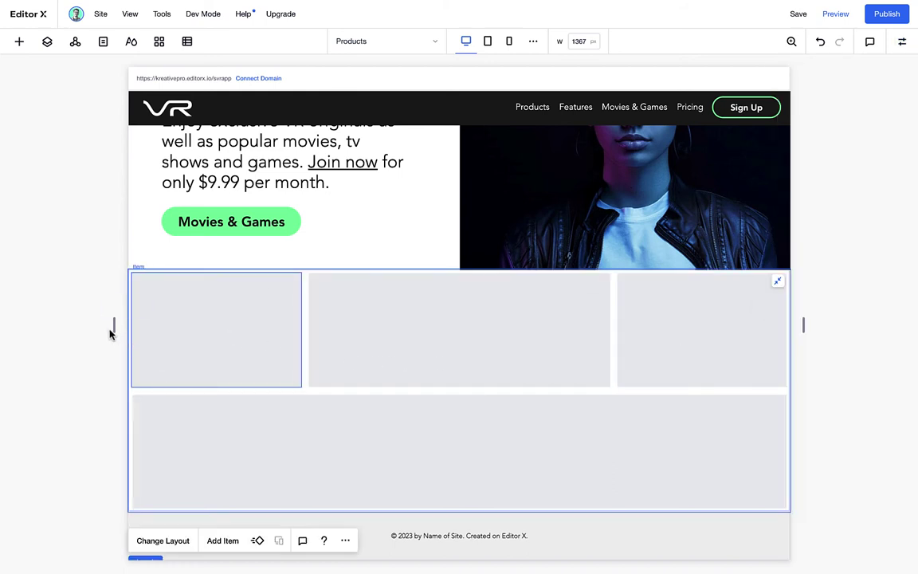
left_click_drag(112, 320, 141, 323)
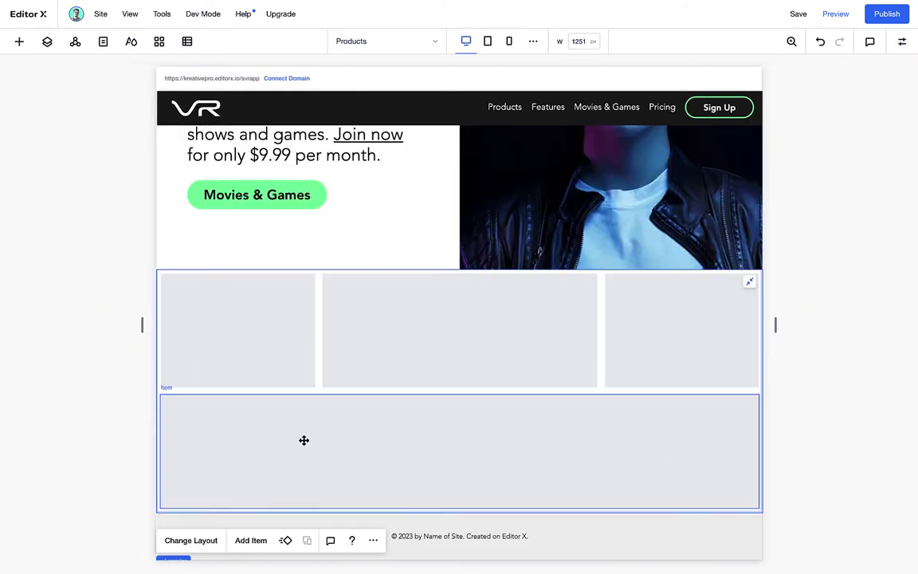
Step: Try the Rows and Columns display types on the mosaic layouter
left_click(205, 547)
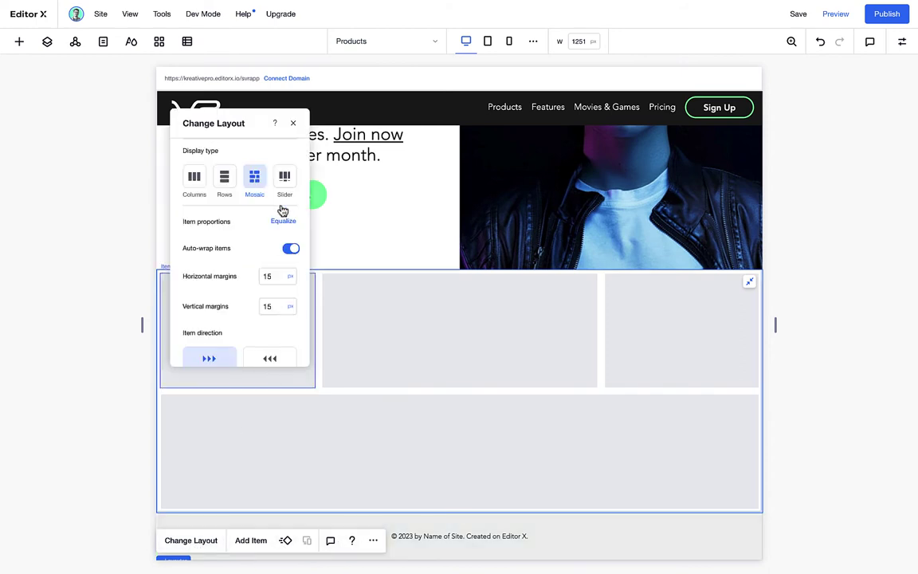
left_click_drag(237, 119, 131, 172)
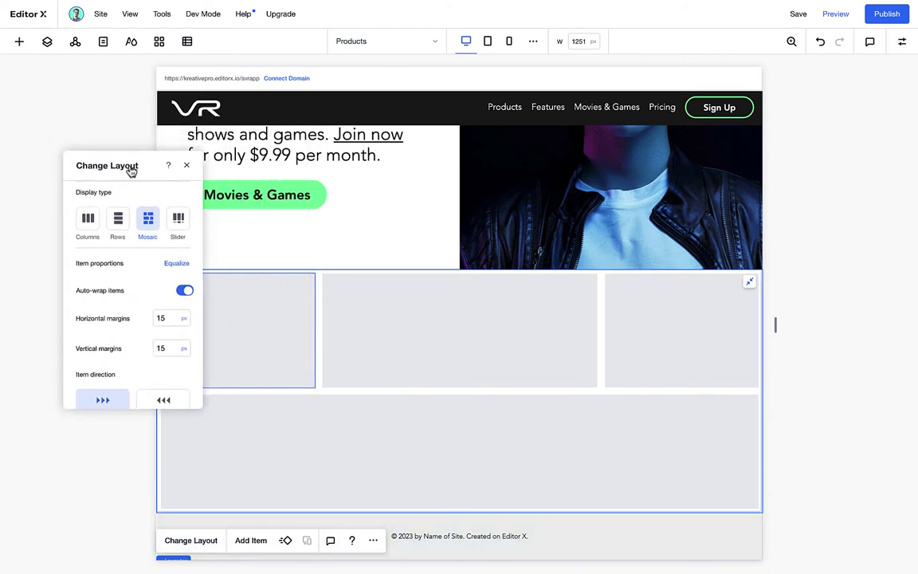
left_click(118, 223)
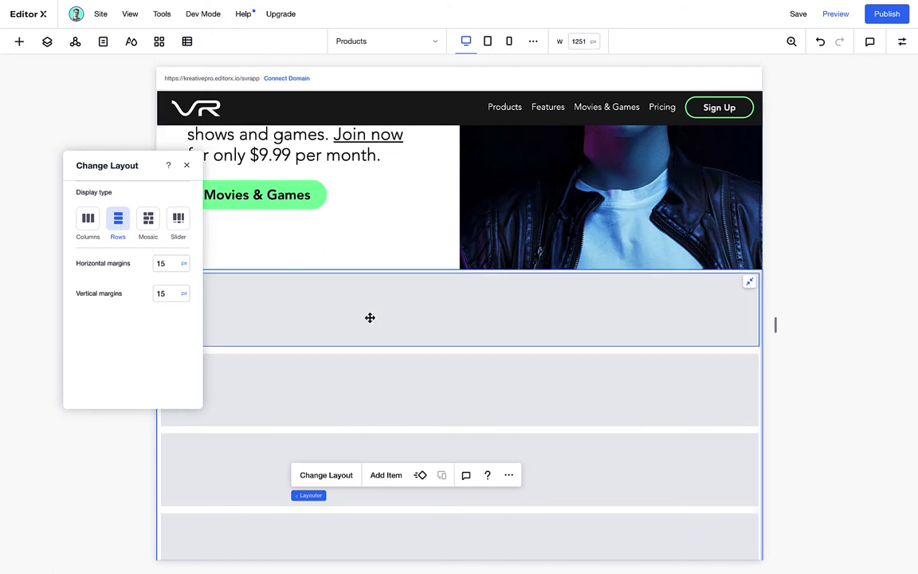
left_click(87, 219)
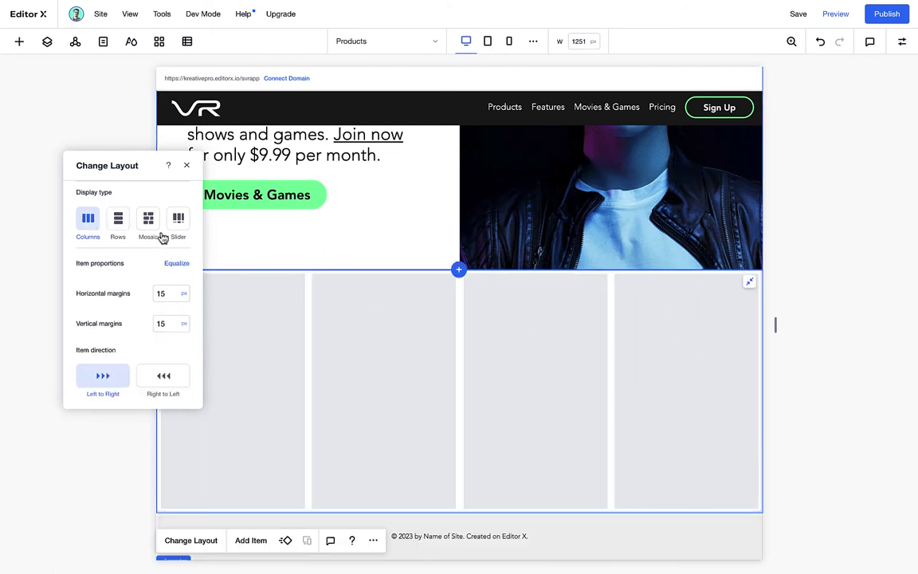
Step: Try widening the second column to 60%, narrowing it to 20%, and reducing the layouter to three columns
left_click(399, 313)
left_click(444, 283)
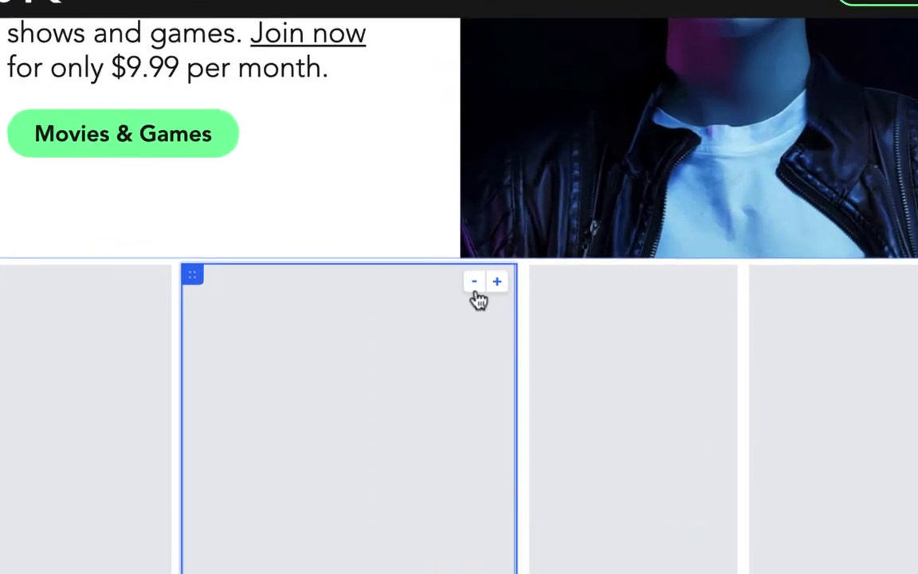
left_click(481, 285)
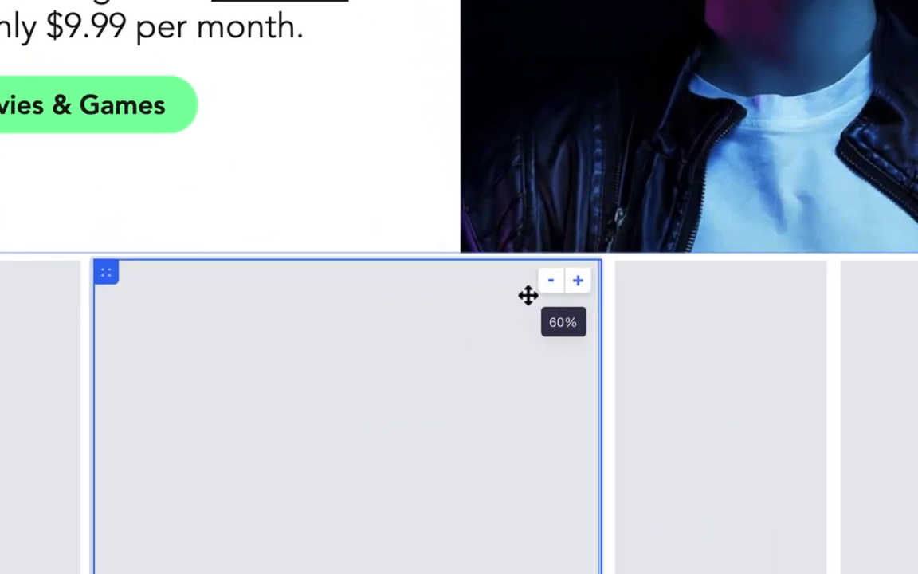
left_click(550, 281)
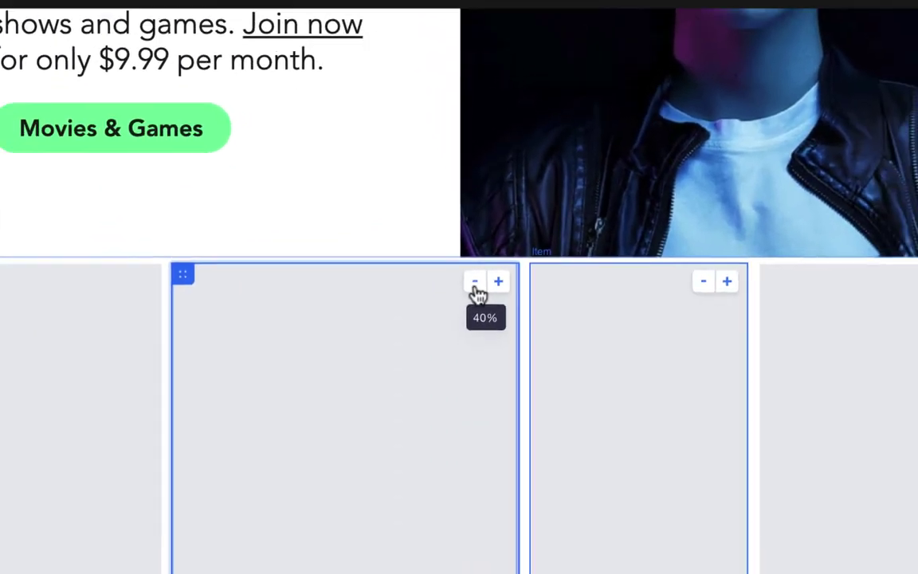
left_click(477, 280)
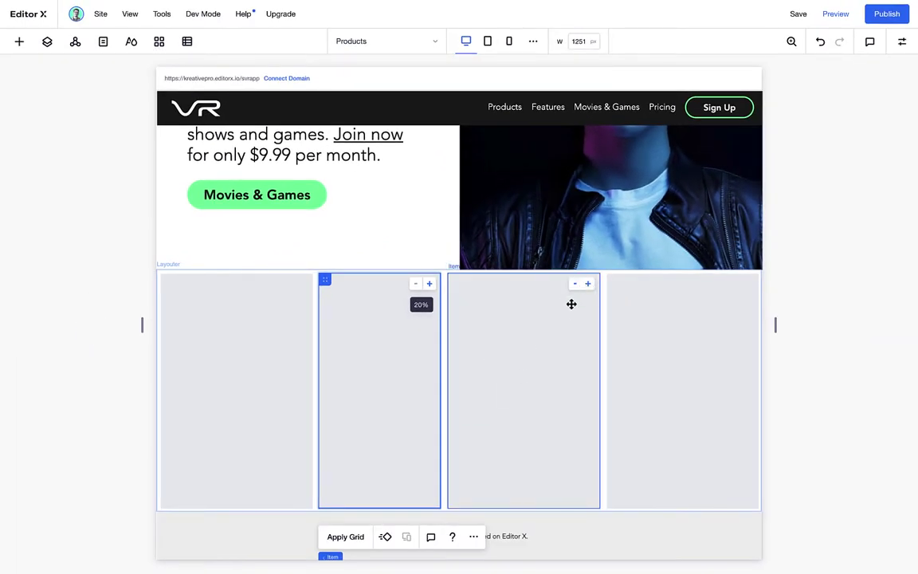
left_click(587, 284)
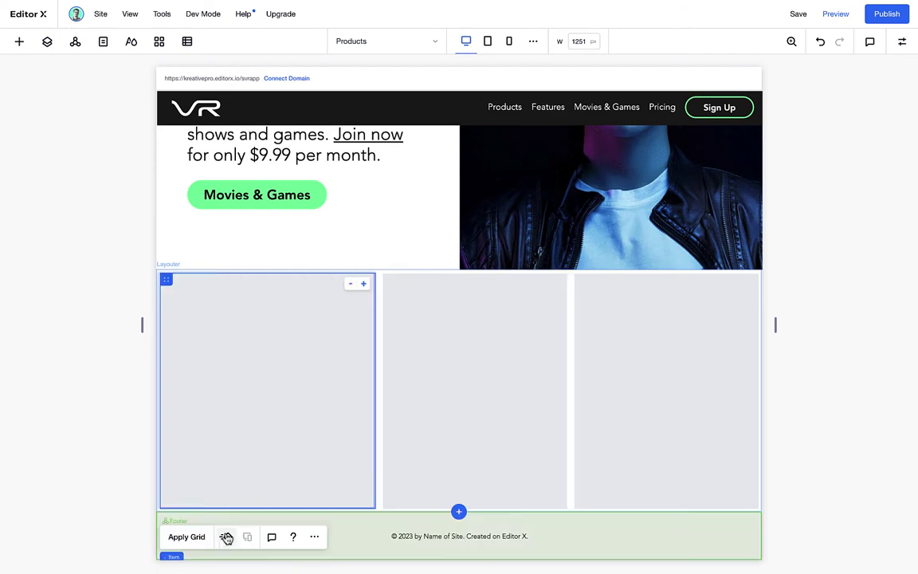
Step: Examine the grid layout choices for the first and middle layouter items without applying any
left_click(186, 536)
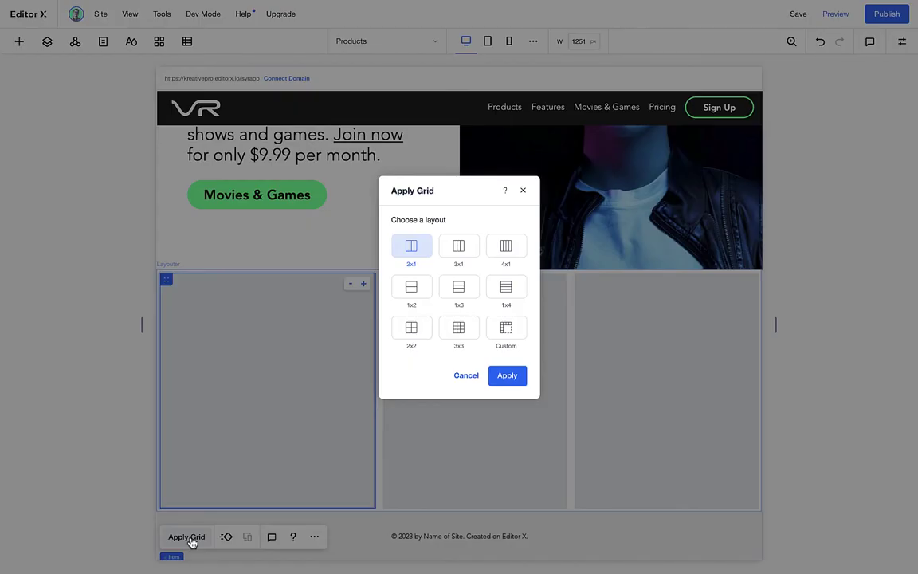
left_click(465, 376)
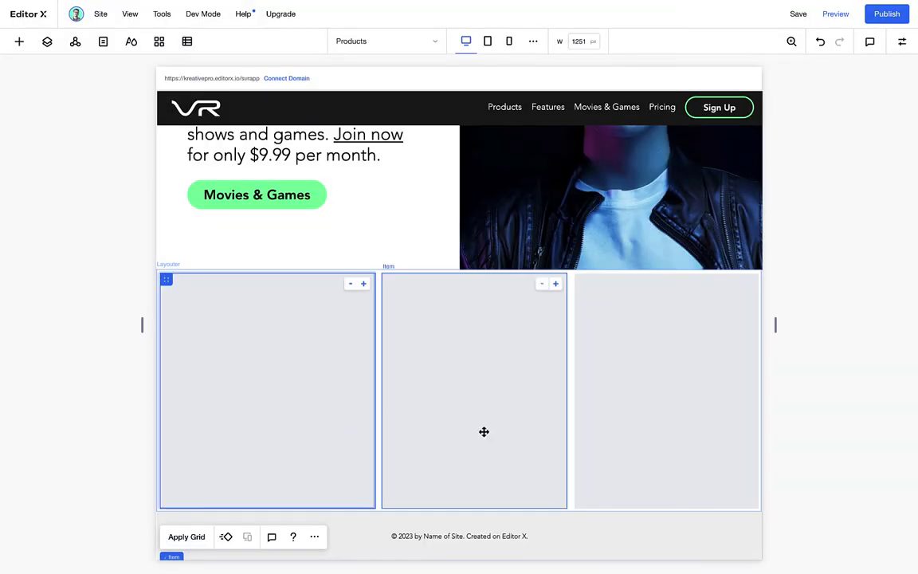
left_click(466, 458)
left_click(423, 536)
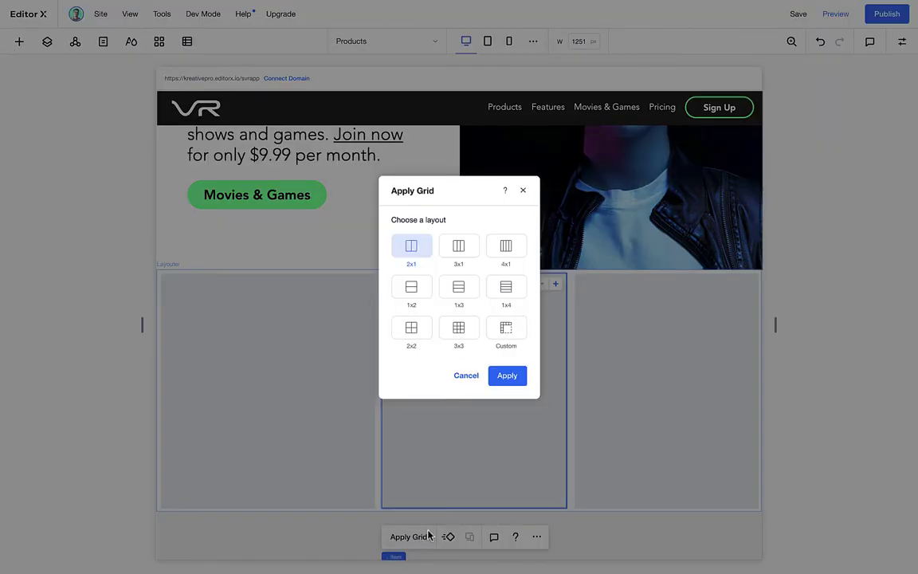
left_click(471, 378)
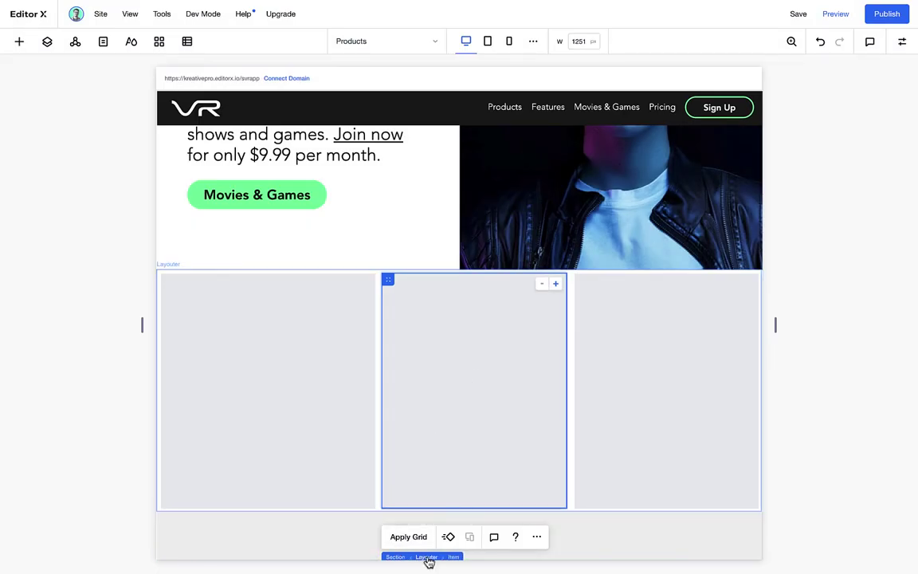
Step: Try equalizing the layouter's three columns and adding another item after the last one
left_click(428, 559)
left_click(670, 326)
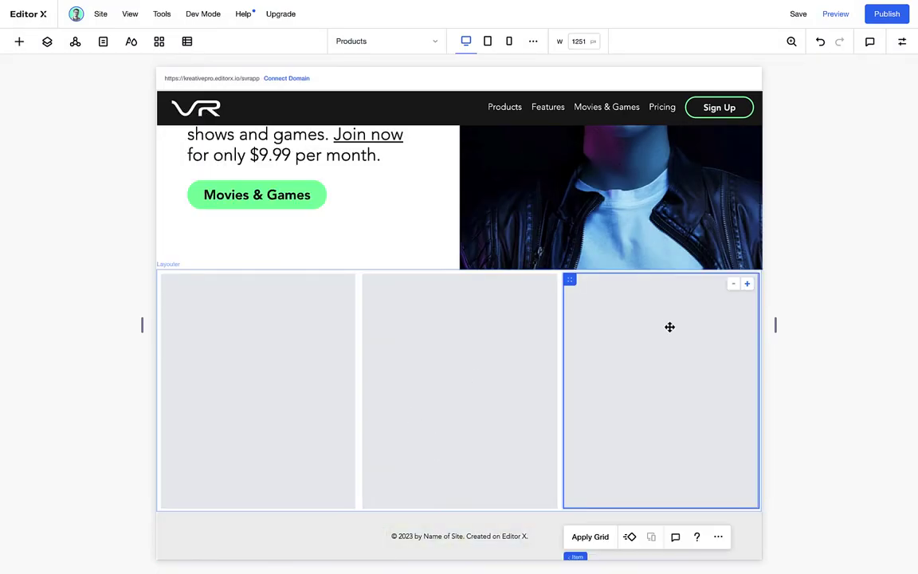
right_click(670, 326)
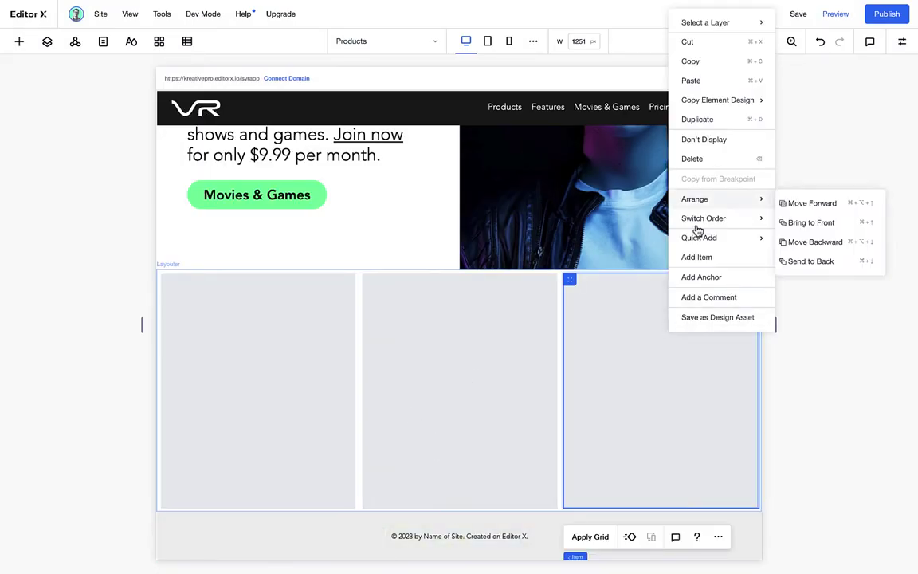
left_click(723, 258)
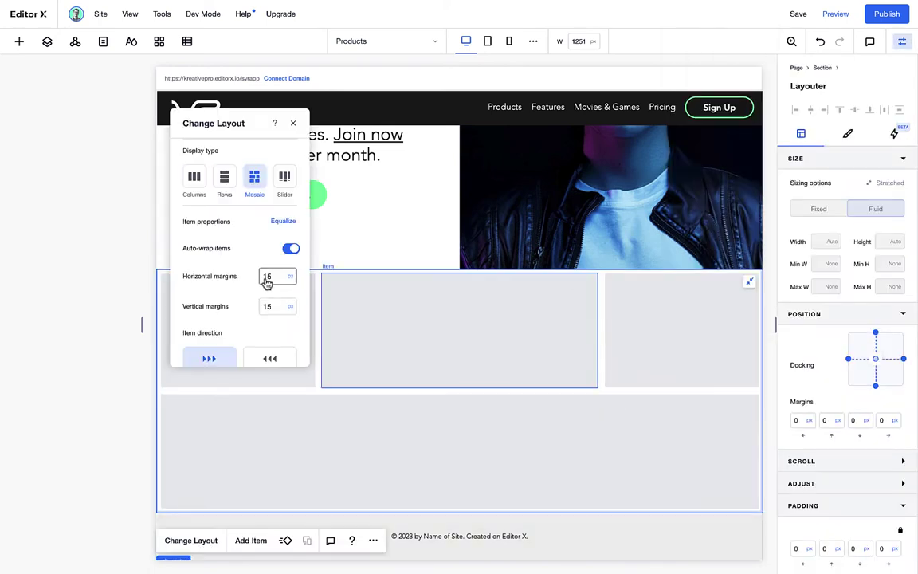
Step: Set the mosaic layouter's horizontal and vertical item margins to 0 px
key("Return")
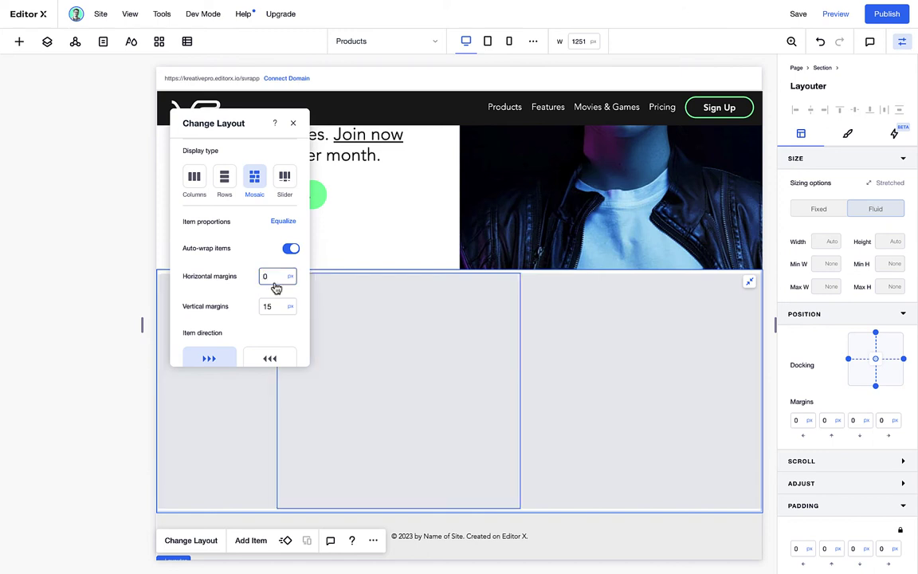
type("0")
key("Return")
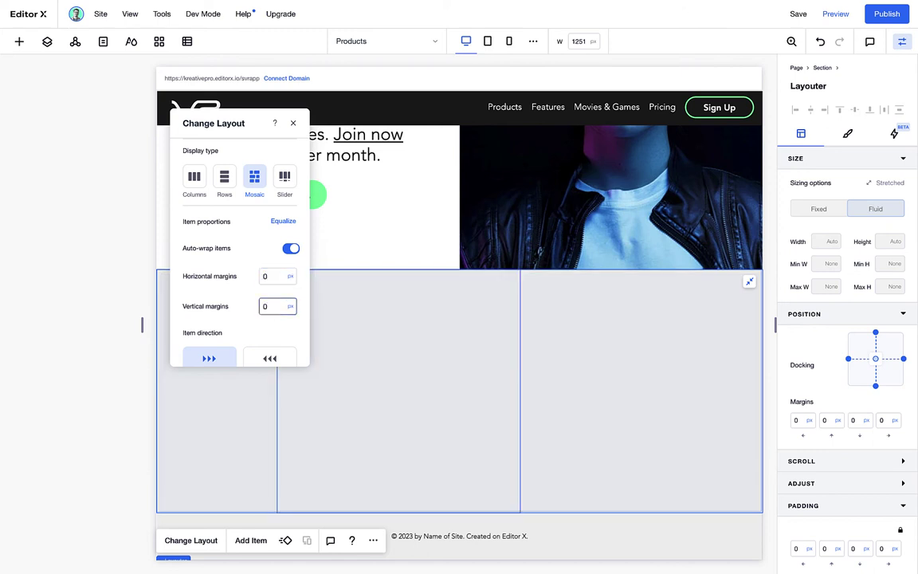
Step: Set the grey item's width to 30%, fill the others green, white and magenta, and number the four items 1 to 4
left_click(432, 388)
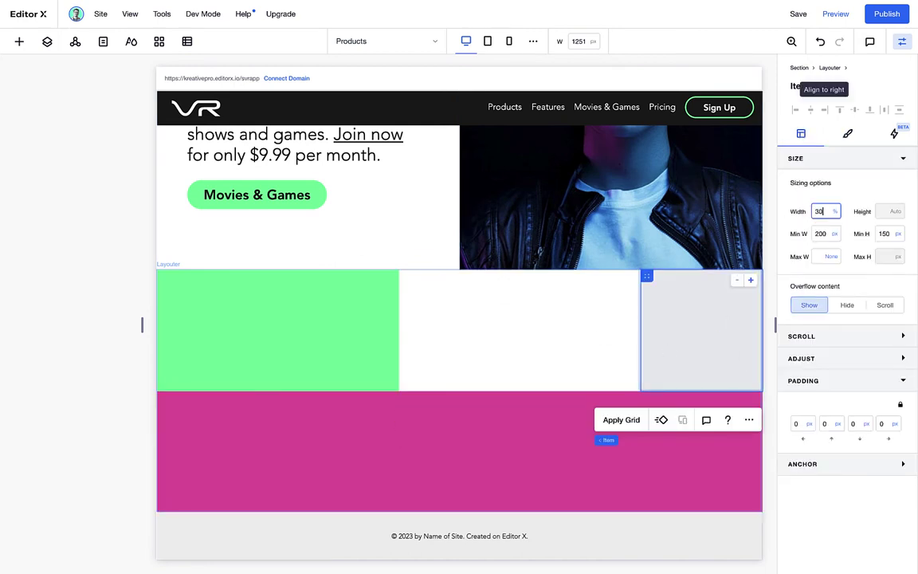
right_click(640, 339)
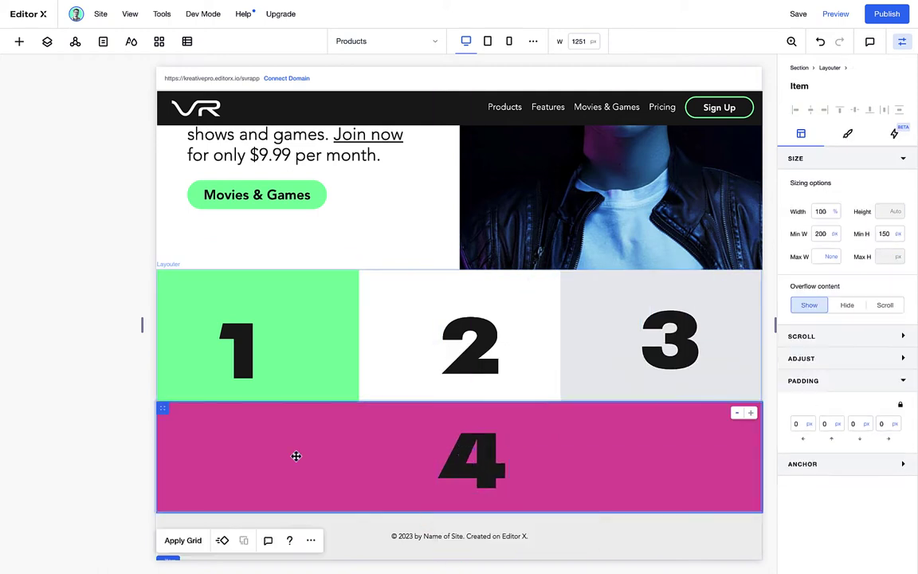
Step: Equalize the item proportions of the numbered mosaic layouter
scroll(297, 455, "down", 2)
left_click(203, 441)
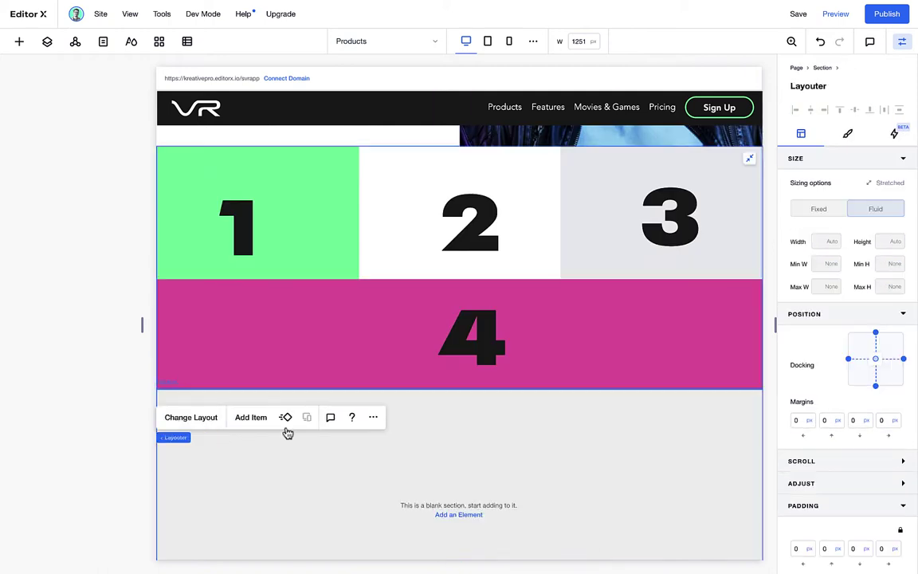
left_click(191, 417)
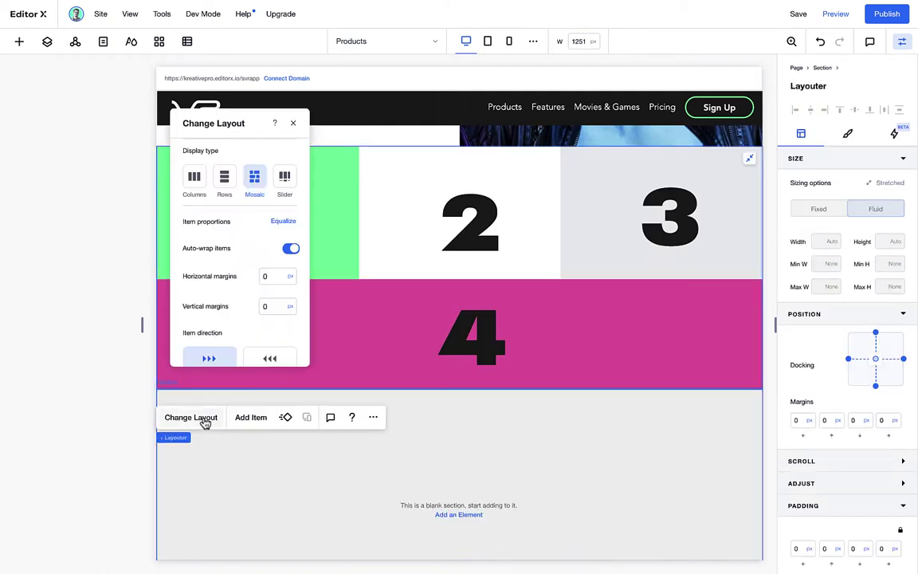
left_click(286, 223)
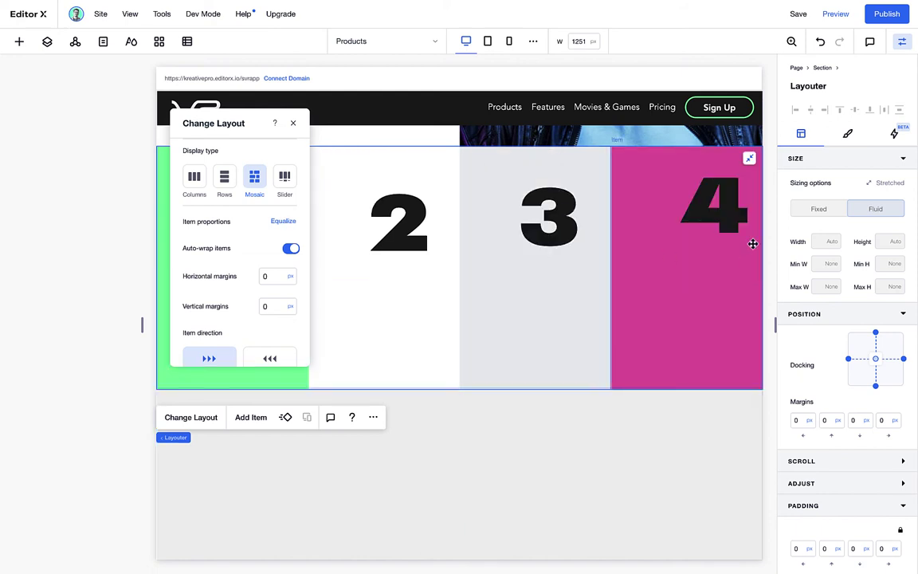
left_click_drag(238, 126, 112, 132)
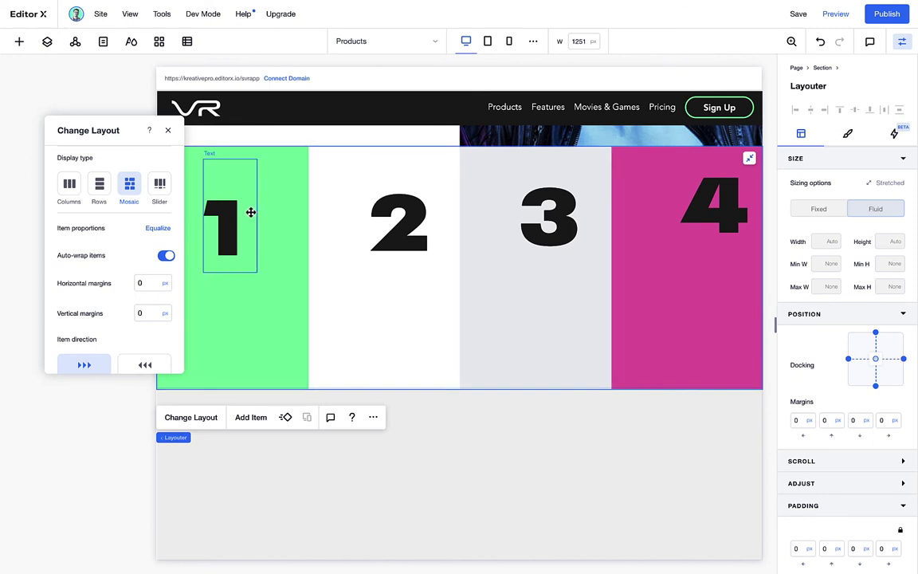
Step: Go through the numbered items' size settings and set the magenta item 4's width to 100%
left_click(291, 229)
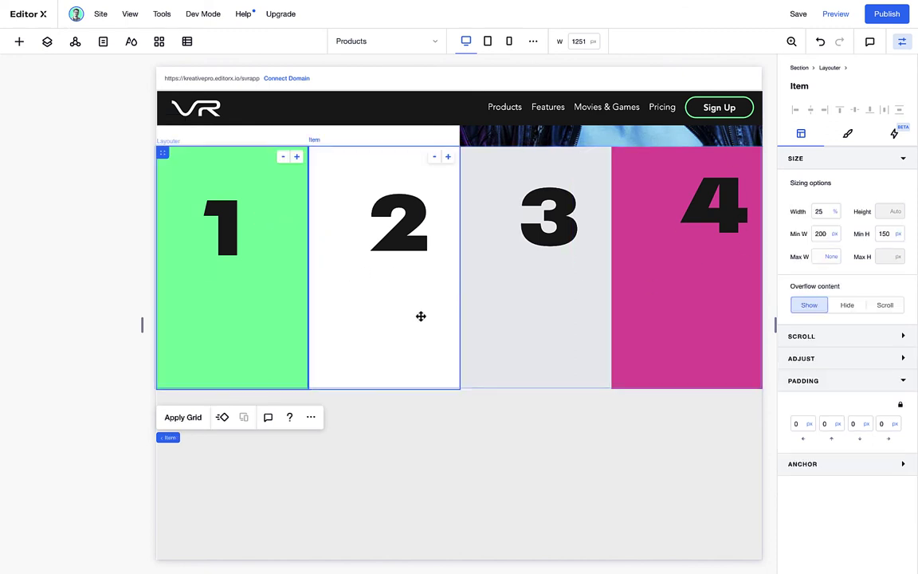
left_click(446, 316)
left_click(542, 315)
left_click(658, 315)
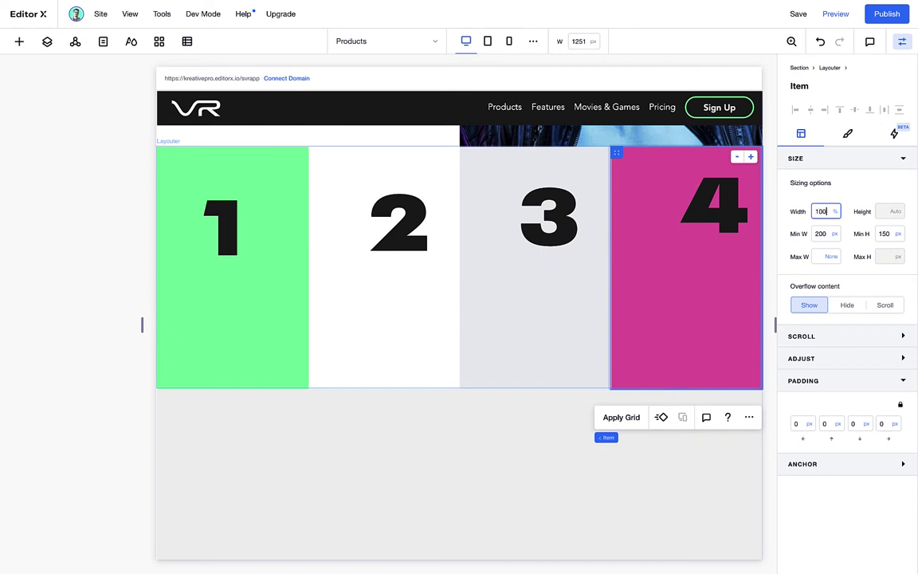
key("Return")
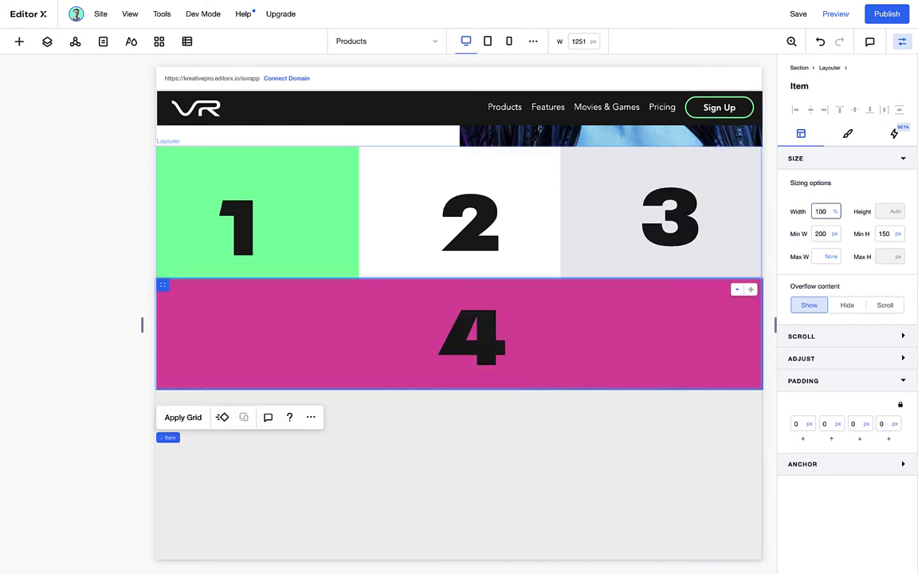
Step: Check the size settings of items 3, 2 and 1 in the layouter
left_click(734, 237)
left_click(538, 248)
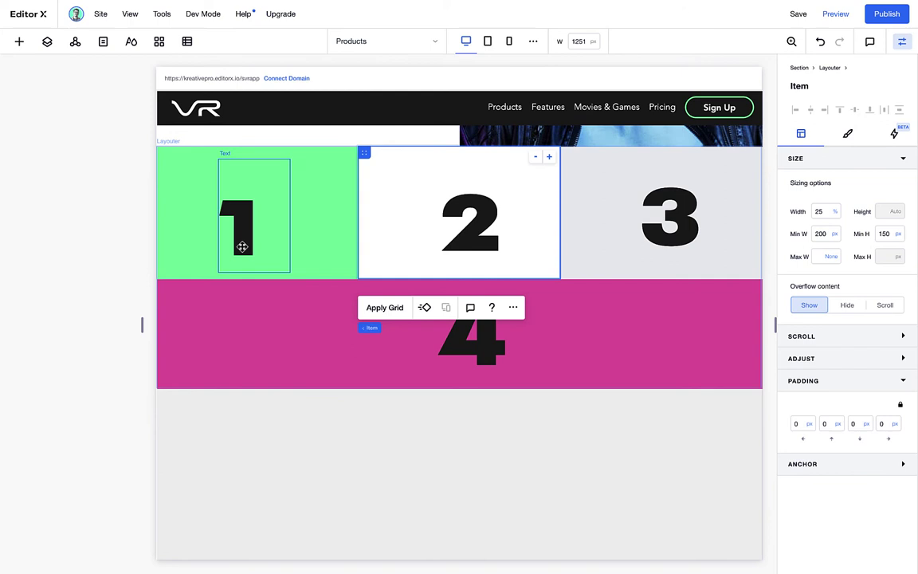
left_click(303, 246)
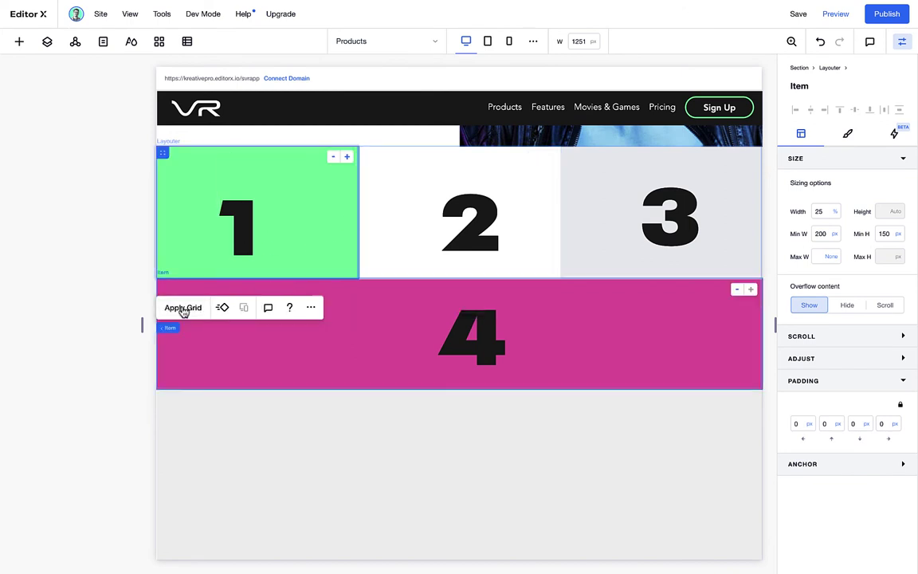
Step: Try the reversed item direction in the mosaic layouter's layout settings and restore the left-to-right order
left_click(182, 307)
left_click(464, 376)
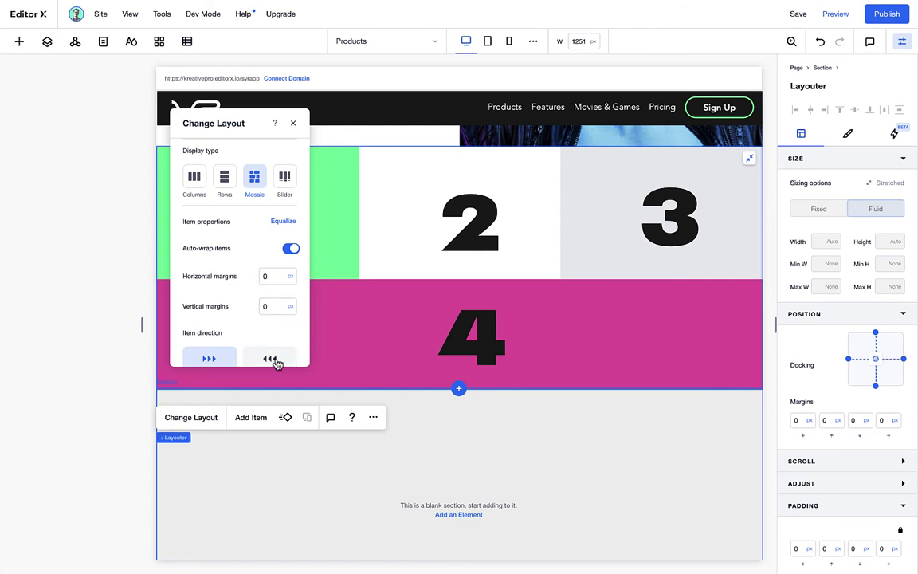
left_click(274, 360)
left_click_drag(252, 120, 233, 140)
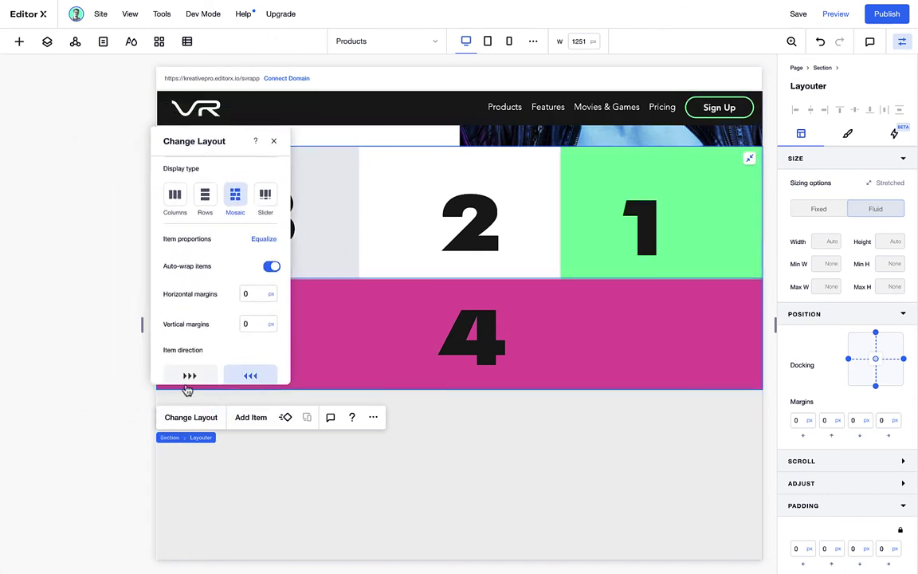
scroll(255, 348, "down", 1)
left_click(190, 356)
left_click(245, 358)
Step: Set both the horizontal and vertical margins between the layouter's items to 15 px
left_click(254, 297)
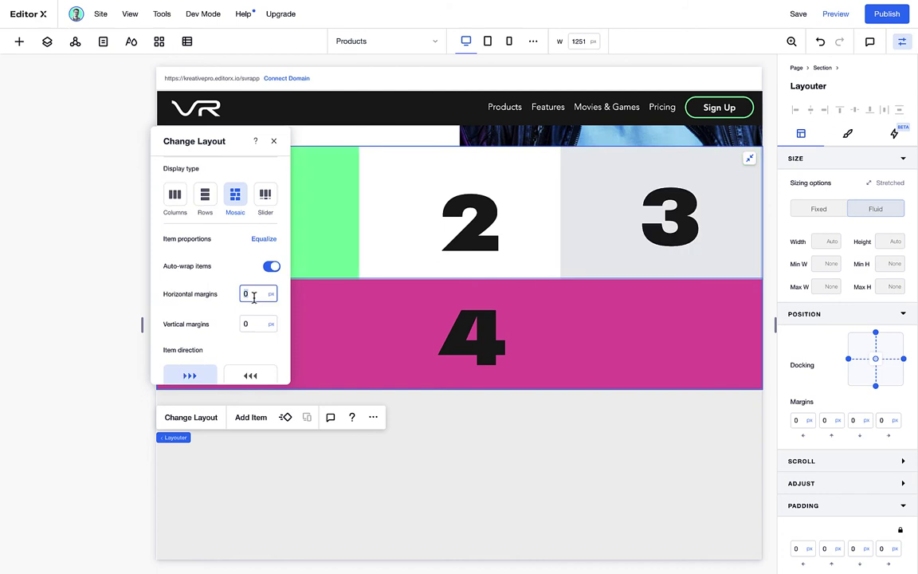
left_click(249, 326)
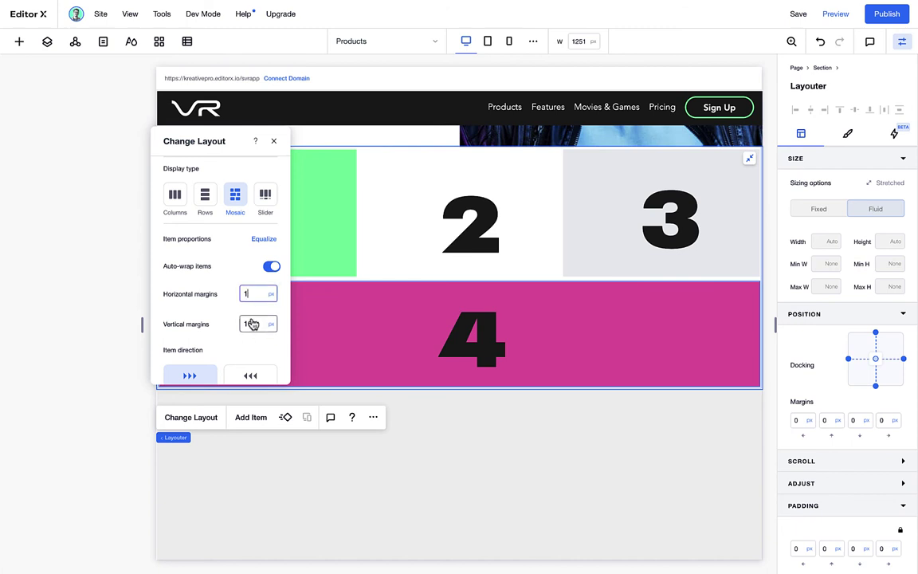
type("5")
left_click(253, 326)
key("Return")
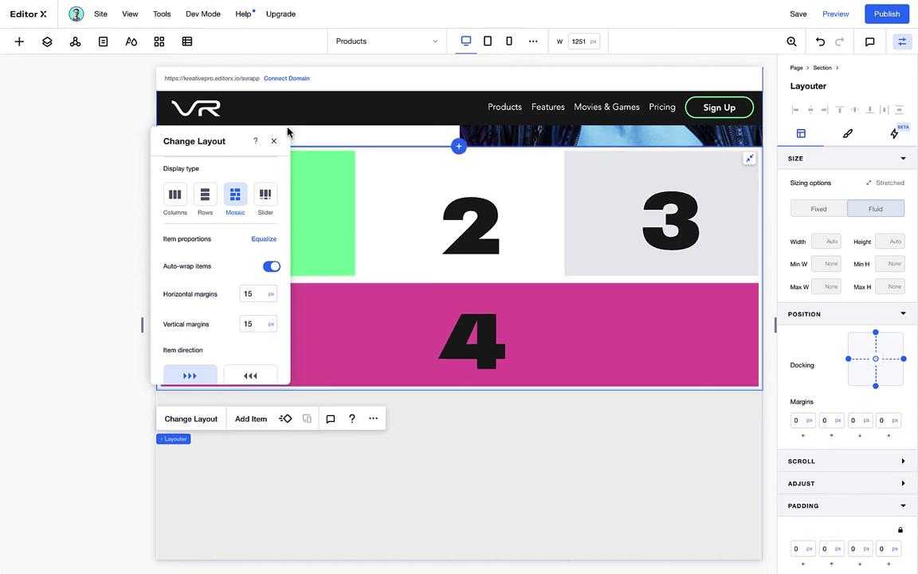
left_click(274, 141)
Step: Apply the Heading 2 style with the H2 tag to the number text in the green item
left_click(295, 247)
left_click(259, 239)
scroll(478, 336, "up", 1)
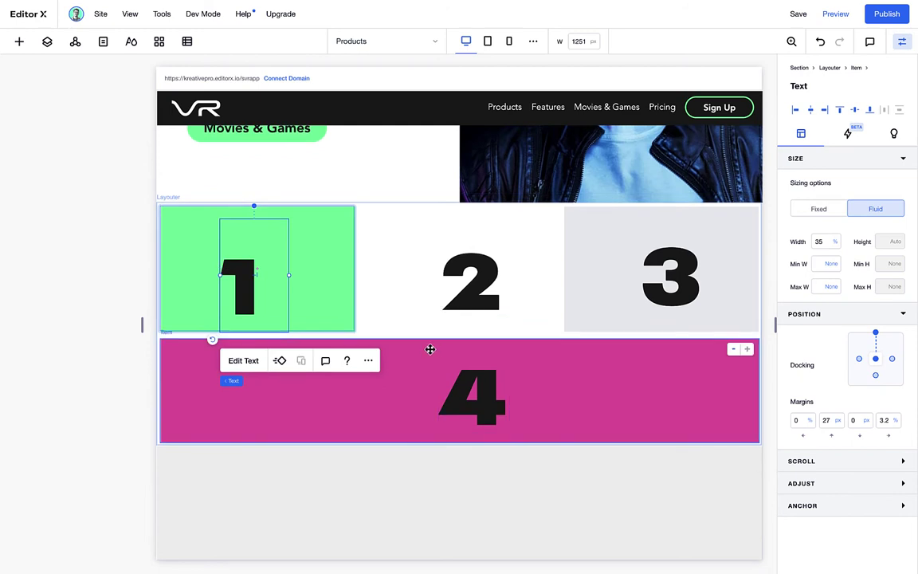
left_click(213, 169)
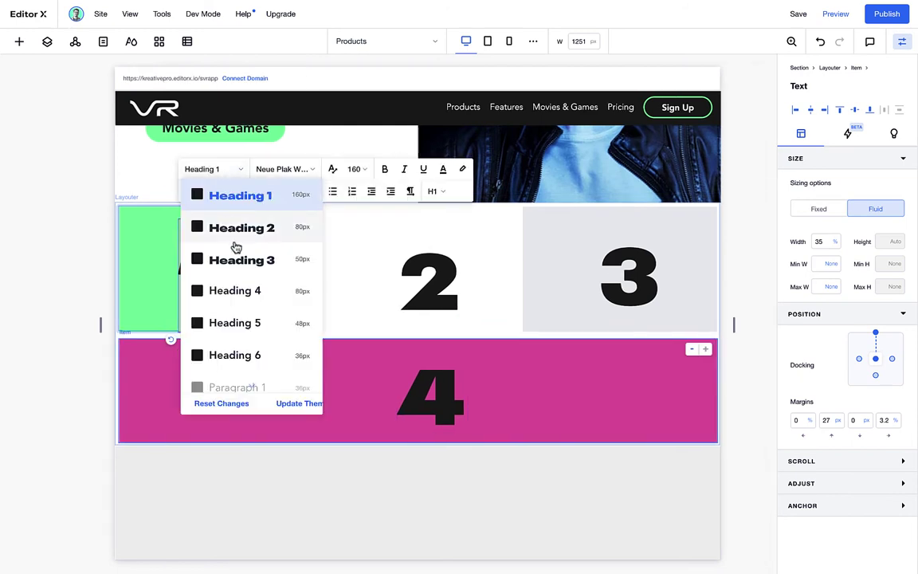
left_click(235, 238)
left_click(433, 192)
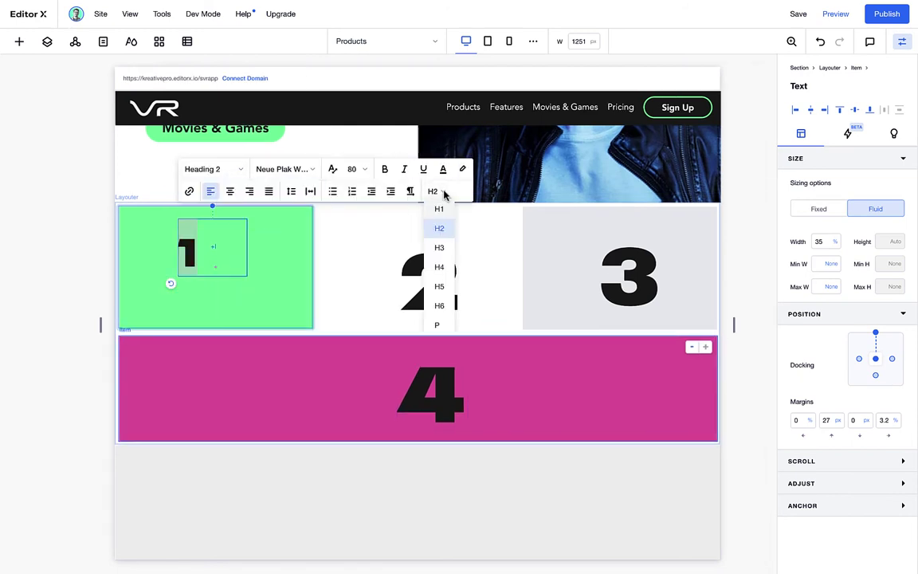
left_click(438, 232)
Step: Replace the green item's number with "VR GAMES & MOVIES", widen its text box to 80%, and apply the Heading 3 style
type("VR")
type("Games")
left_click_drag(247, 274, 401, 248)
type("VR GAMES & MOVIES")
key("ctrl+a")
left_click(170, 404)
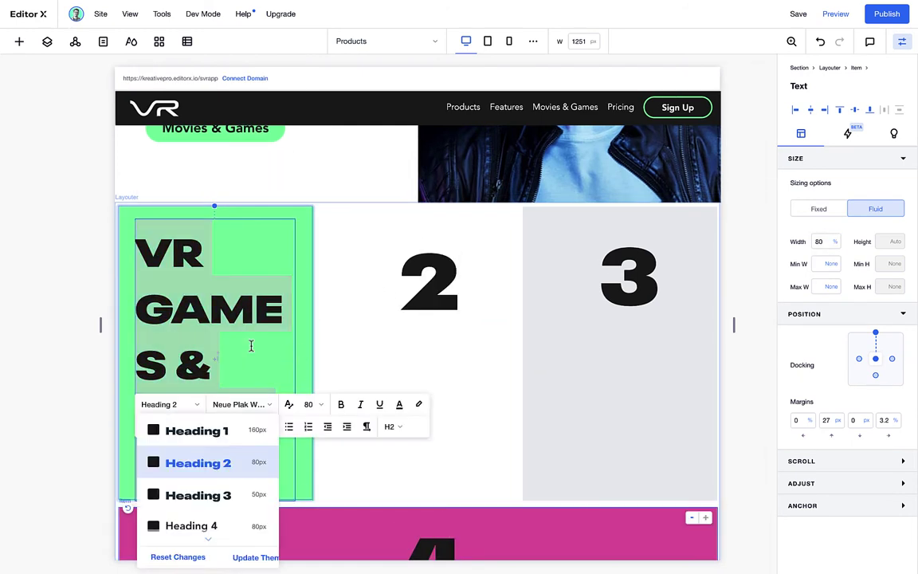
left_click(201, 494)
left_click(266, 196)
left_click(331, 289)
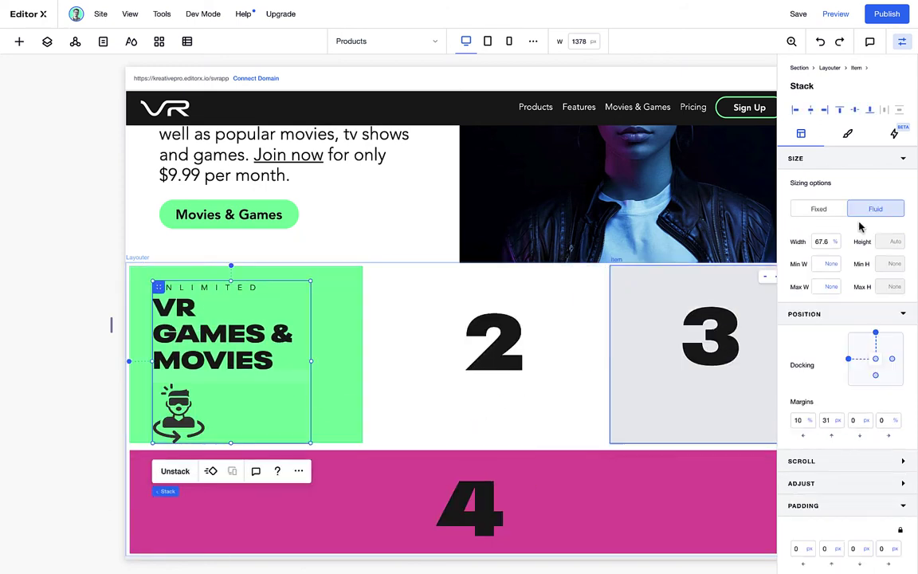
Step: Set the top and left margins of the stack in the green item to 0
left_click(823, 244)
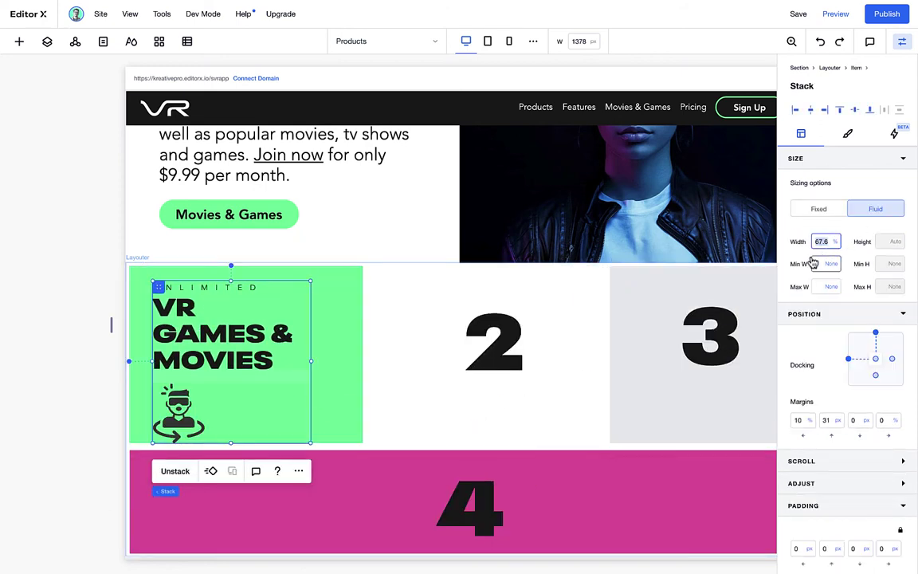
left_click(827, 420)
type("0")
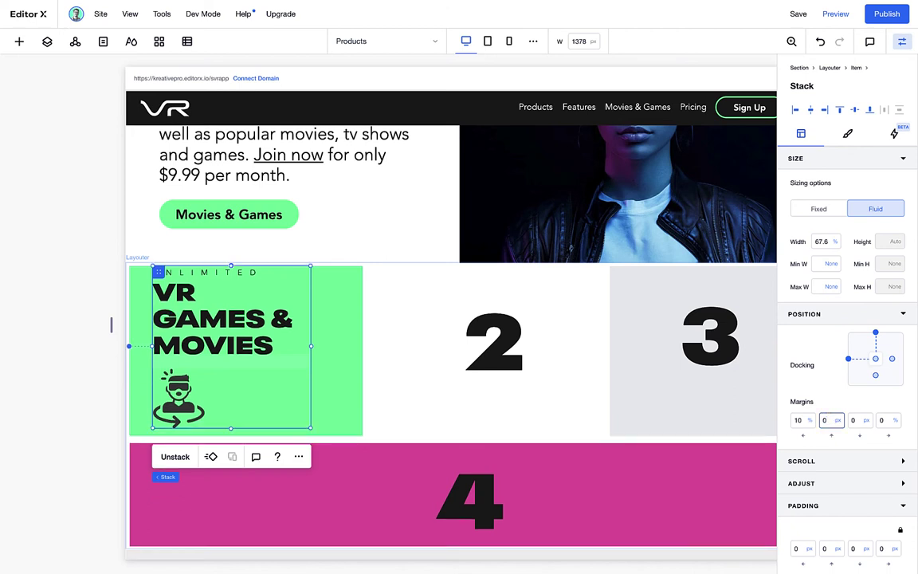
left_click(799, 420)
left_click(807, 422)
left_click(800, 421)
type("0")
Step: Set the green item's minimum height to 250 px
left_click(333, 356)
left_click(883, 234)
type("2")
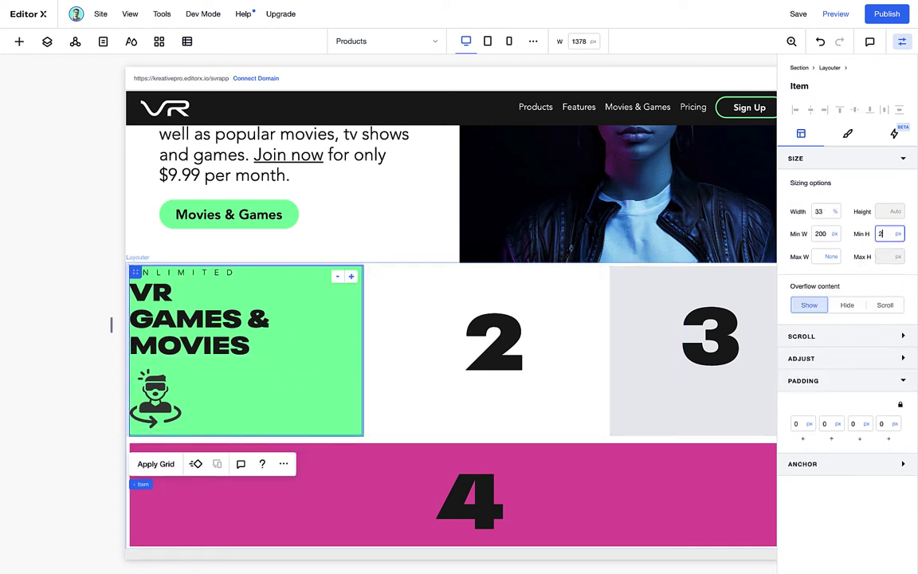
type("50")
key("Return")
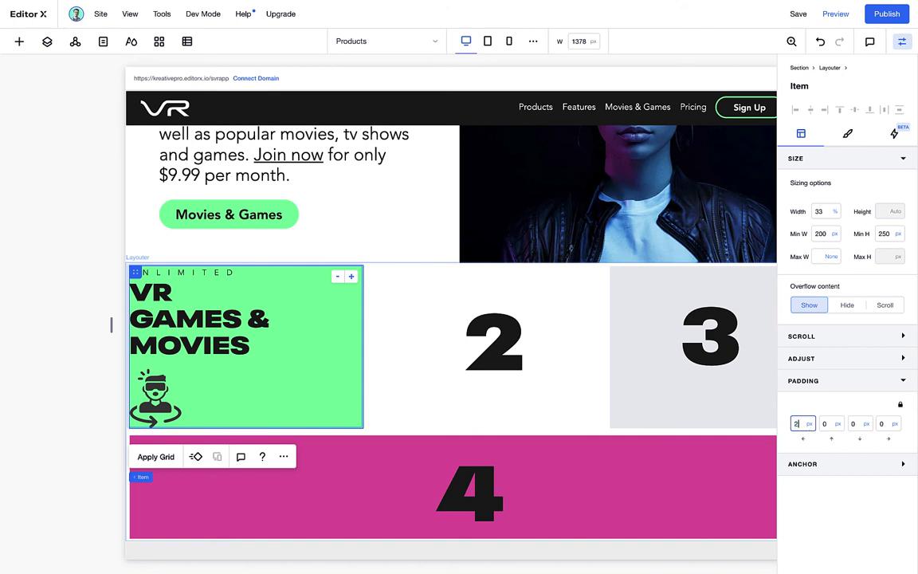
Step: Set the green item's padding to 40 px left, 50 px top, 40 px bottom and 40 px right
type("20")
key("Return")
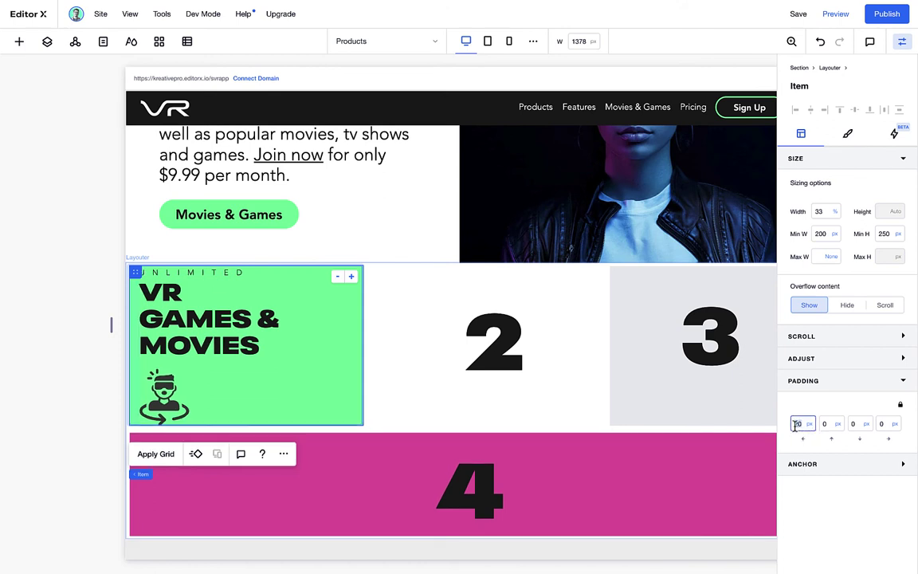
key("Return")
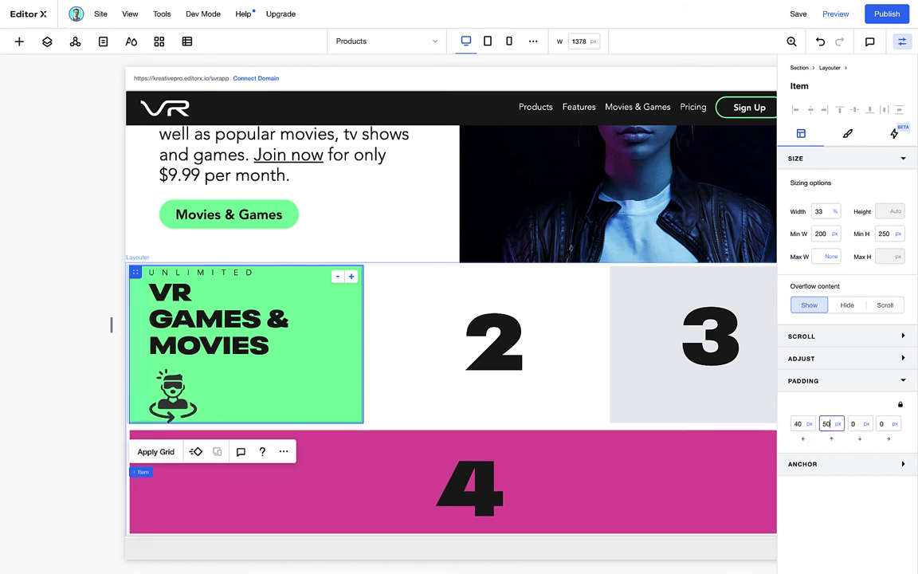
type("50")
key("Return")
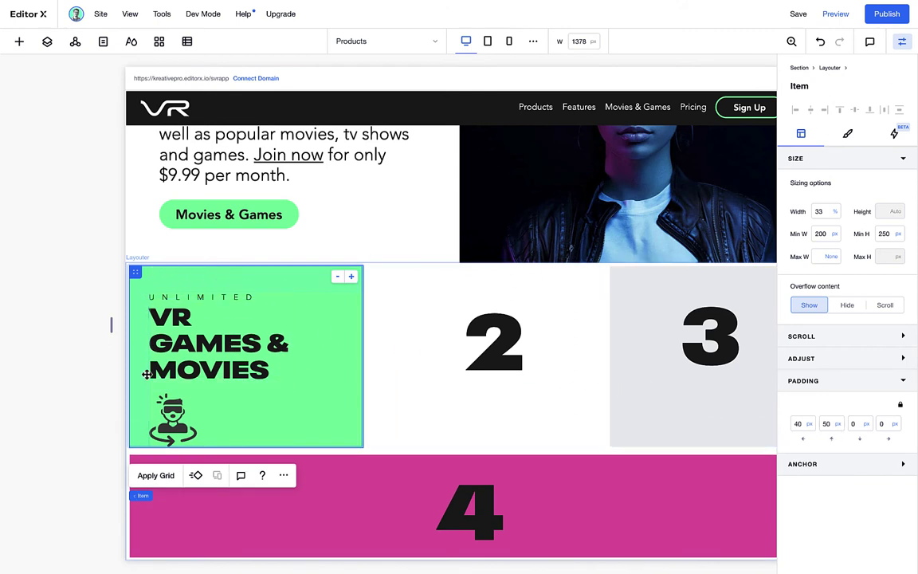
left_click(855, 423)
key("Return")
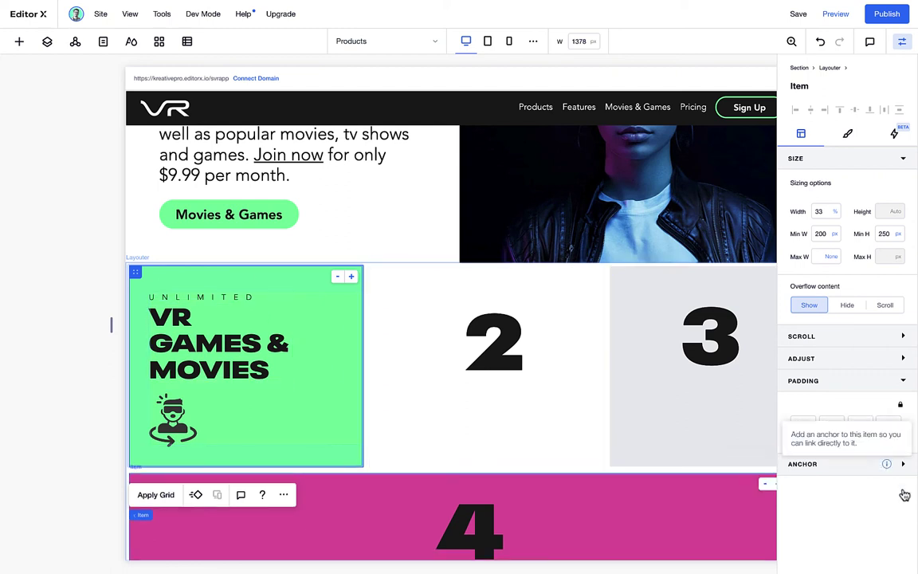
left_click(883, 424)
type("40")
key("Return")
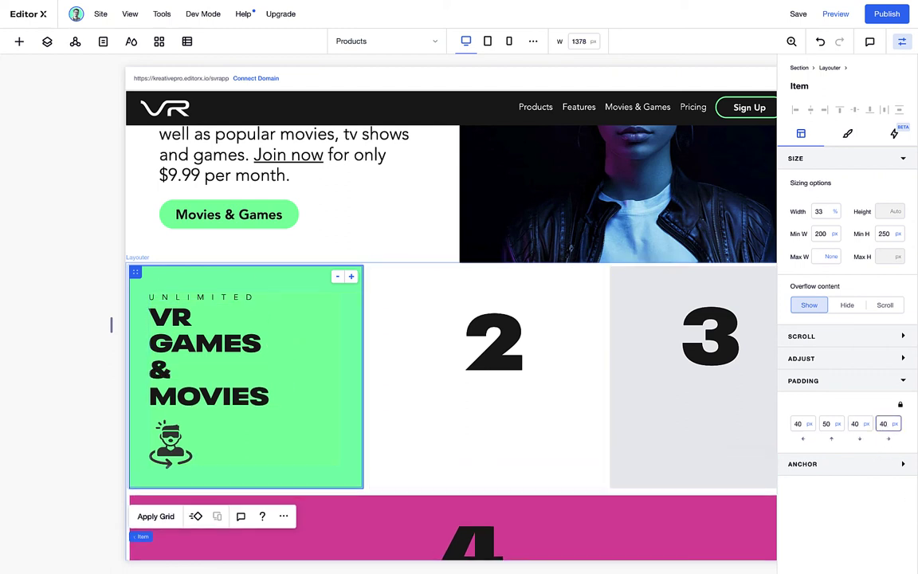
Step: Set the width of the stack inside the green item to 100%
left_click(227, 349)
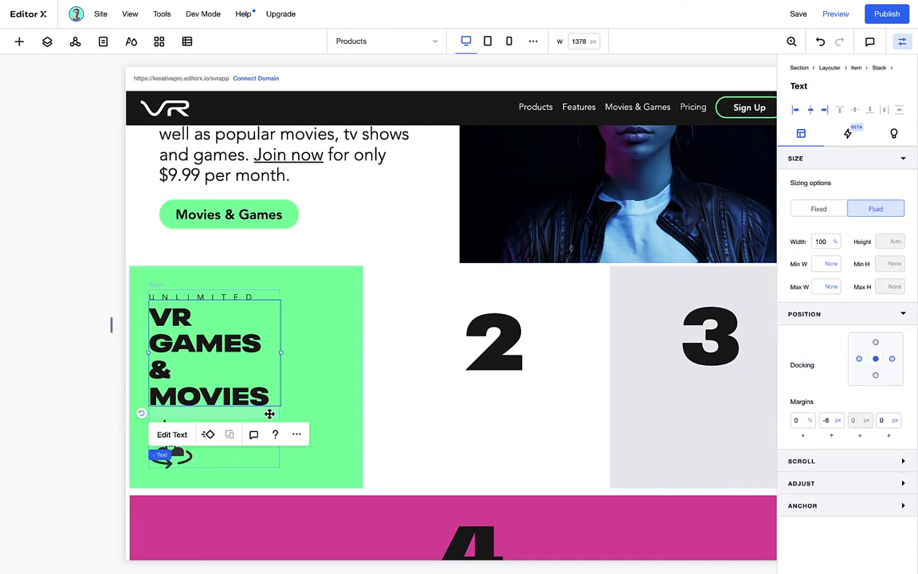
left_click(269, 413)
left_click(825, 240)
type("1")
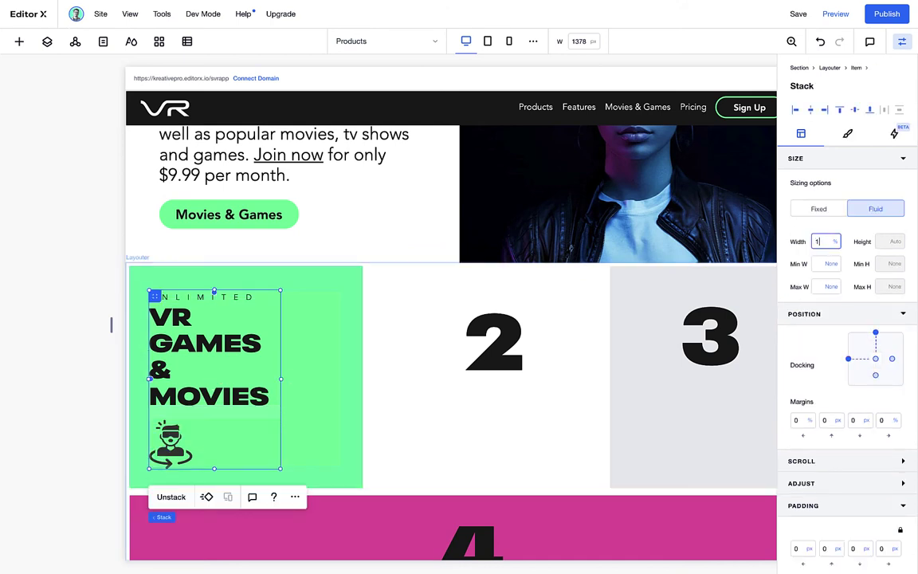
key("Return")
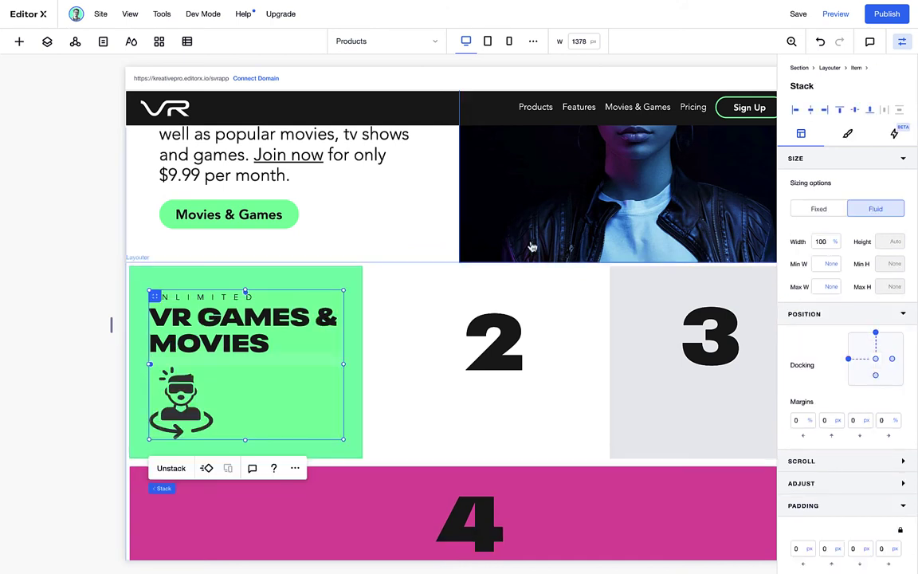
Step: Duplicate the green item's stack, place the copy in the grey item, and delete the number 3
left_click(250, 319)
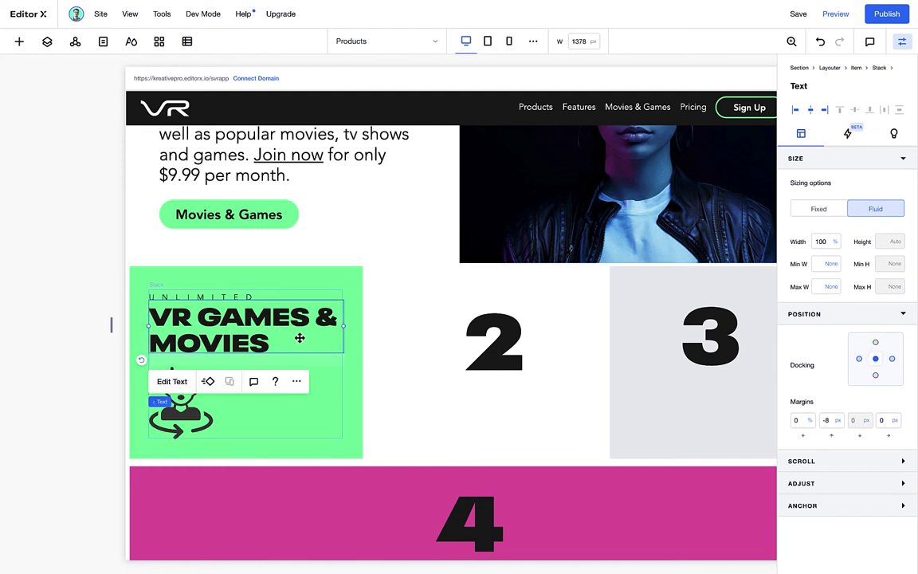
key("ctrl+d")
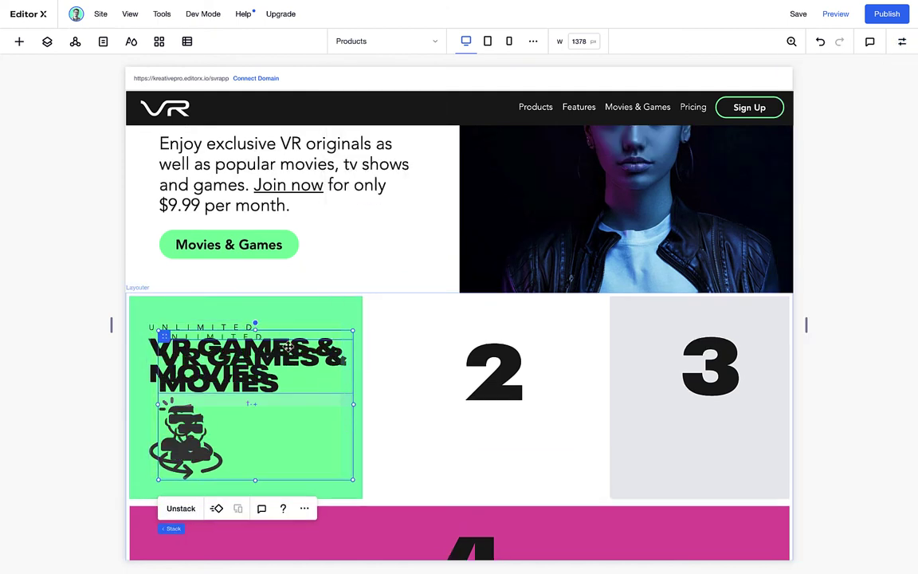
left_click_drag(164, 338, 650, 326)
left_click(710, 367)
key("Delete")
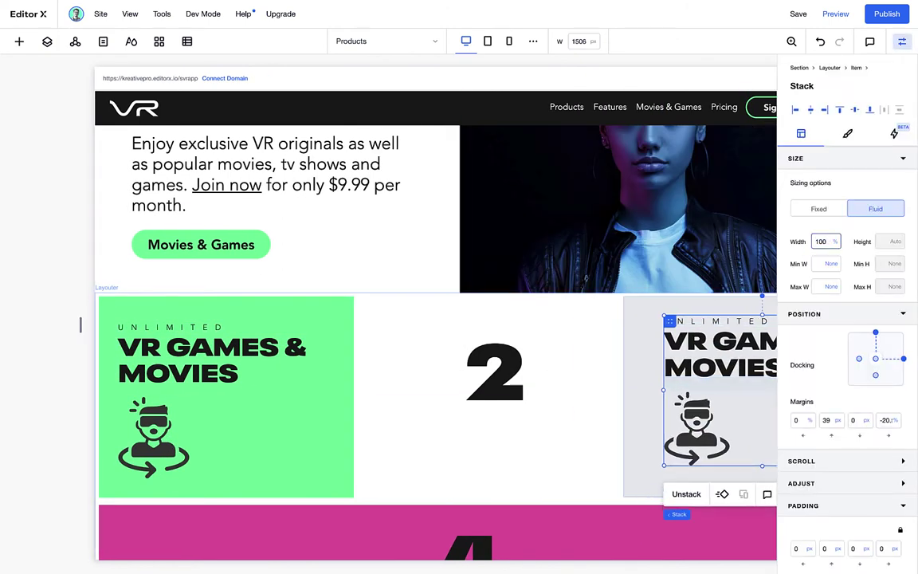
Step: Align the copied stack to the horizontal centre and top of the grey item, and hide the inspector
left_click(811, 110)
left_click(840, 110)
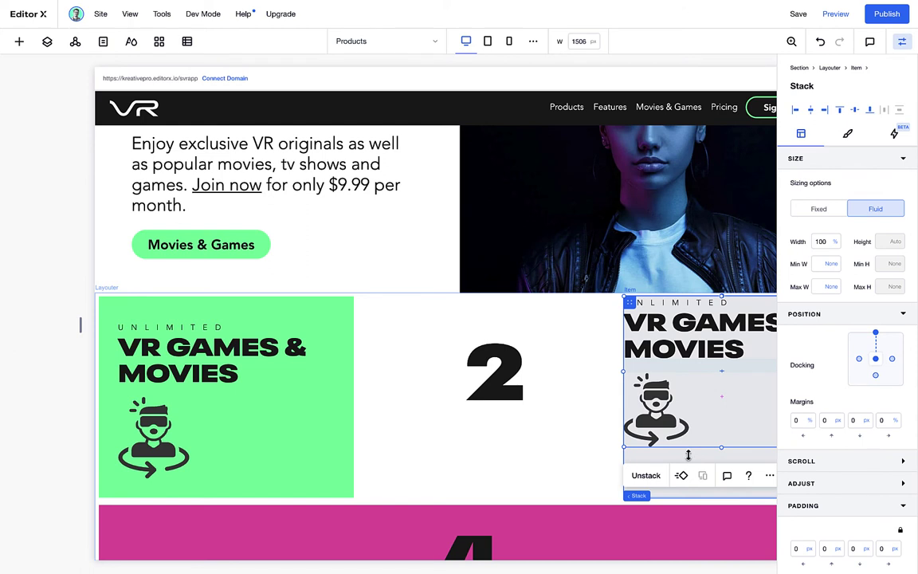
left_click(901, 41)
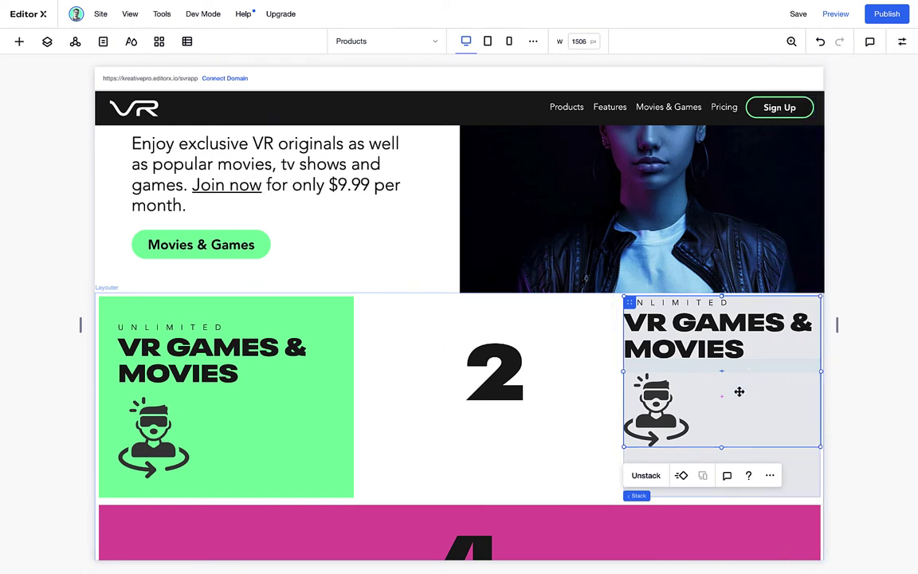
Step: Try different width proportions for the white and grey items in the layouter's upper row
left_click(600, 464)
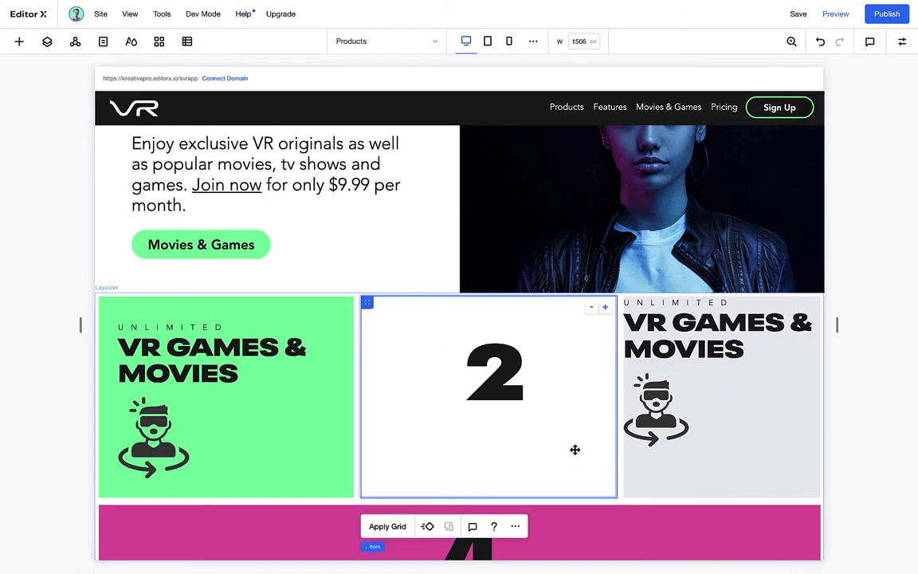
scroll(575, 449, "down", 1)
left_click(691, 425)
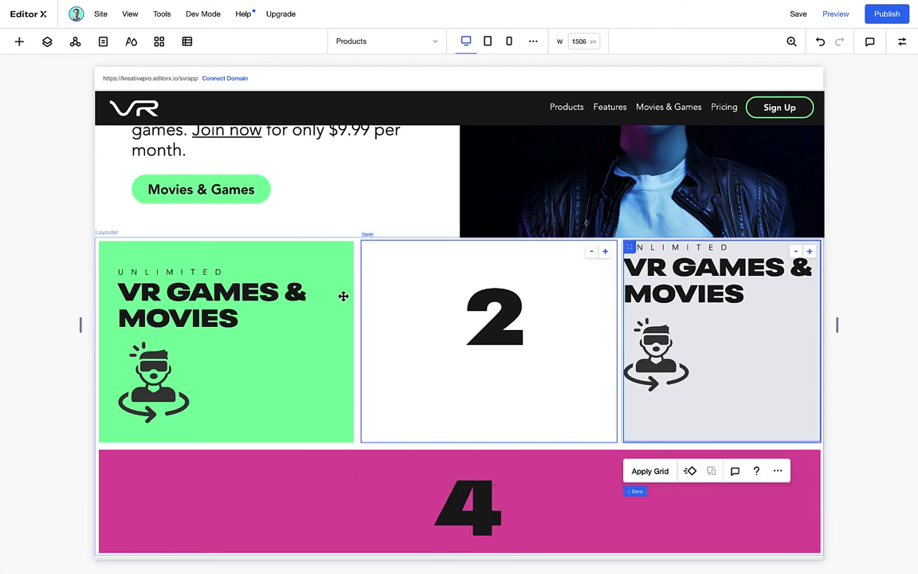
left_click(397, 377)
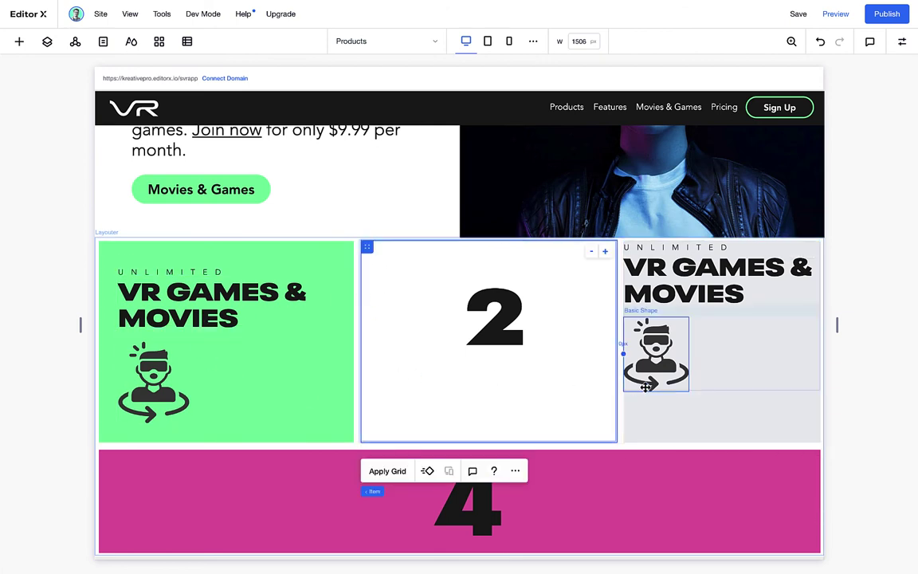
left_click(675, 405)
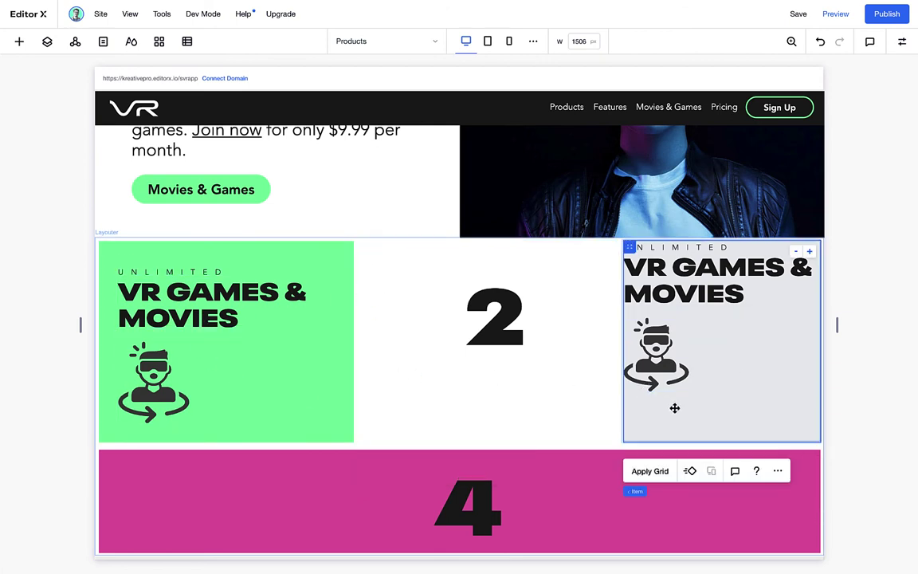
left_click(809, 254)
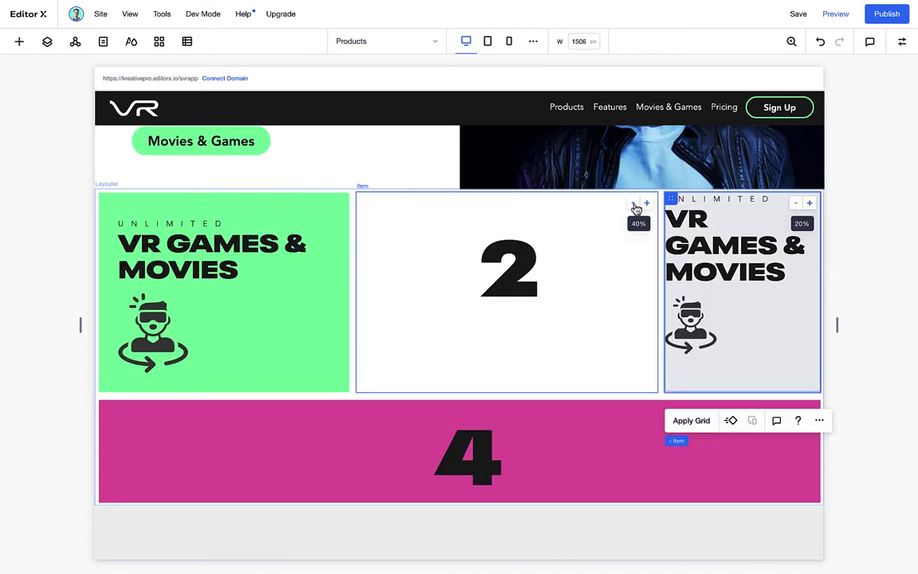
left_click(635, 206)
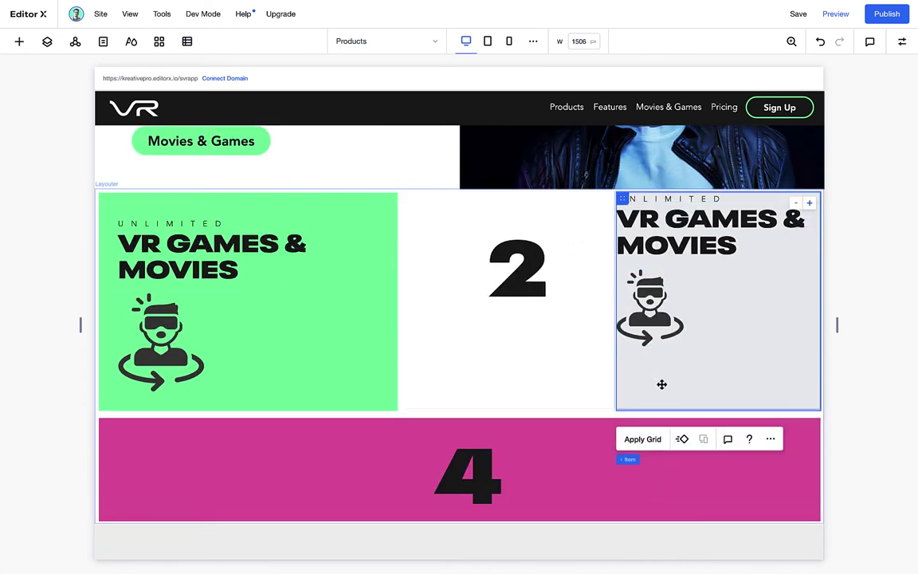
Step: Select the layouter in the page's layer structure and equalize its item proportions
left_click(356, 375)
scroll(356, 374, "down", 1)
left_click(47, 41)
left_click(36, 234)
scroll(409, 435, "down", 3)
left_click(409, 433)
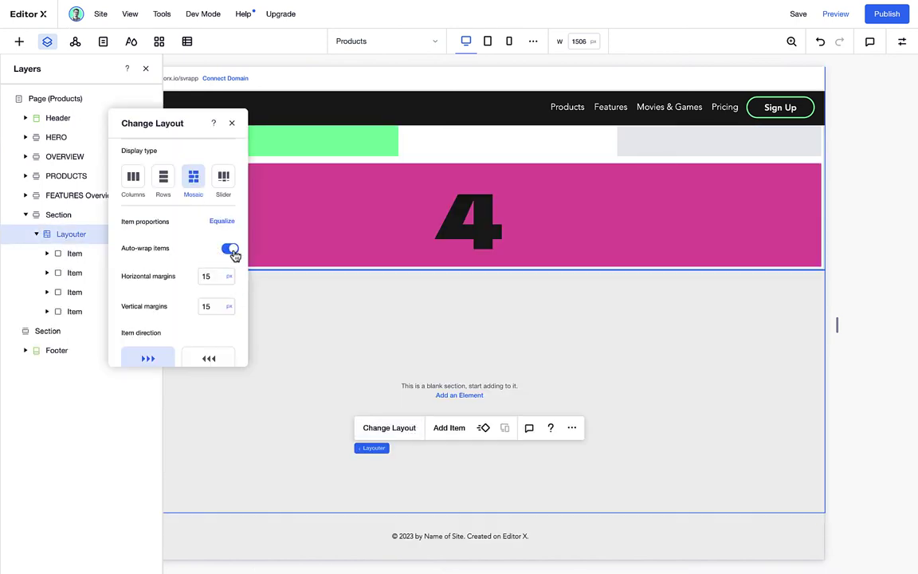
scroll(568, 309, "up", 4)
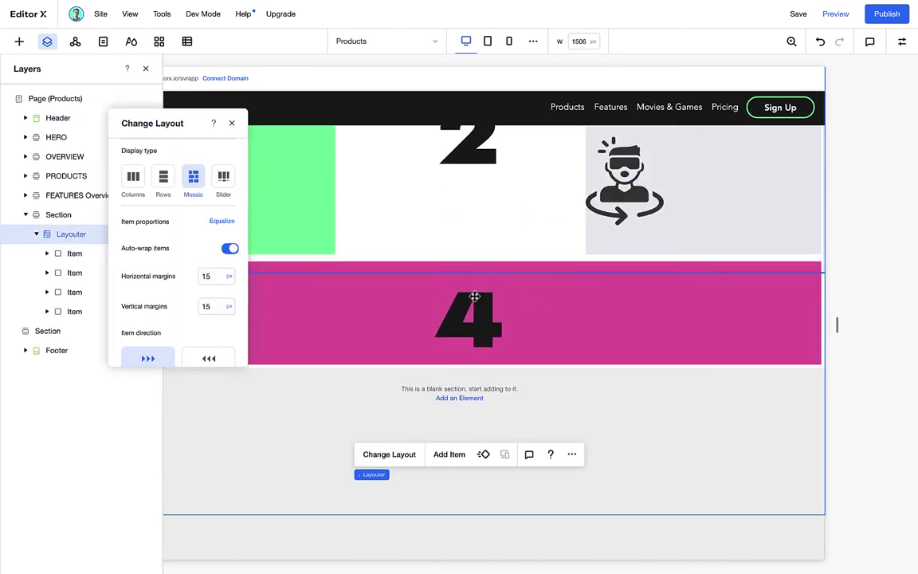
Step: Set the grey item's padding to 40 px on all sides, and open the green item's top padding for editing
scroll(467, 300, "up", 2)
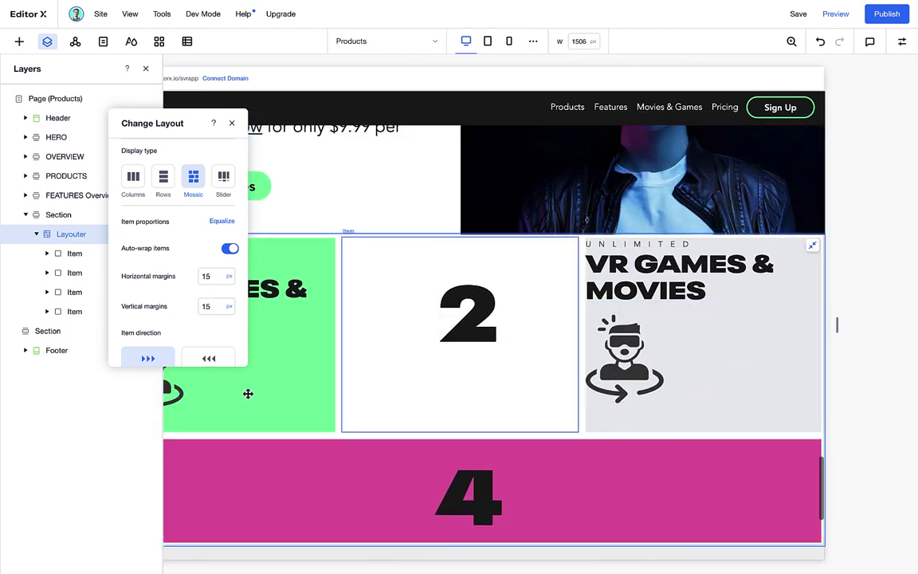
left_click(723, 349)
left_click(902, 41)
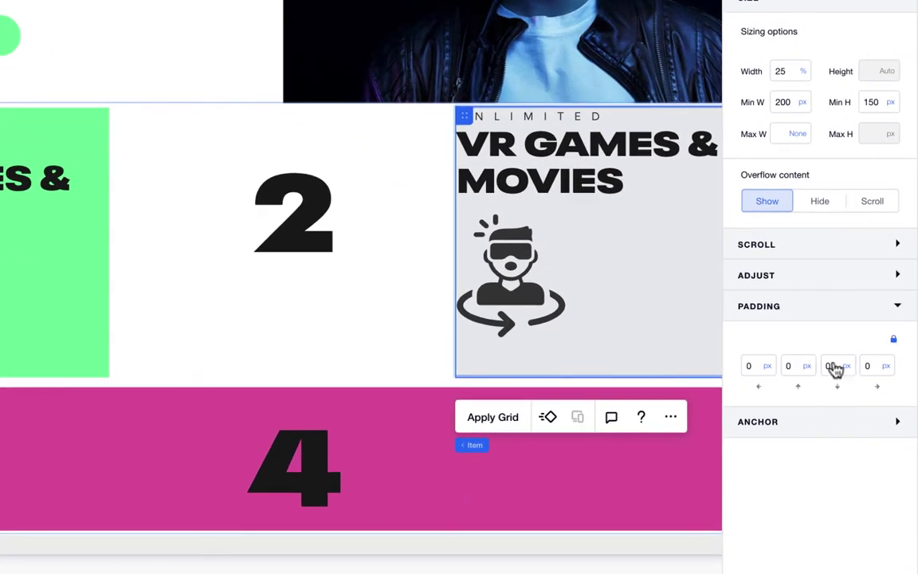
left_click(796, 423)
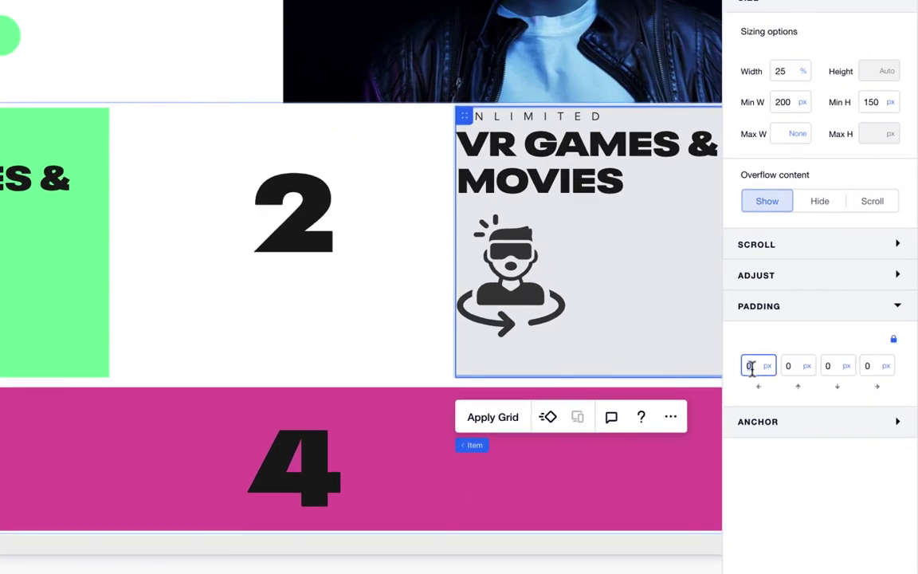
type("40")
key("Return")
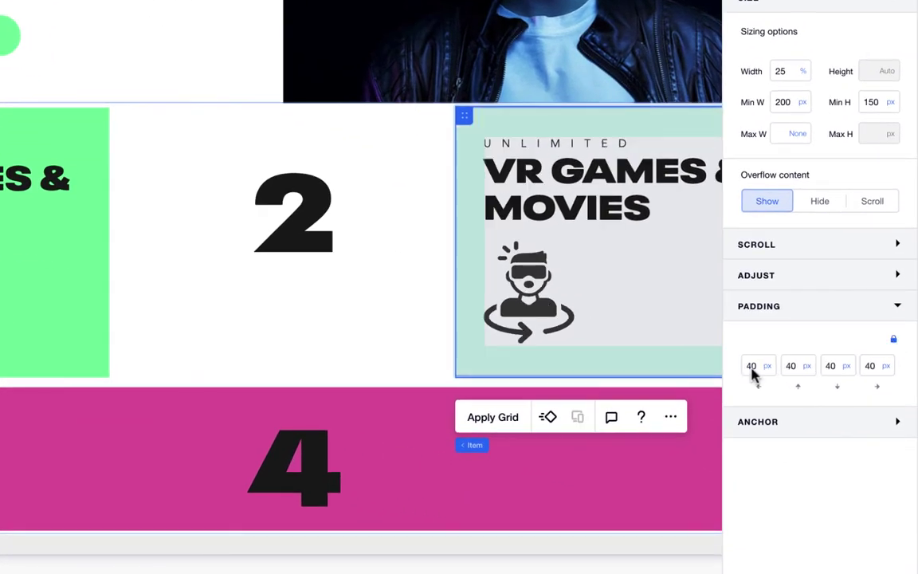
left_click(64, 360)
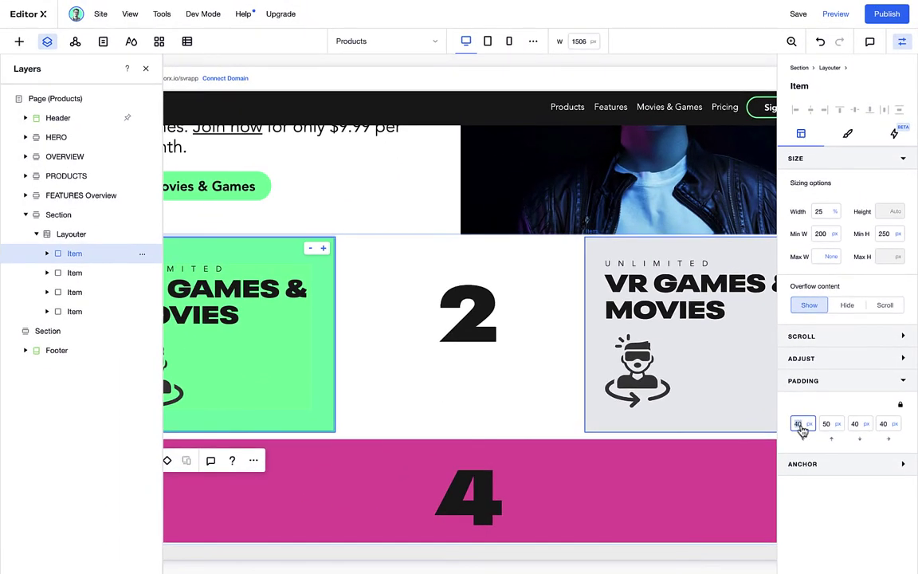
left_click(826, 431)
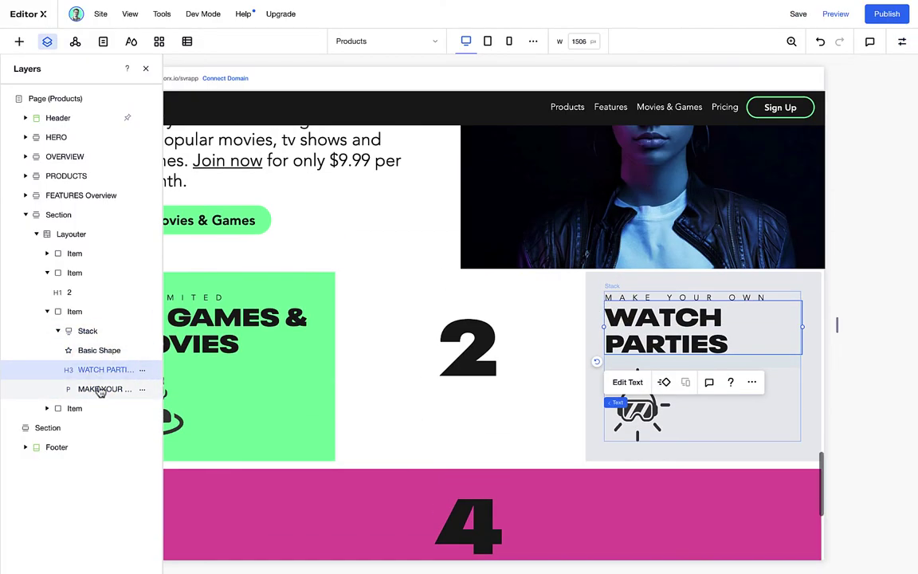
Step: Move the headset icon above the WATCH PARTIES text in the grey item's stack, with its top margin at 0 px
left_click(104, 388)
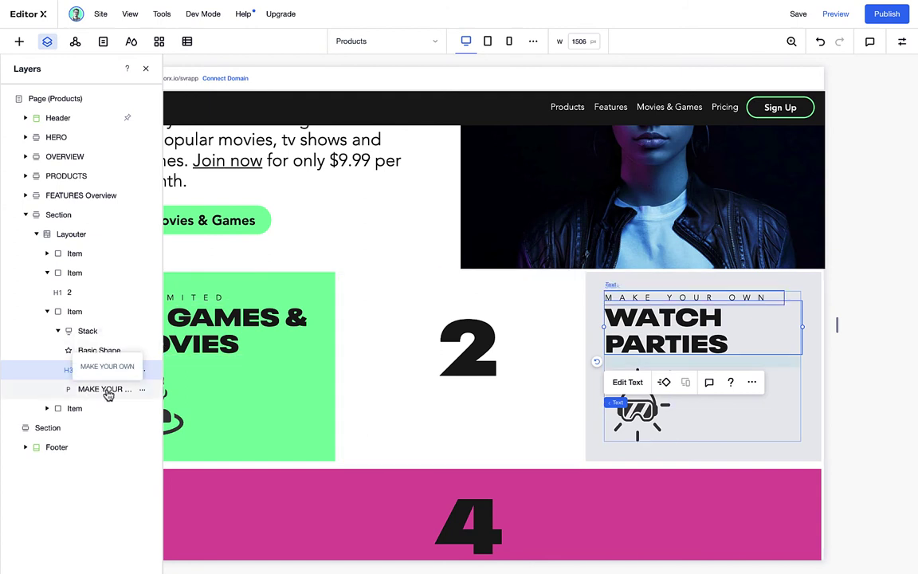
left_click(664, 401)
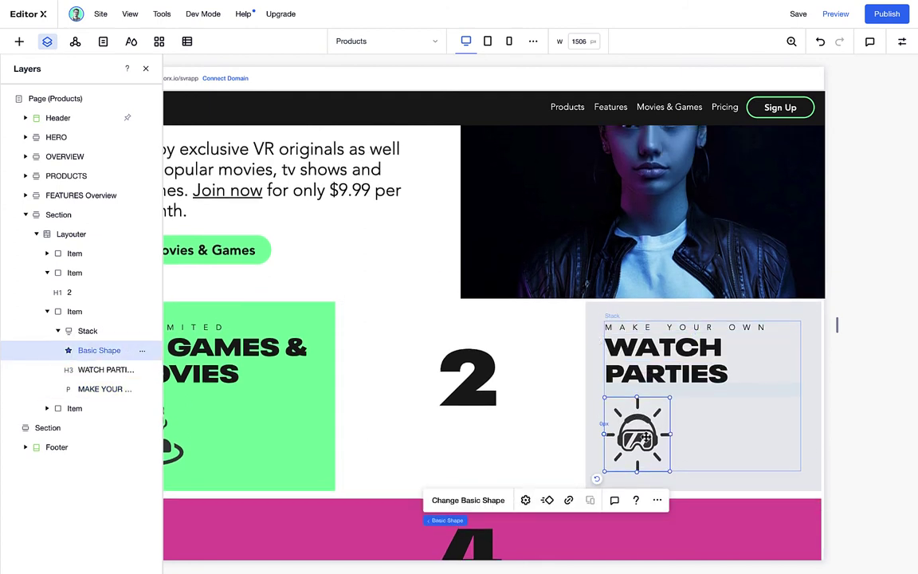
left_click_drag(646, 435, 647, 325)
left_click(901, 40)
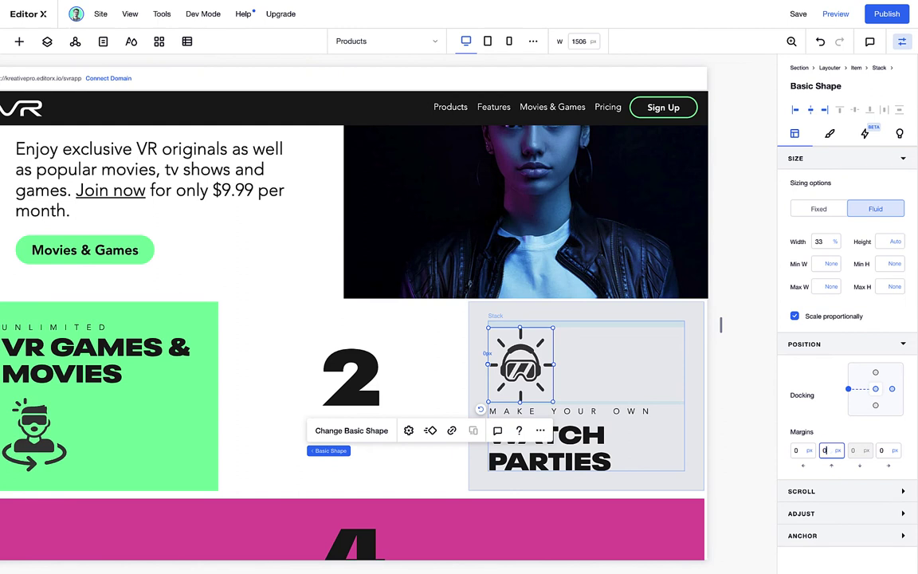
left_click(592, 404)
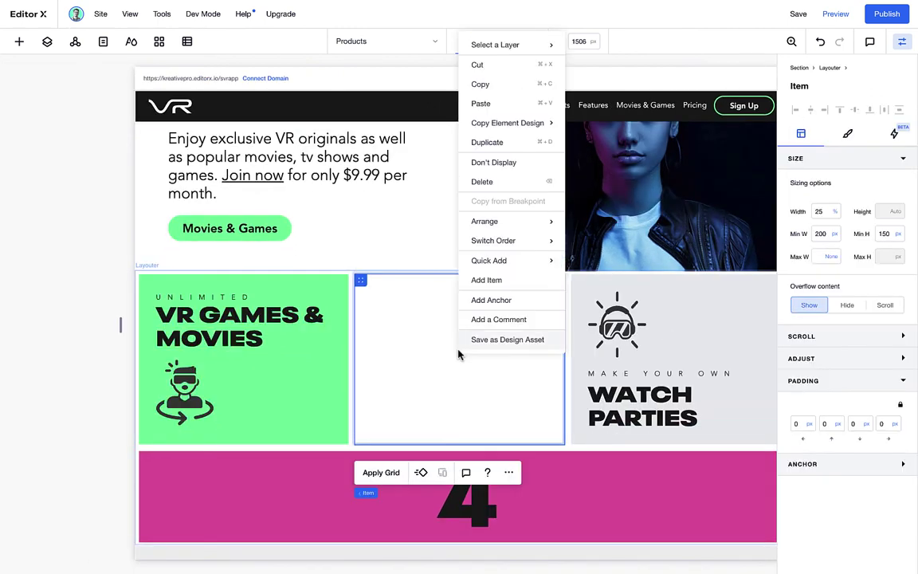
Step: Add an image to the empty middle item of the layouter and replace it with photo-01.jpg from the site files
mouse_move(489, 260)
left_click(586, 299)
left_click(627, 433)
left_click(388, 471)
left_click(77, 183)
left_click(656, 122)
left_click(634, 237)
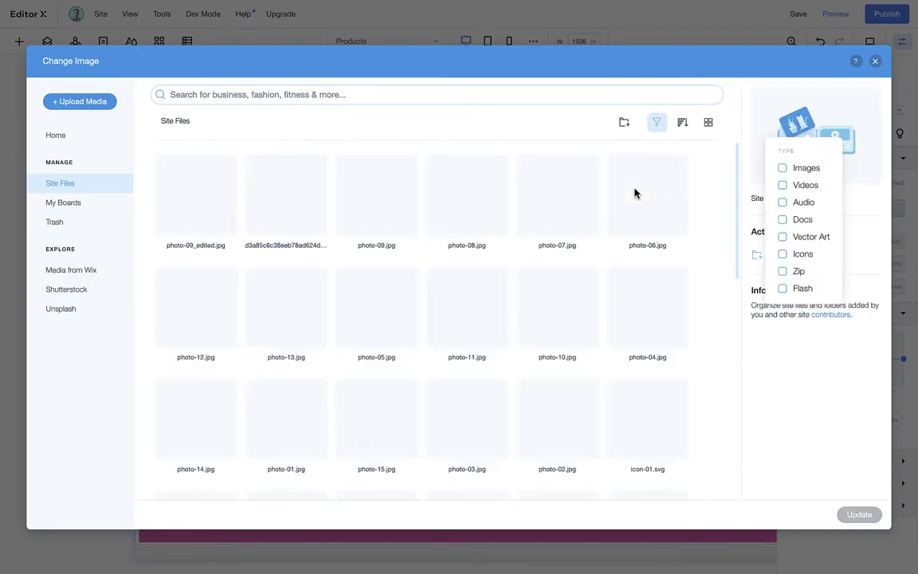
double_click(286, 418)
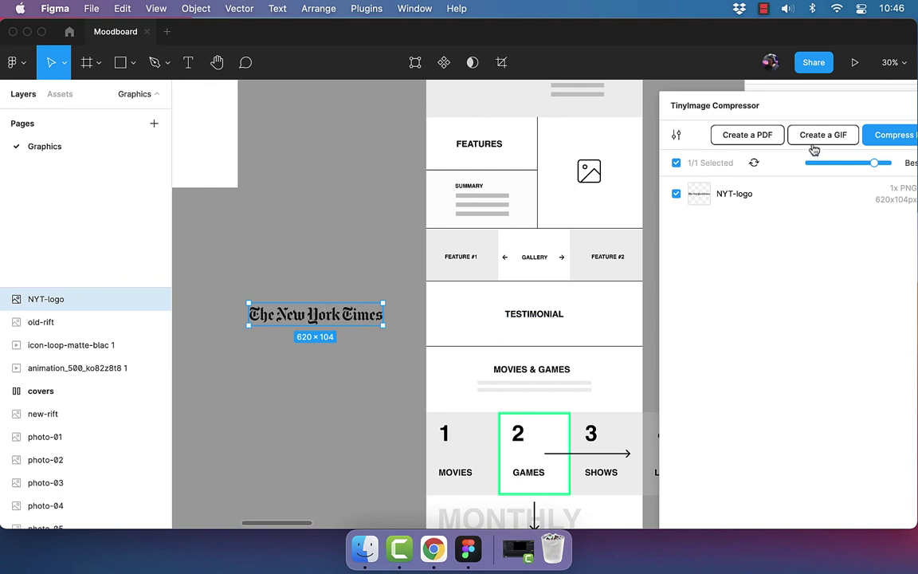
Step: Switch to Figma and save the NYT-logo image as NYT-logo.png through TinyImage Compressor
left_click(625, 101)
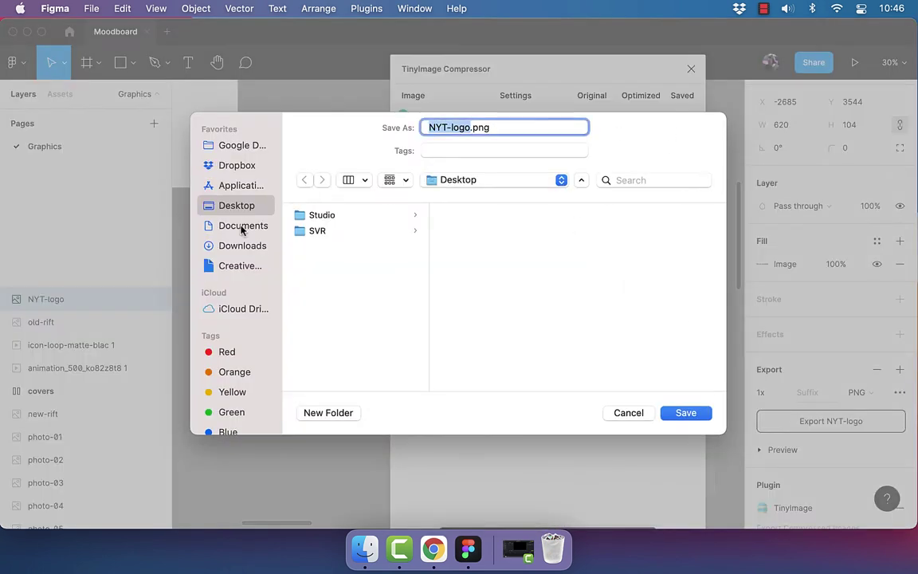
key("Return")
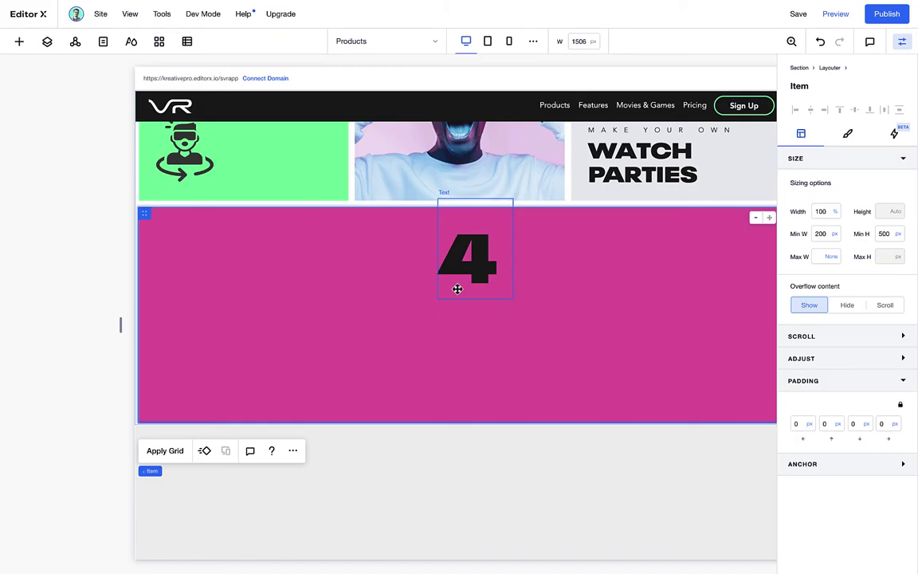
Step: Delete the number 4 from the pink item and set the item's minimum height to 600 px
key("Delete")
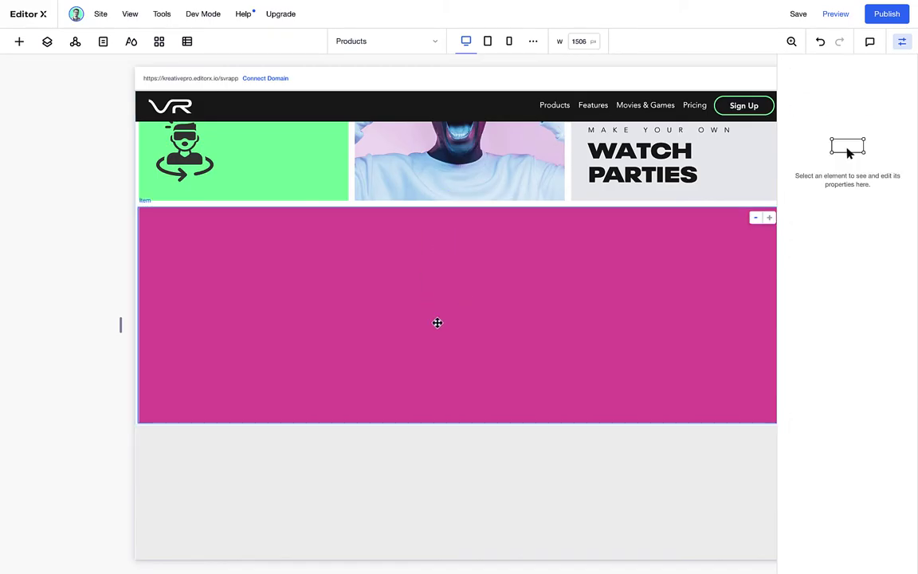
left_click(555, 333)
double_click(882, 233)
type("600")
key("Return")
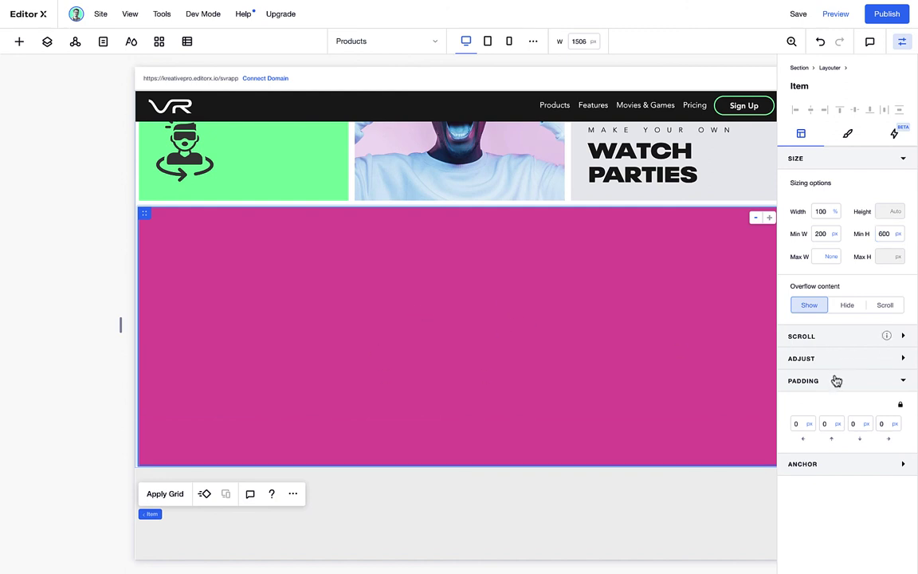
Step: Change the pink item's background fill to white #FFFFFF and hide the inspector
left_click(846, 134)
left_click(827, 202)
left_click(825, 258)
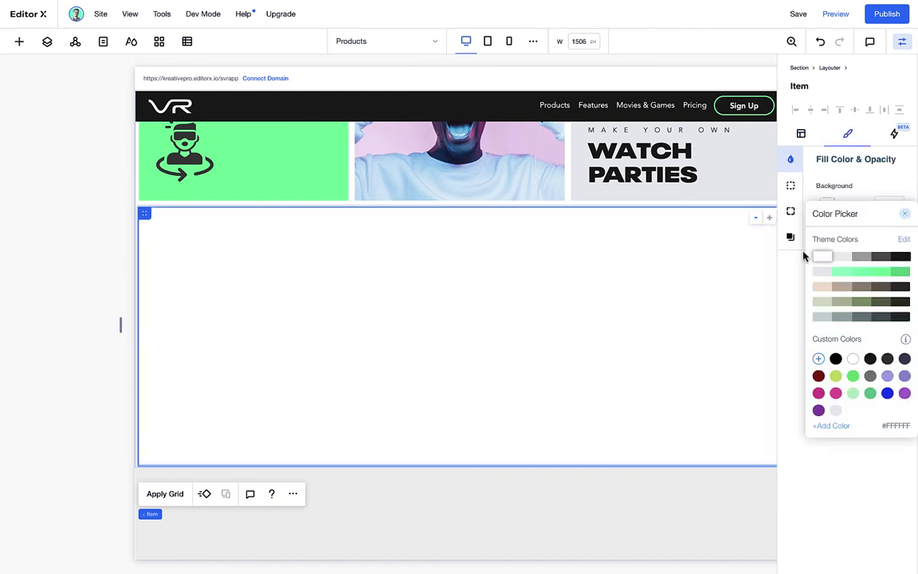
left_click(902, 42)
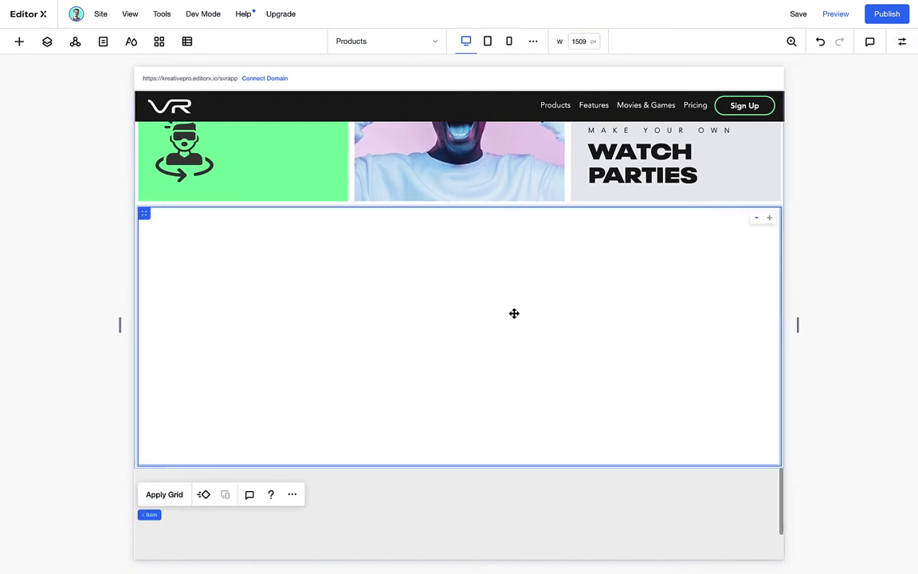
Step: Quick-add a basic shape inside the full-width white item at the bottom of the layouter
right_click(474, 326)
mouse_move(542, 246)
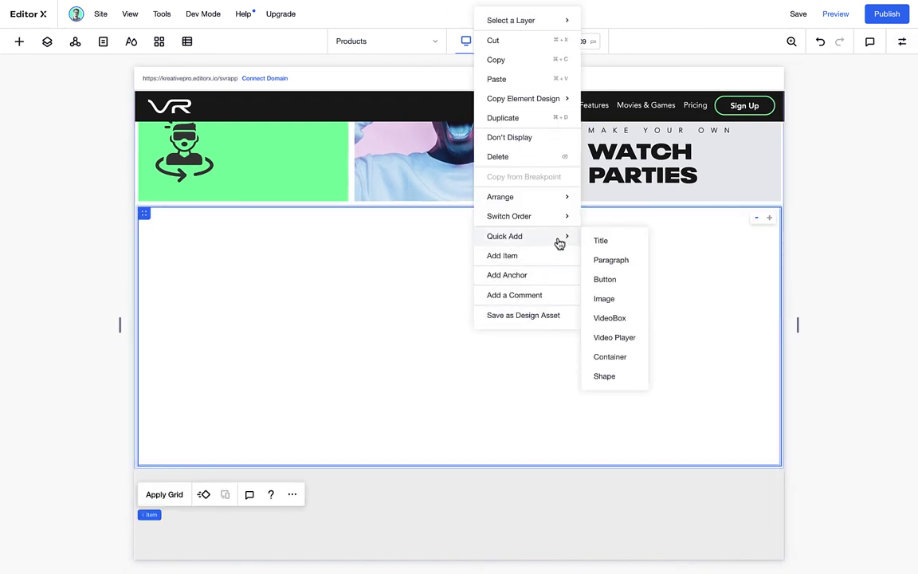
left_click(604, 375)
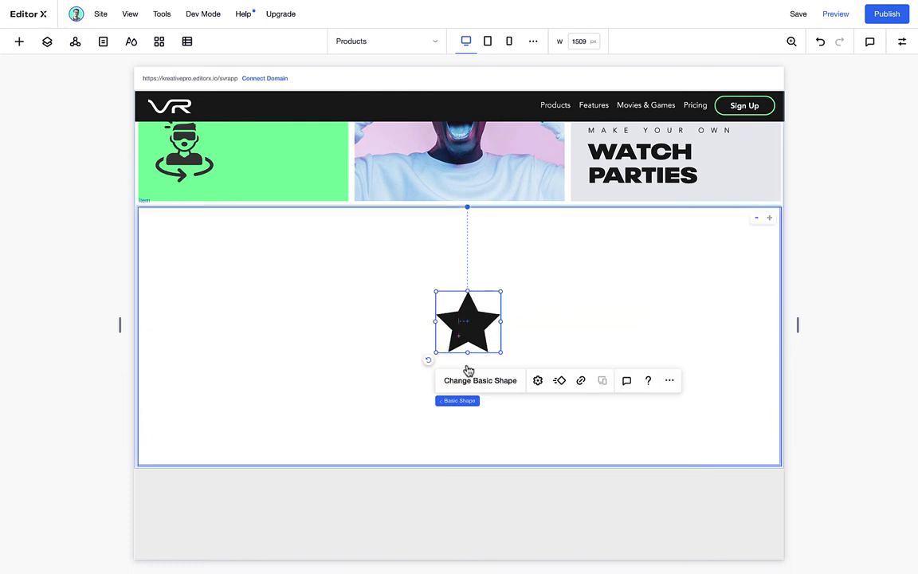
Step: Replace the star with the solid black Quote graphic, found by searching Wix vector art for "quote"
left_click(472, 381)
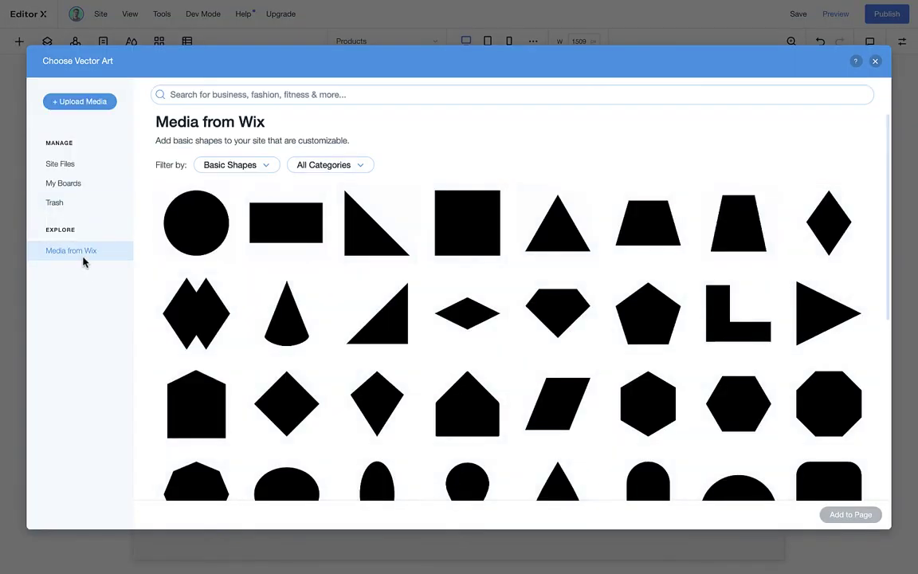
left_click(272, 101)
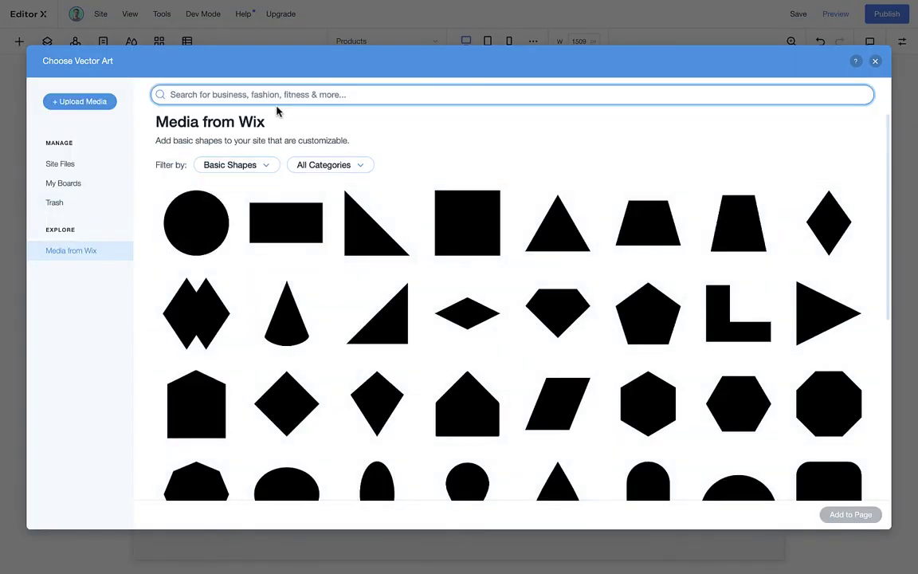
type("qu")
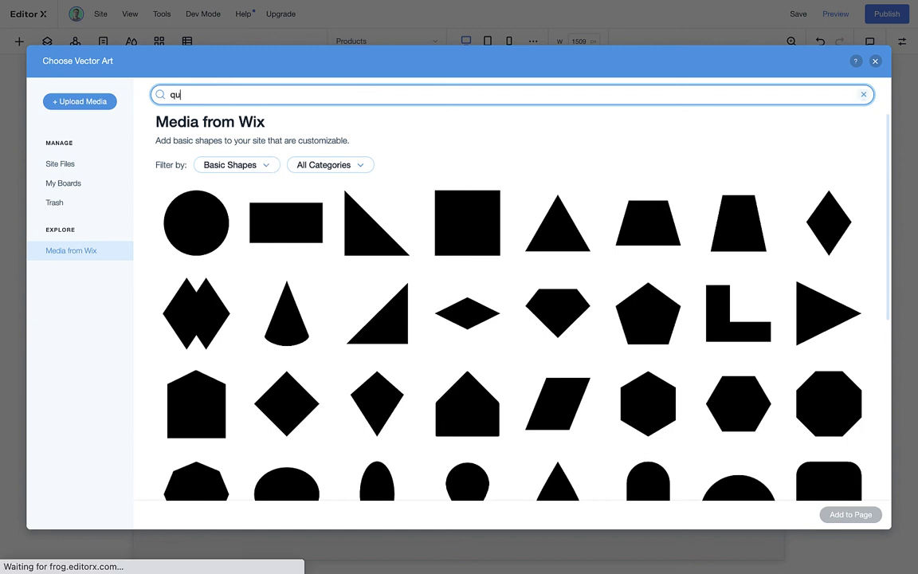
type("ote")
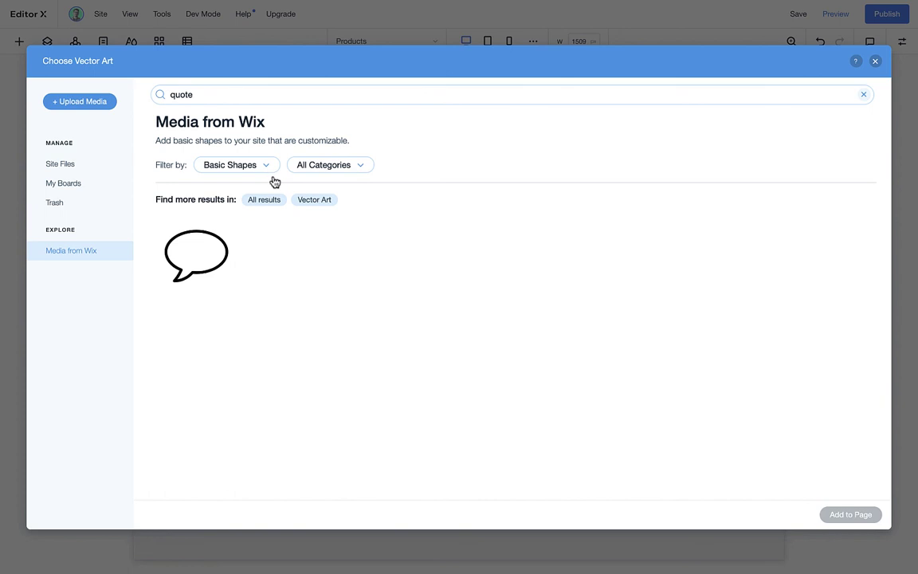
left_click(260, 177)
left_click(225, 207)
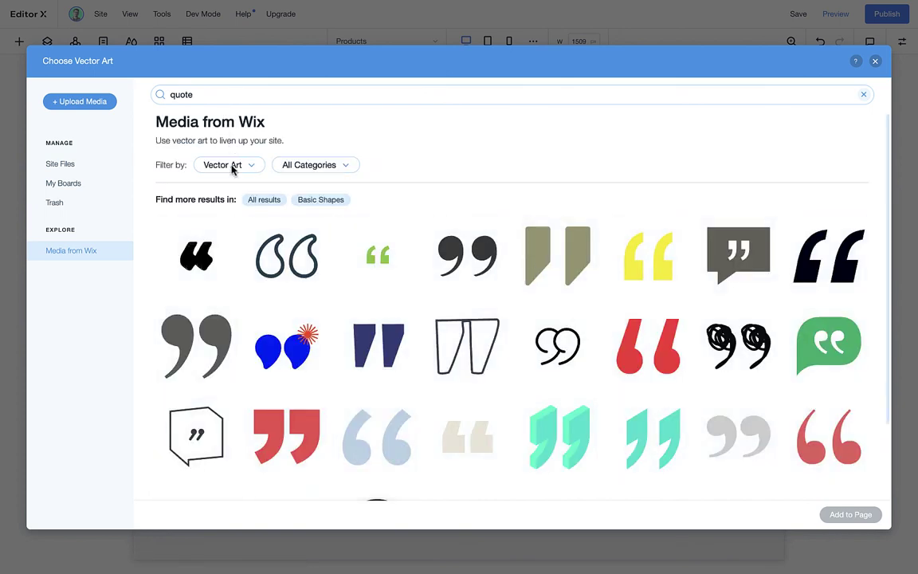
scroll(204, 269, "down", 2)
scroll(205, 270, "up", 2)
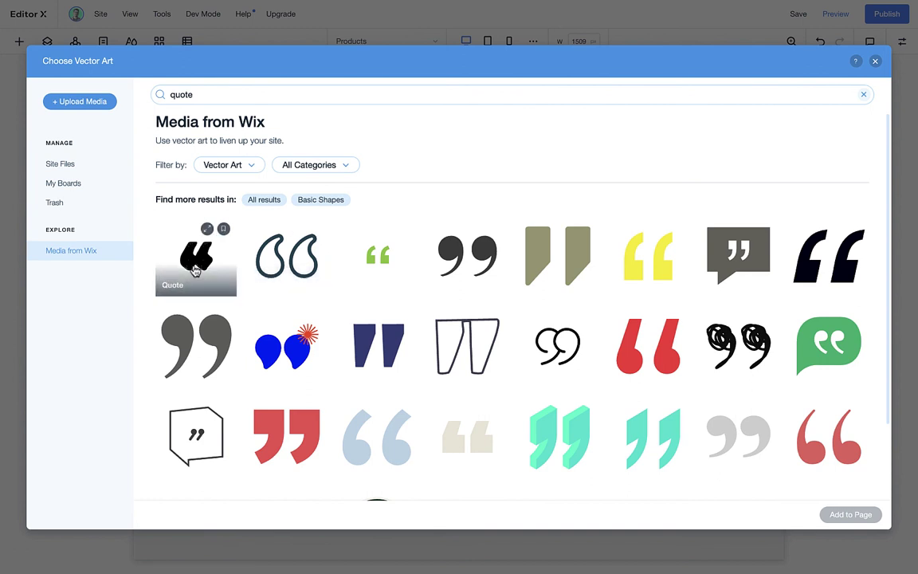
left_click(195, 271)
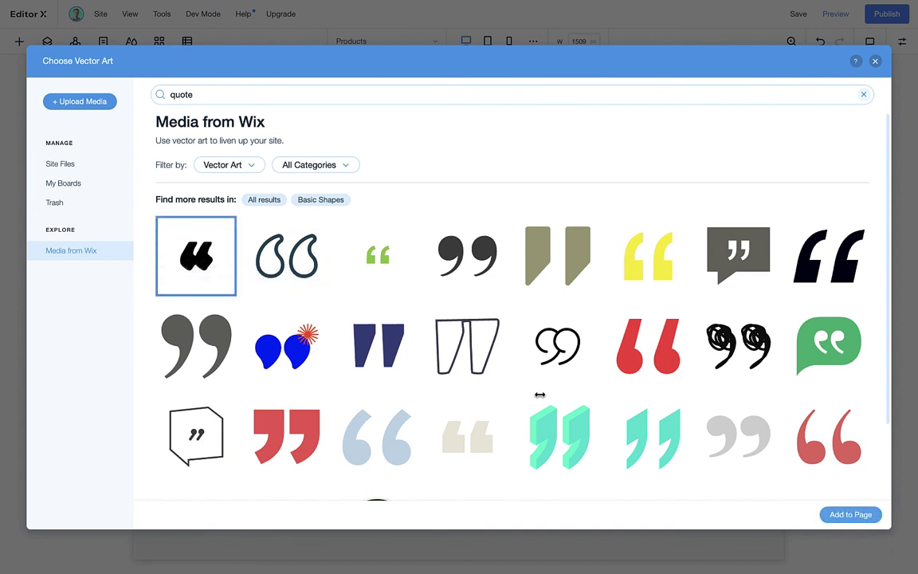
left_click(850, 514)
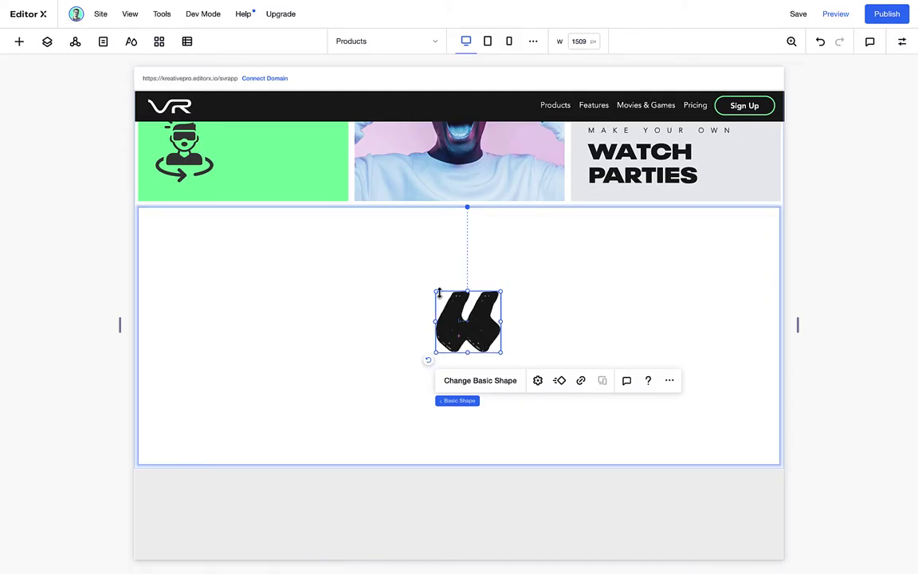
Step: Enlarge the quotation mark near the middle of the white item and fill it with the theme's bright green
left_click_drag(437, 293, 366, 250)
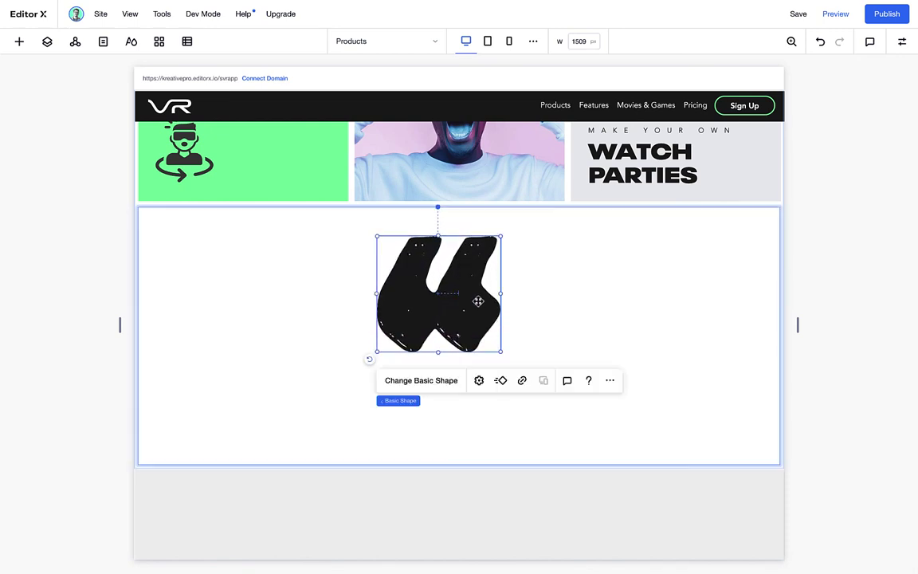
left_click_drag(477, 301, 489, 338)
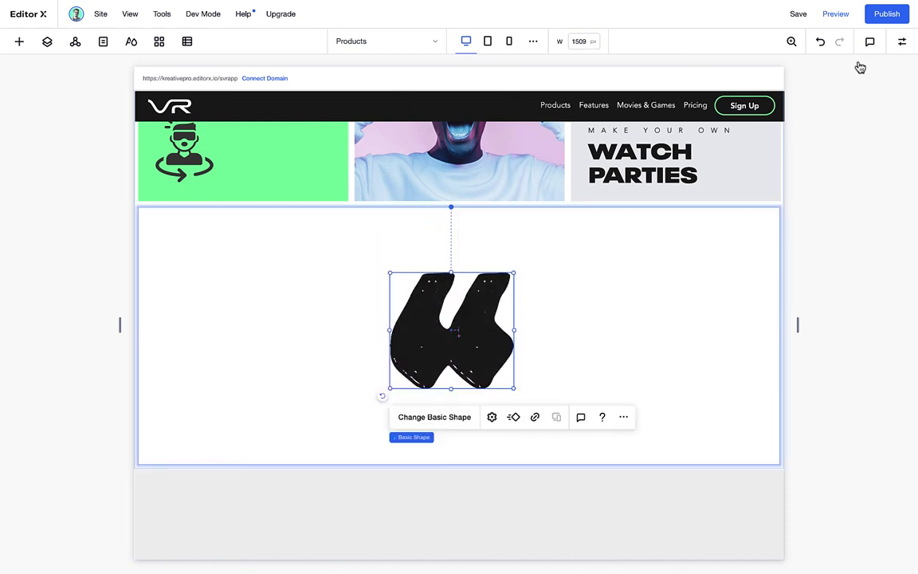
left_click(901, 42)
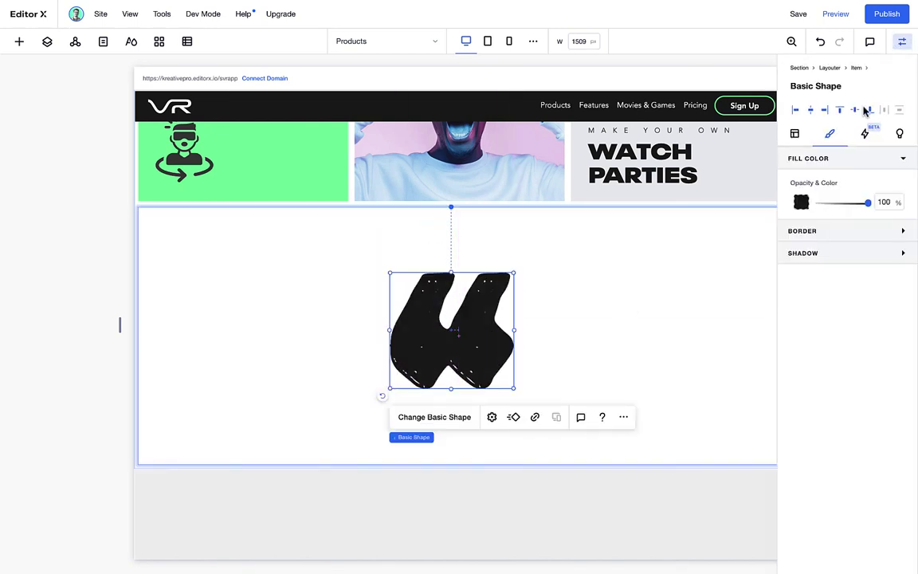
left_click(801, 202)
left_click(719, 380)
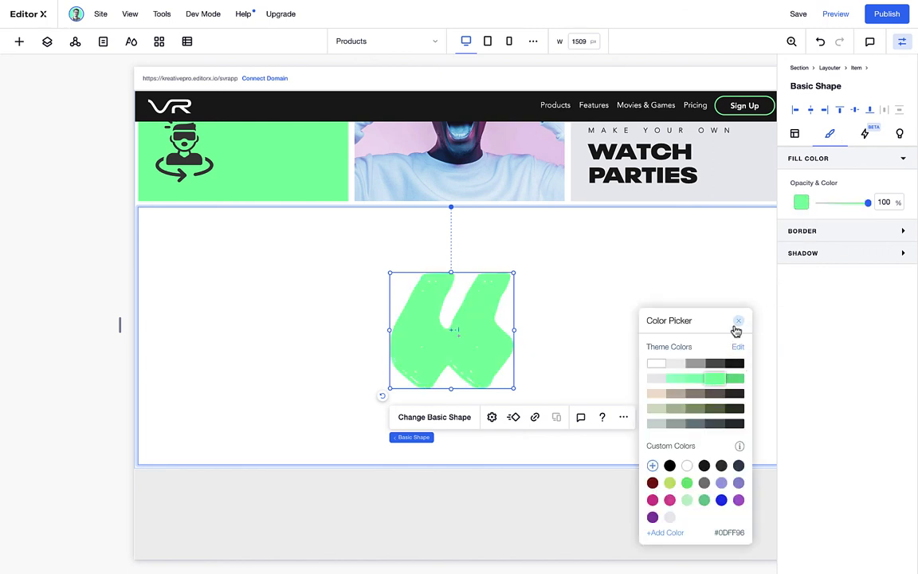
left_click(738, 322)
Step: Set the green quotation mark's fluid width to 25% and collapse its position settings
left_click_drag(514, 391, 528, 402)
left_click(803, 137)
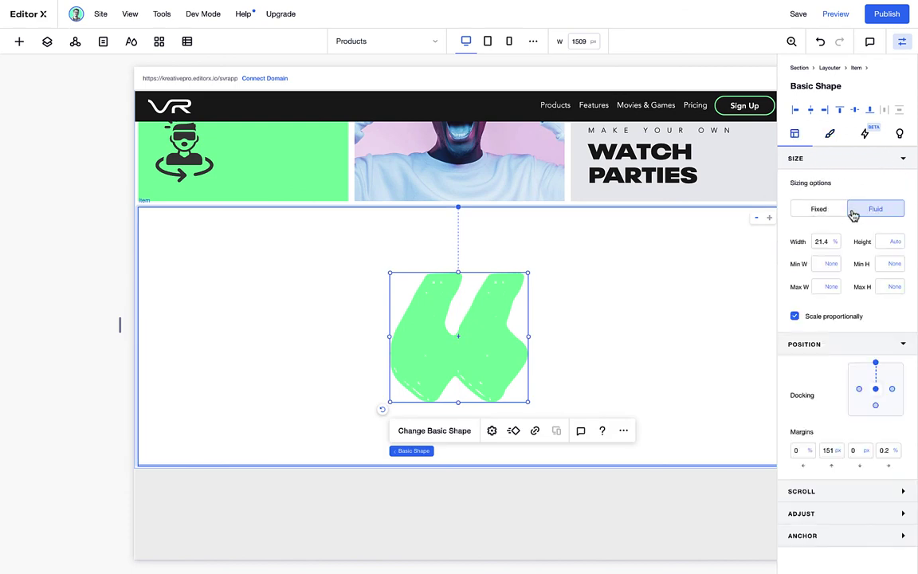
type("25")
key("Return")
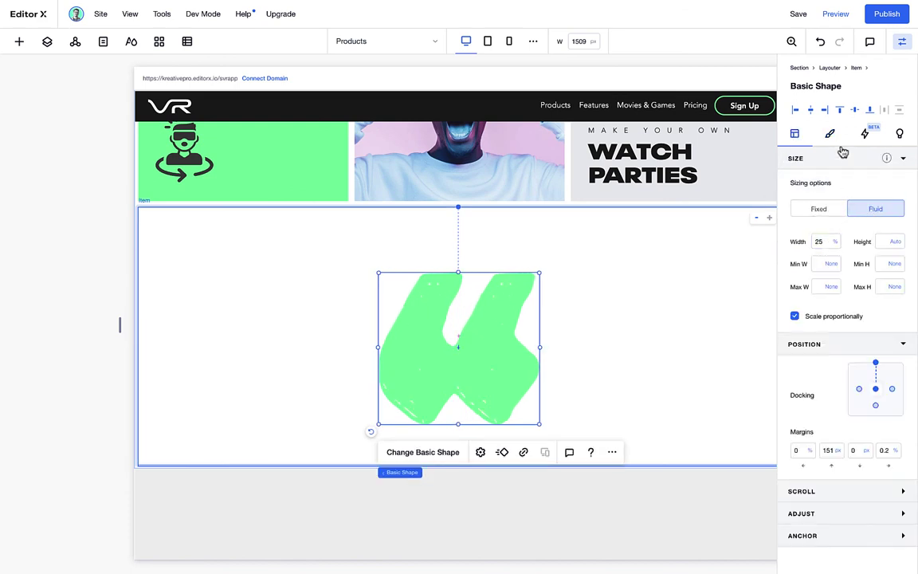
left_click(819, 159)
left_click(829, 182)
left_click(824, 157)
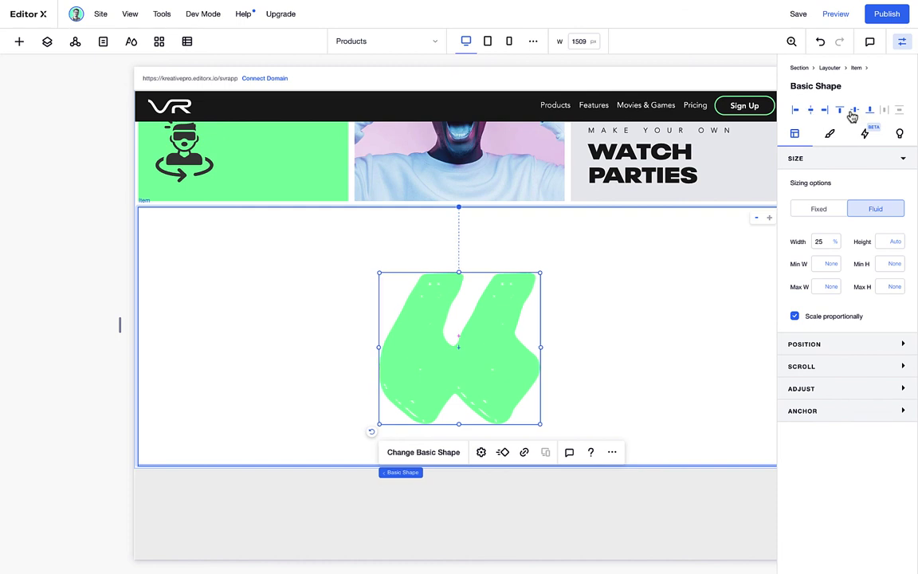
Step: Centre the green quotation mark vertically in the white item and show its position and scroll settings
left_click(847, 159)
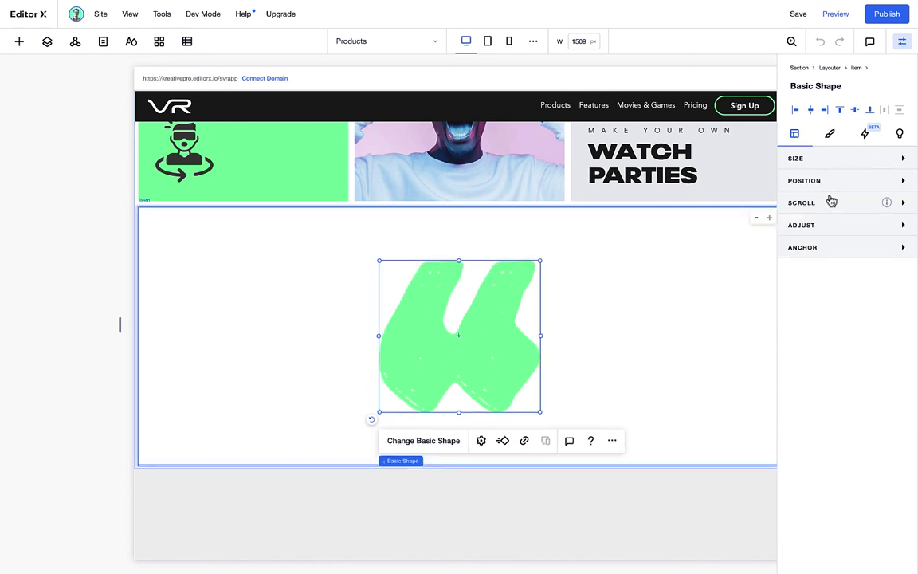
left_click(831, 202)
left_click(831, 182)
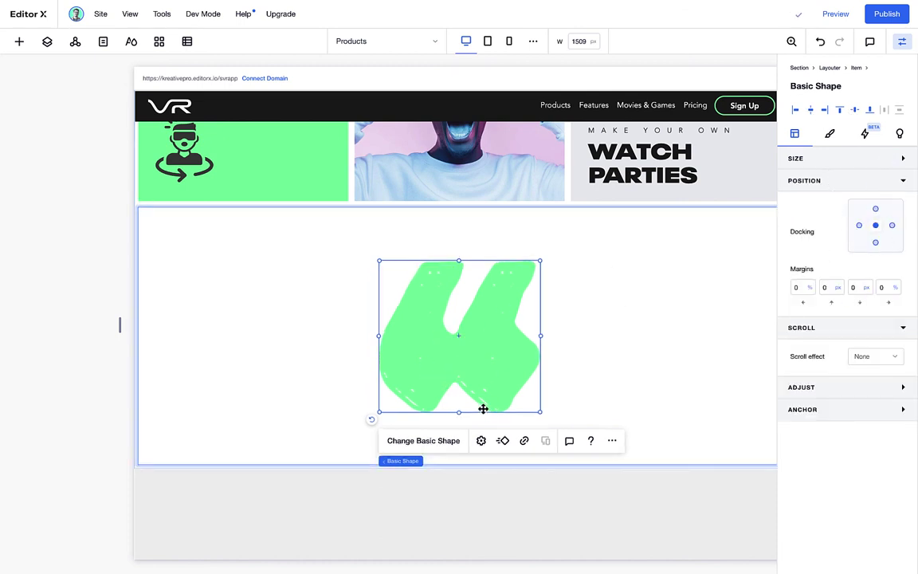
Step: Quick-add a title to the white item and make it a Heading 4 reading "StreamVR is game changing technology." in quotation marks
left_click(370, 231)
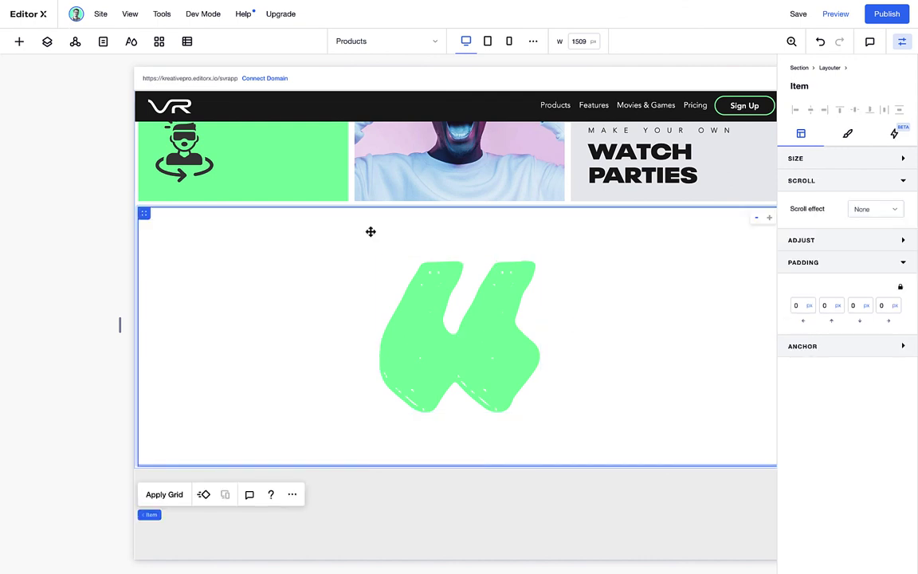
right_click(369, 336)
mouse_move(406, 206)
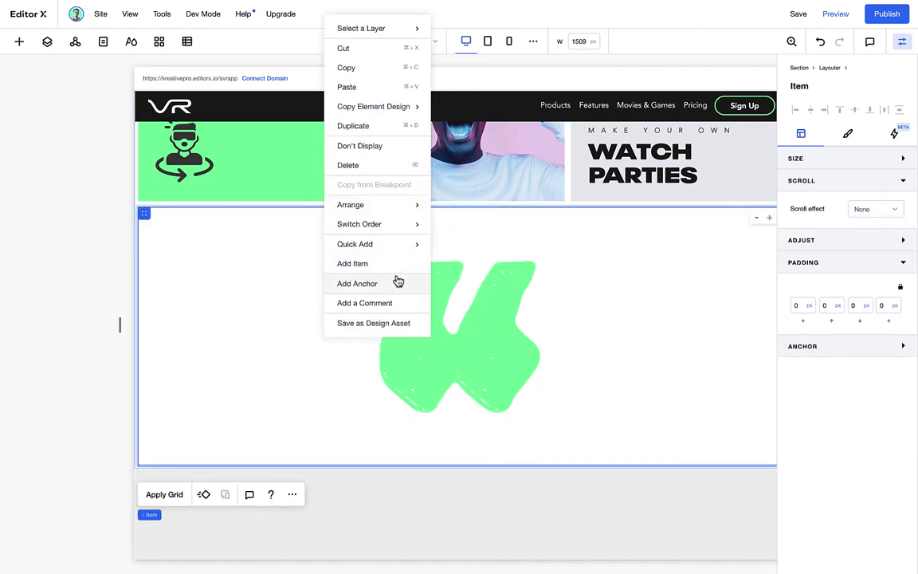
mouse_move(393, 251)
left_click(456, 251)
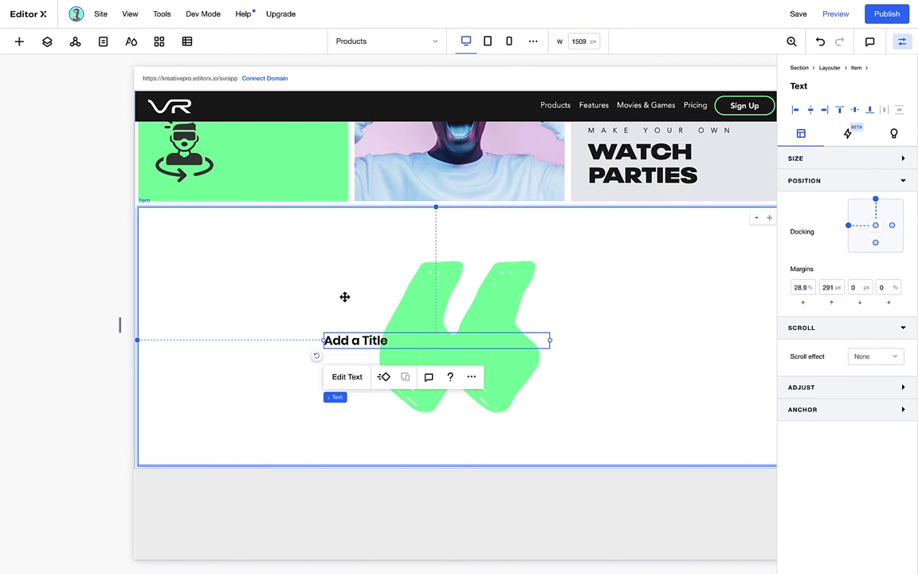
left_click(348, 376)
type("\"StreamVR is game changing technology.\"")
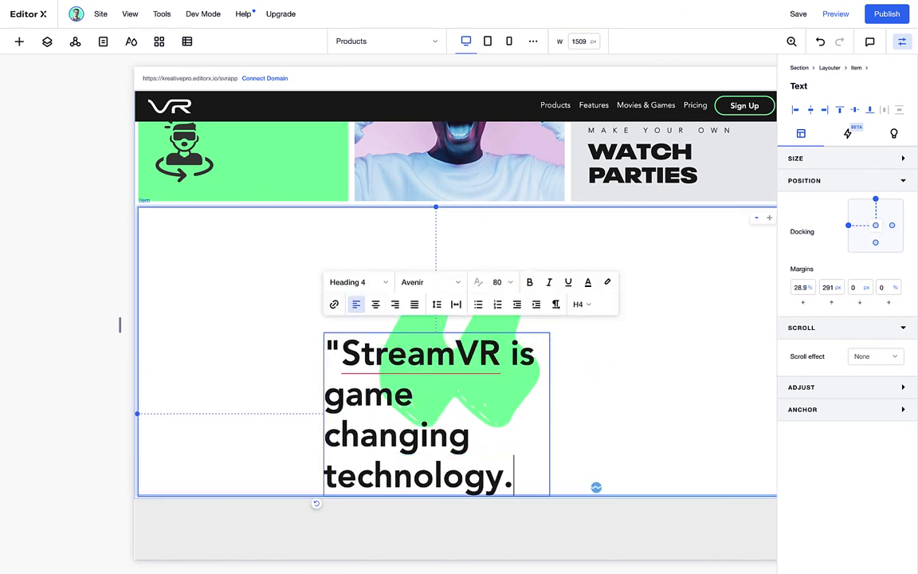
Step: Move the quote text higher over the green quotation mark and widen its text box on both sides
left_click_drag(427, 485, 326, 412)
left_click_drag(447, 338, 725, 339)
double_click(408, 279)
left_click_drag(408, 279, 447, 299)
left_click_drag(764, 320, 673, 351)
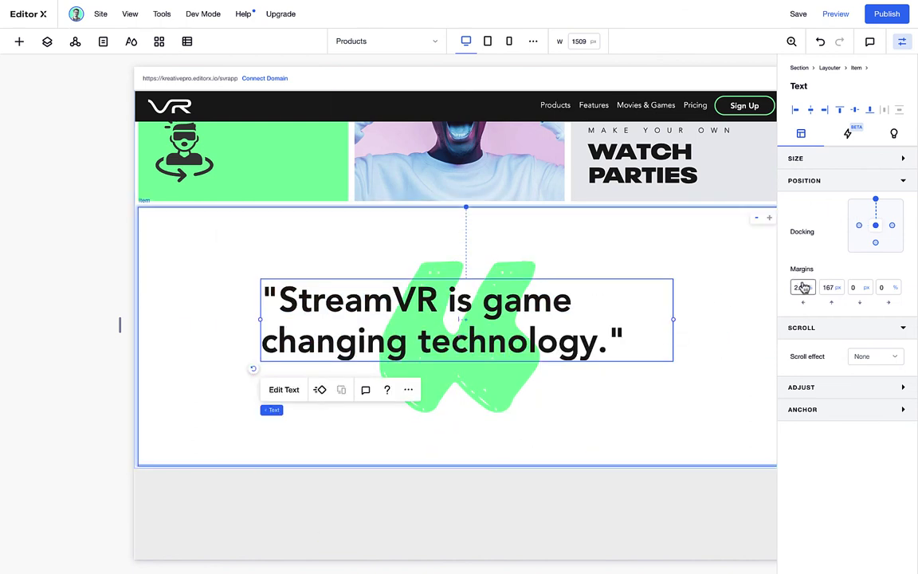
Step: Set the quote text's fluid width to 100% and centre its box horizontally and vertically in the item
left_click(804, 157)
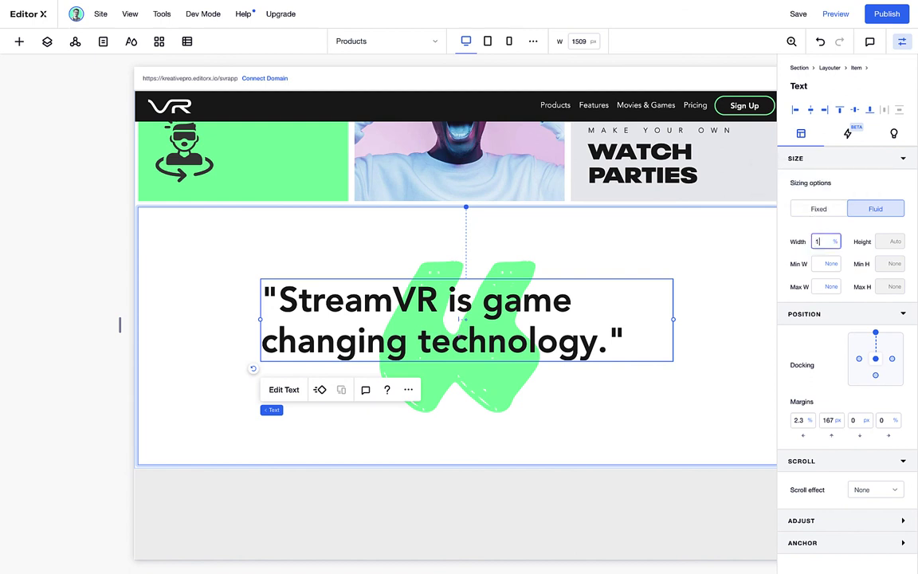
key("Return")
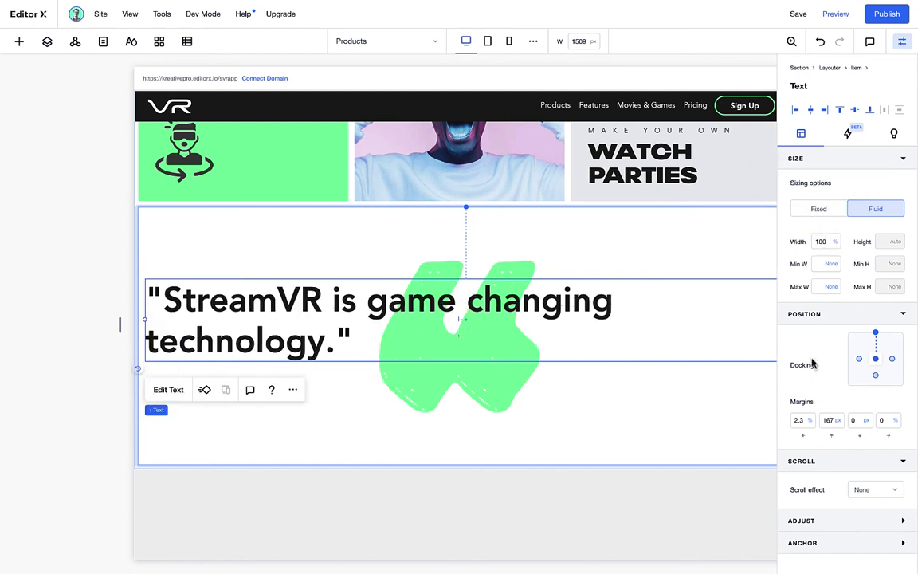
left_click(839, 111)
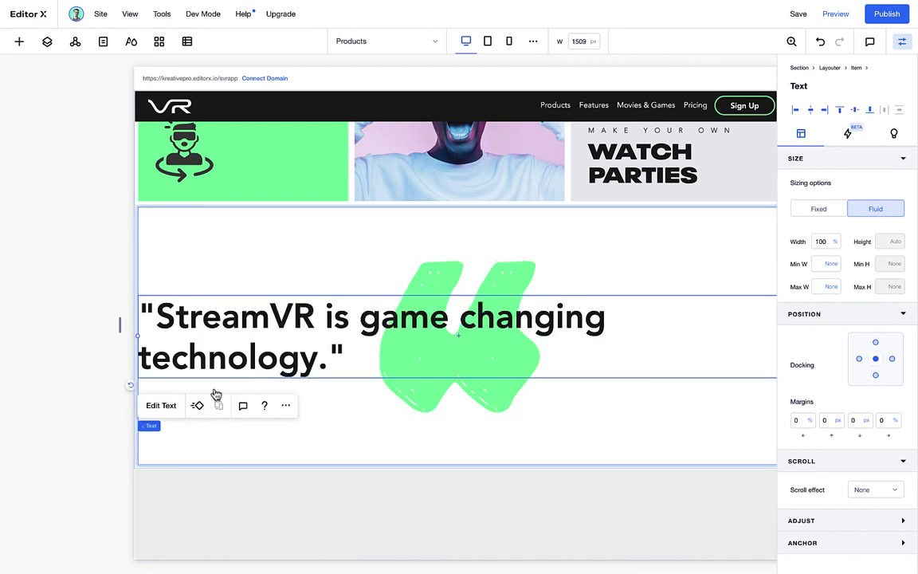
Step: Center-align the quote and set the words after "StreamVR" in Avenir Light
double_click(255, 343)
left_click(190, 267)
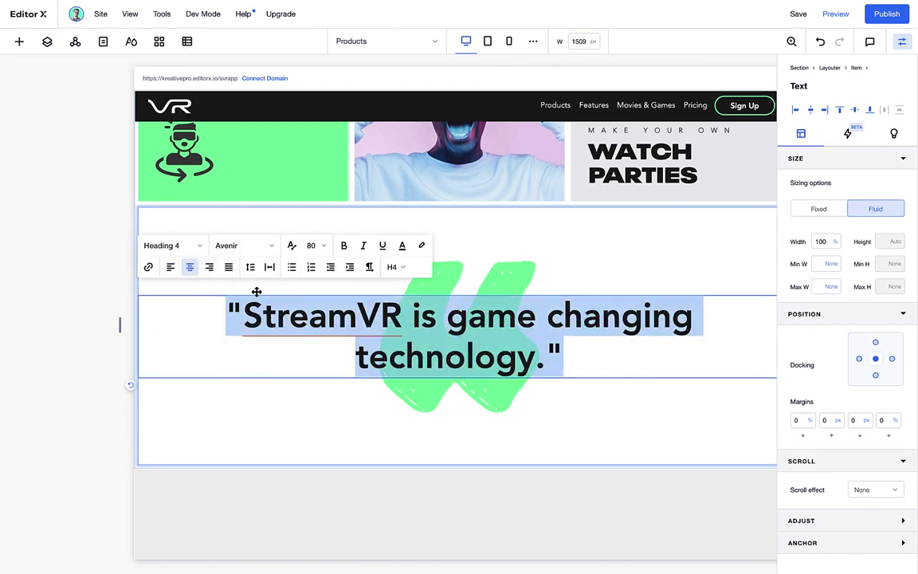
left_click(358, 328)
left_click_drag(403, 318, 532, 360)
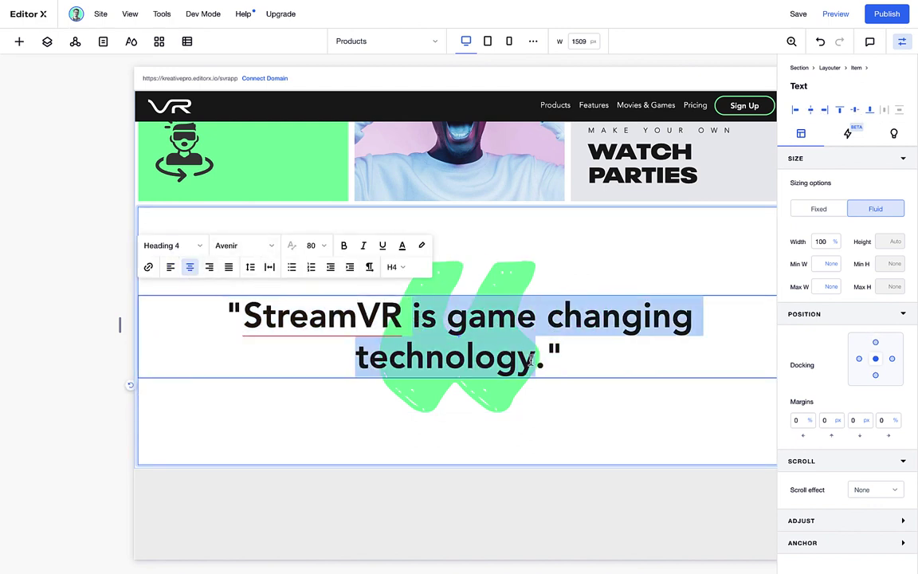
left_click(263, 249)
left_click(260, 285)
left_click(439, 322)
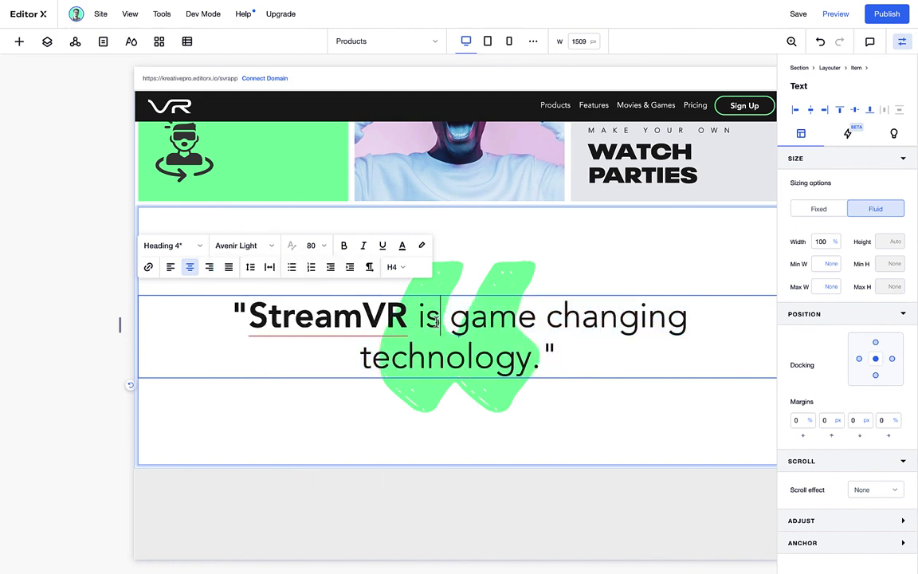
Step: Set the whole quote's font size to 70 and leave text editing
left_click_drag(567, 362, 241, 329)
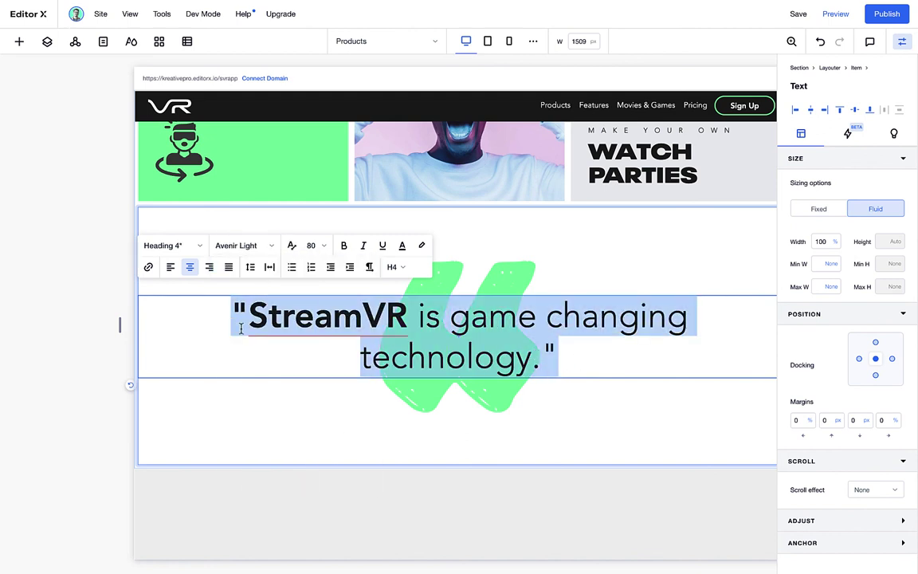
left_click(313, 246)
type("70")
key("Return")
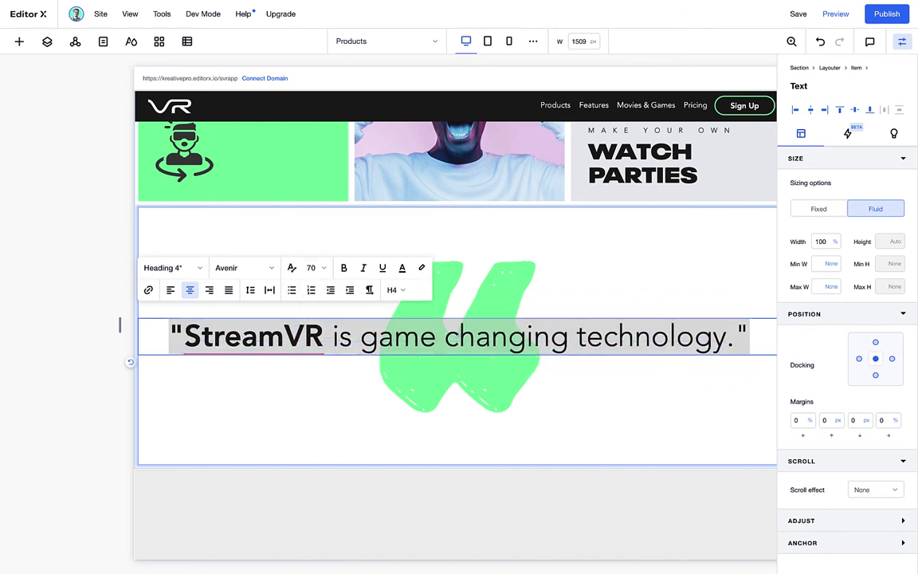
left_click(738, 338)
left_click(192, 384)
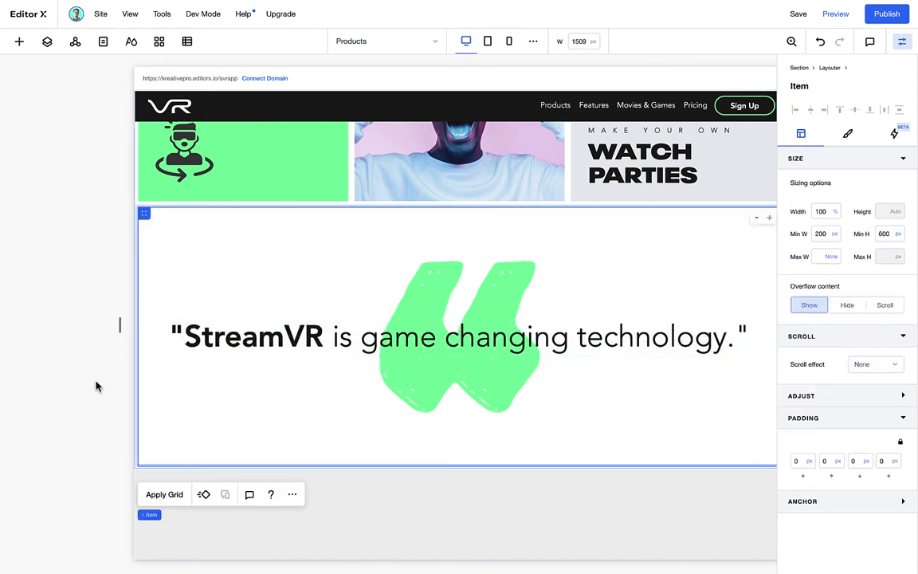
Step: Quick-add an image to the white quote item and use The New York Times logo as its picture
left_click(901, 40)
right_click(590, 396)
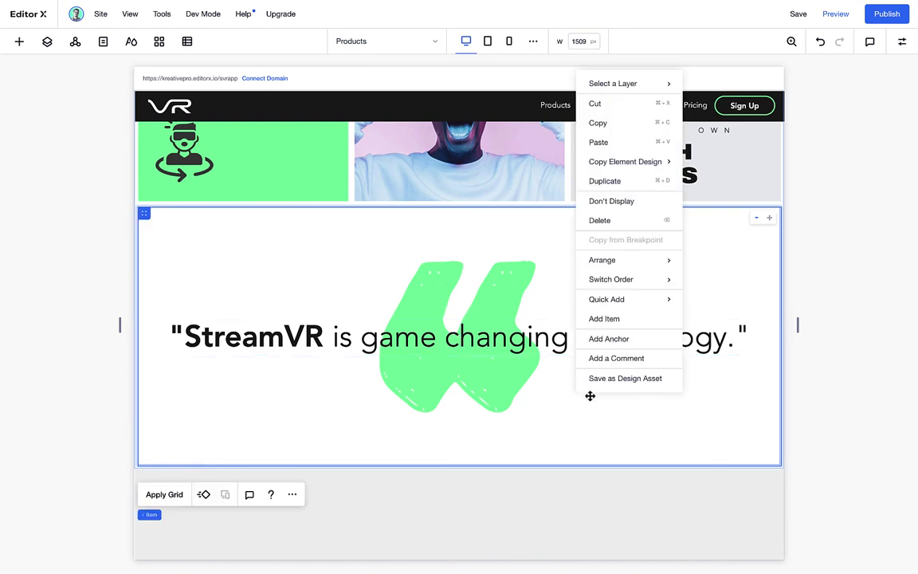
mouse_move(663, 308)
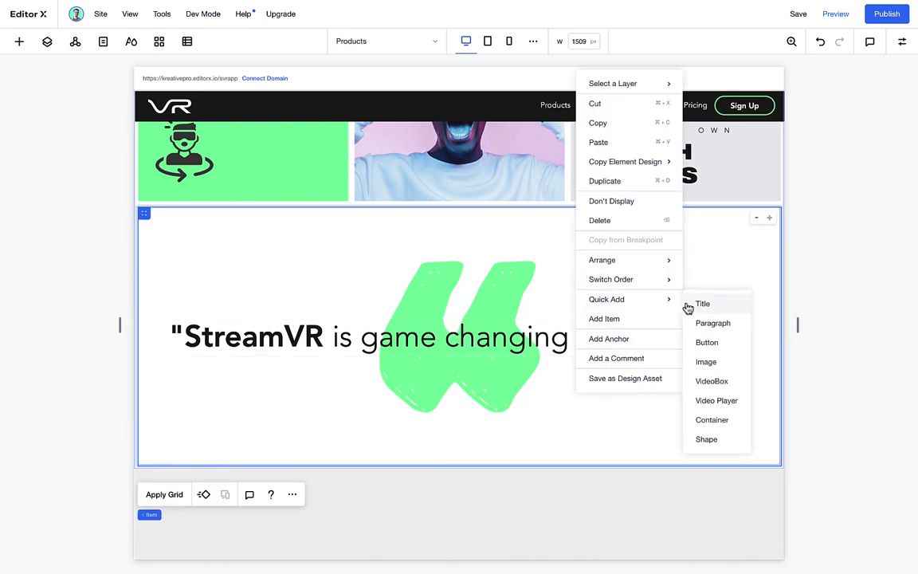
left_click(707, 363)
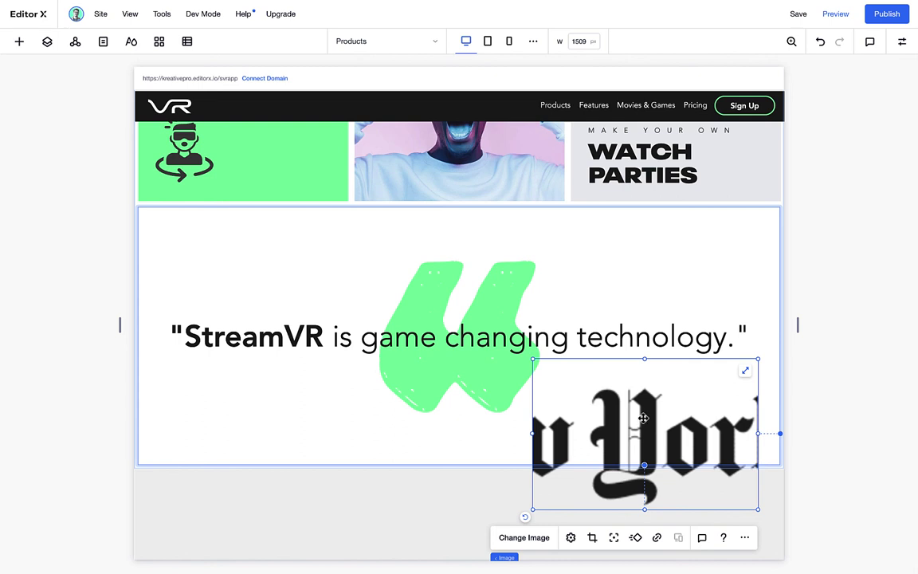
Step: Reshape the New York Times image into a smaller, wide strip and centre it within the item
left_click_drag(626, 435, 463, 273)
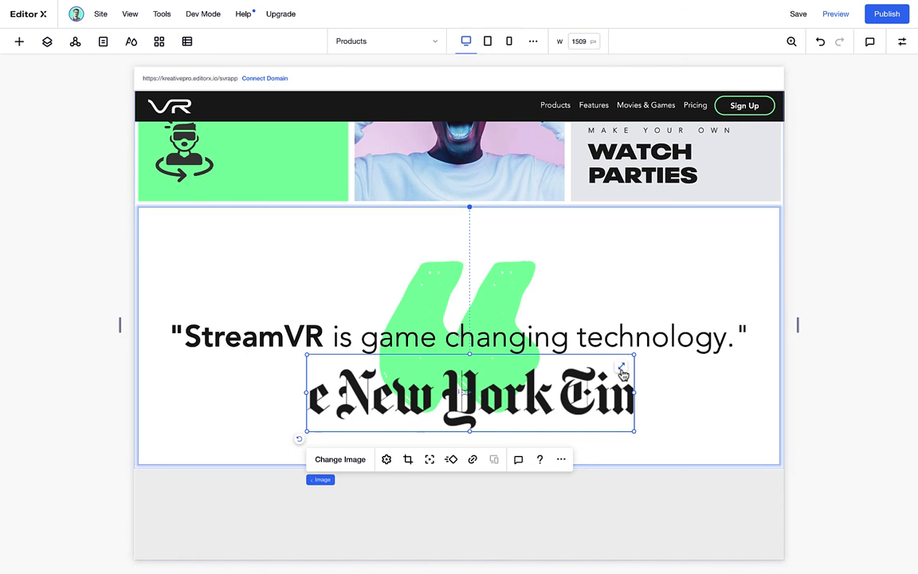
left_click(621, 368)
left_click(769, 220)
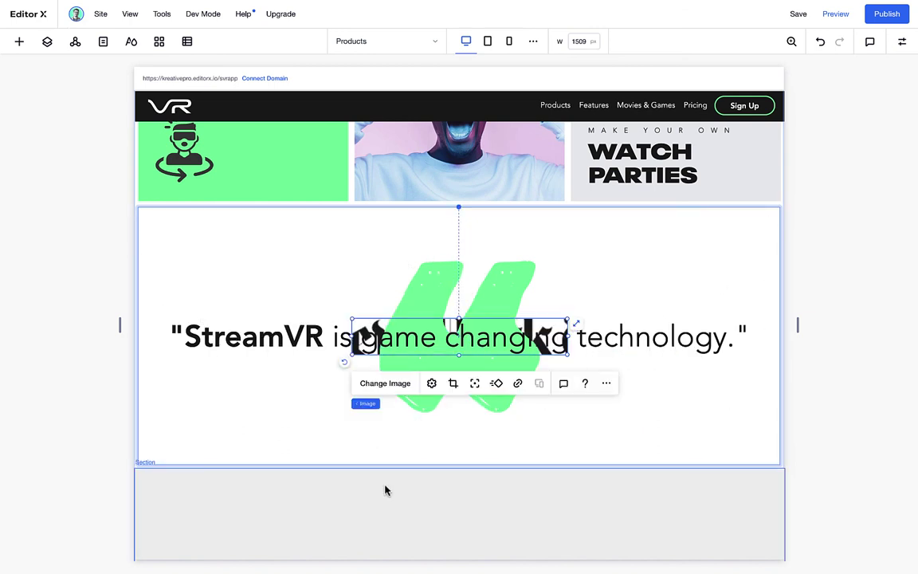
Step: Move the logo image above the quote text in the item's layer order
left_click(484, 335)
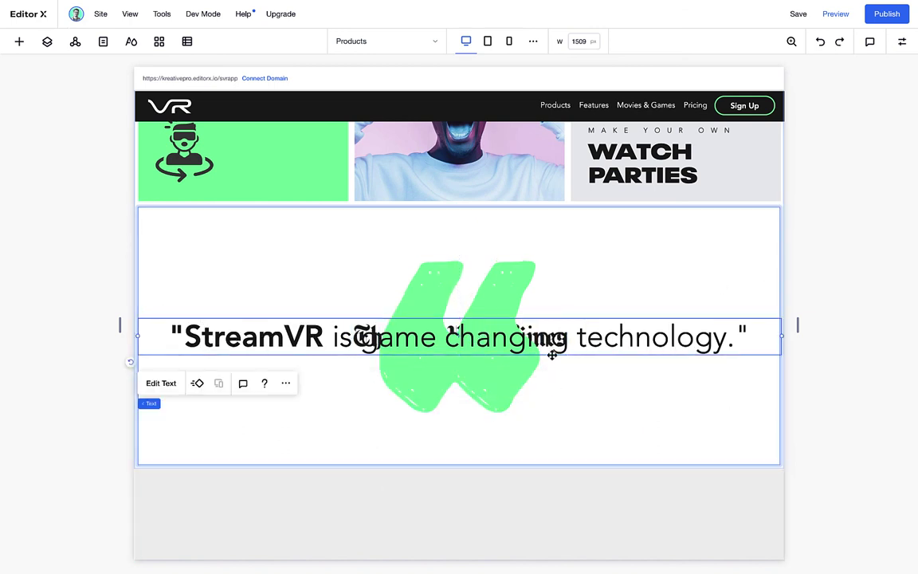
left_click(47, 43)
left_click(88, 370)
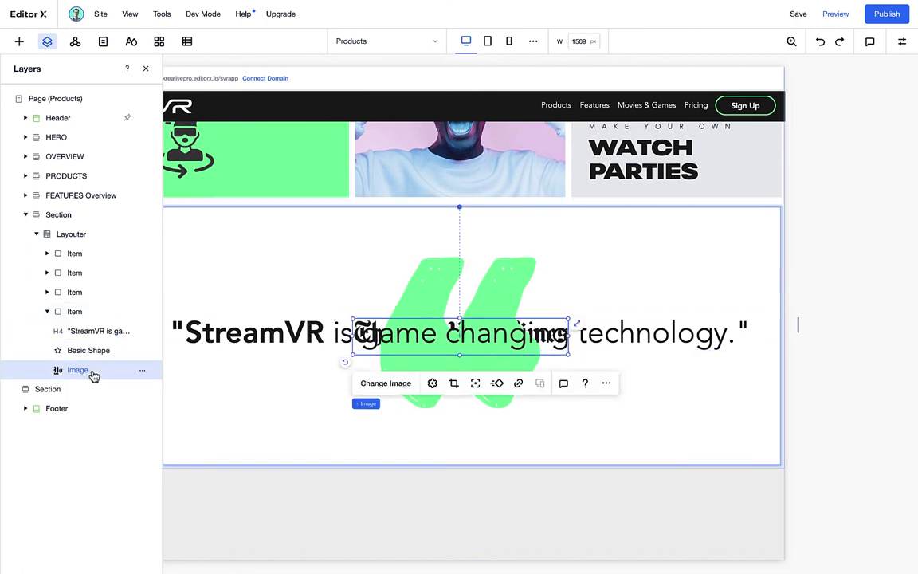
left_click_drag(92, 373, 90, 333)
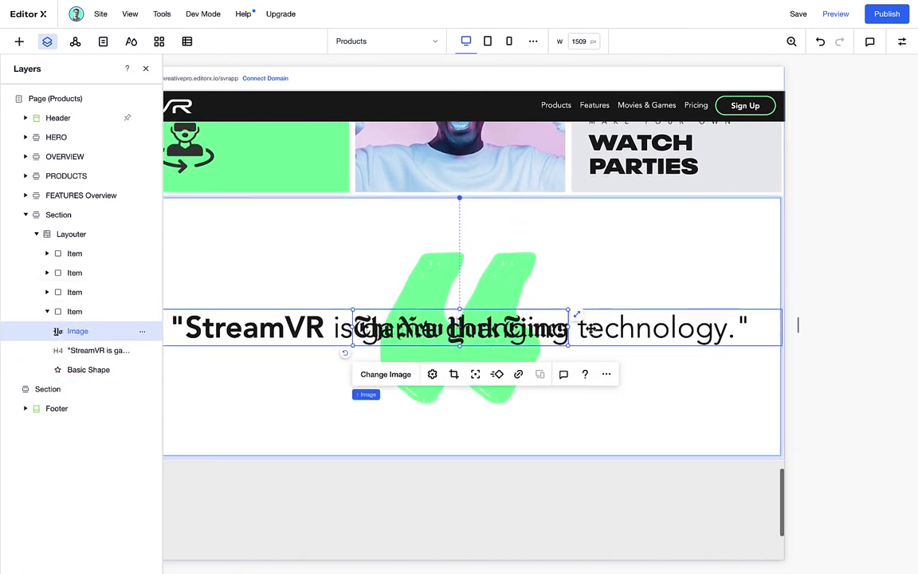
Step: Shrink the New York Times logo, place it just beneath the quote text, and stack the two elements together
left_click(443, 327)
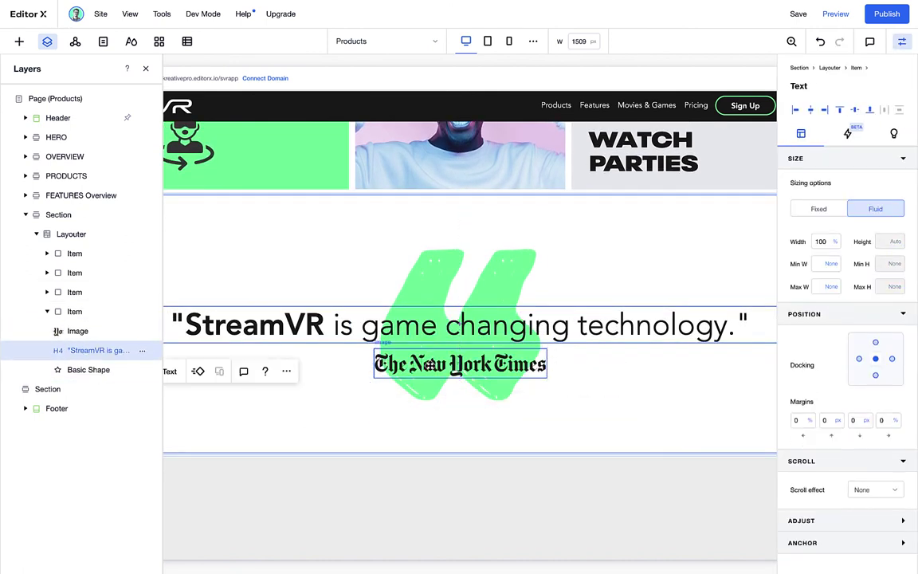
left_click(439, 367, "shift")
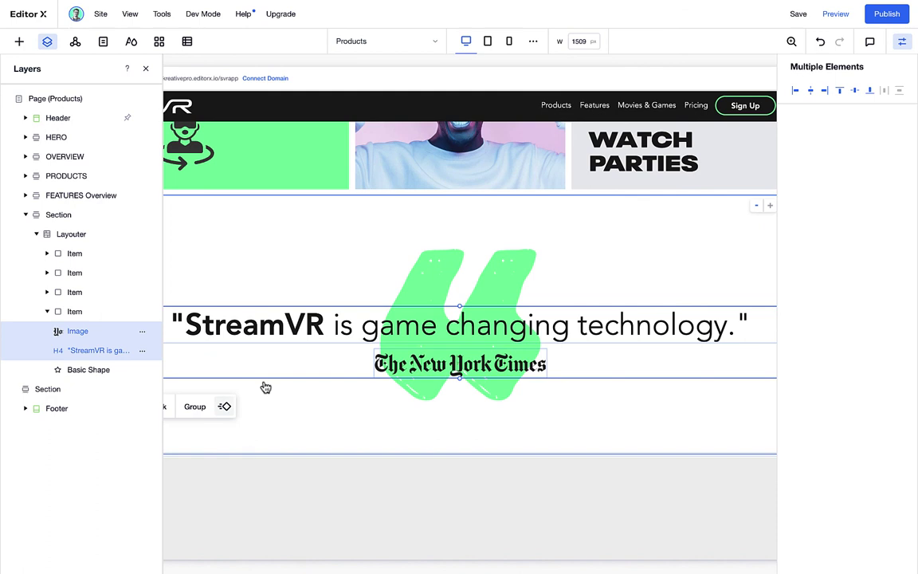
left_click(144, 69)
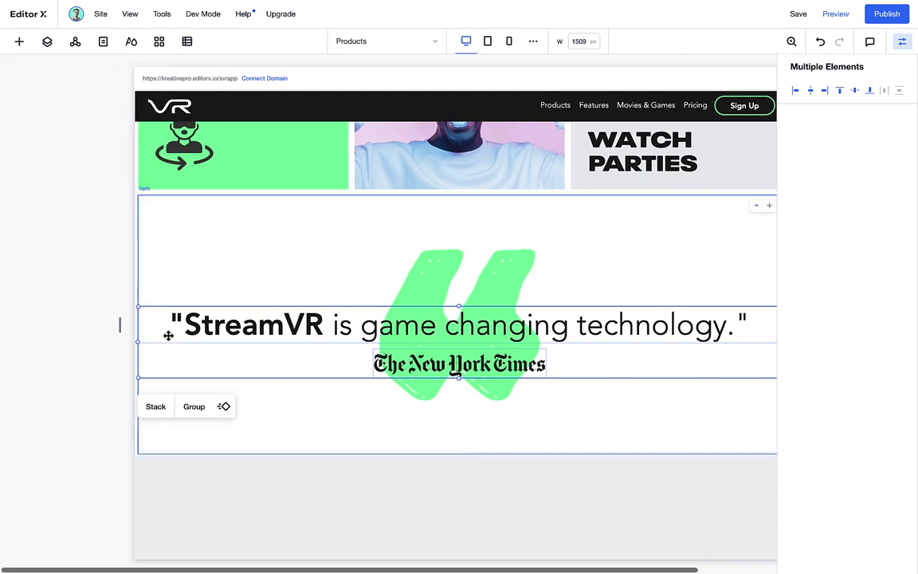
left_click(156, 407)
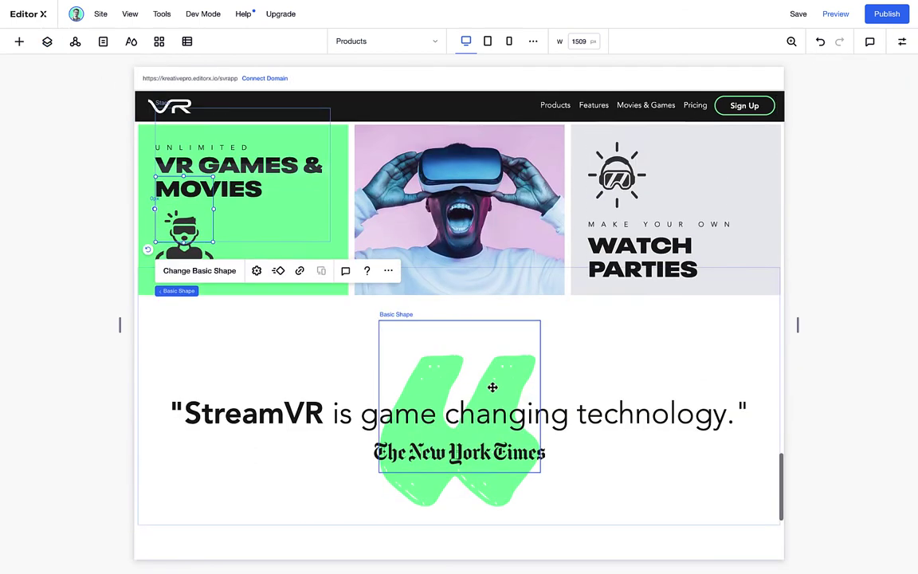
Step: Preview the Products page and examine the mosaic layouter's items, the quote item and the sections above them
scroll(492, 387, "up", 1)
left_click(835, 13)
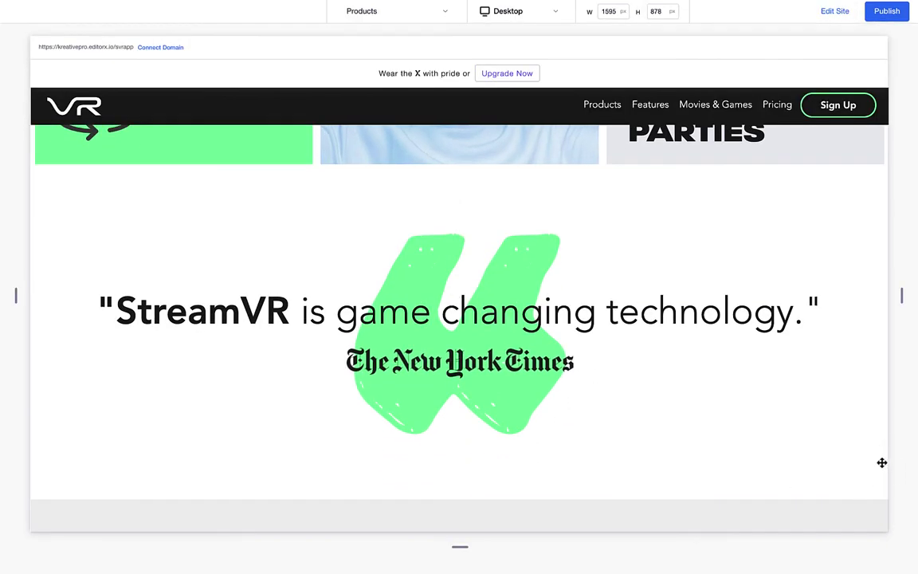
scroll(881, 462, "up", 5)
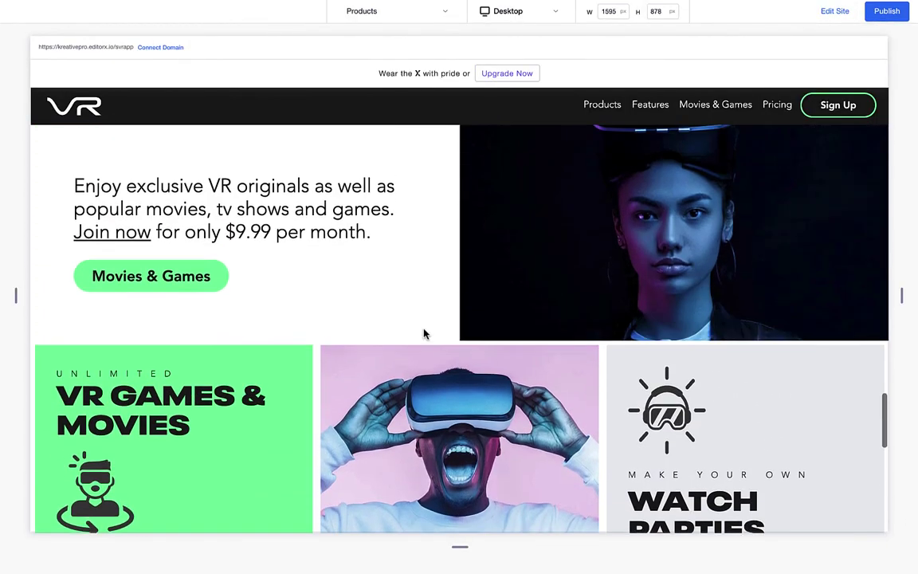
scroll(424, 334, "up", 6)
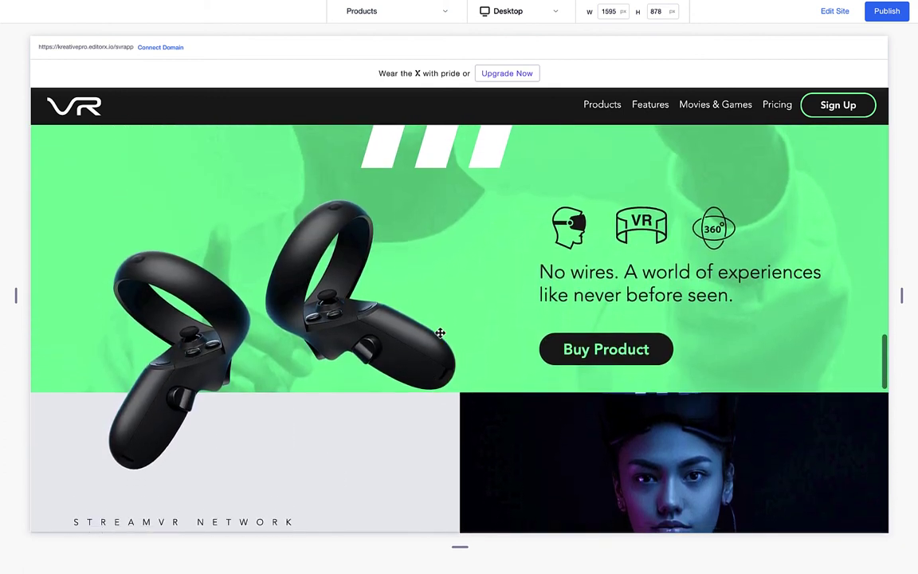
scroll(440, 333, "down", 6)
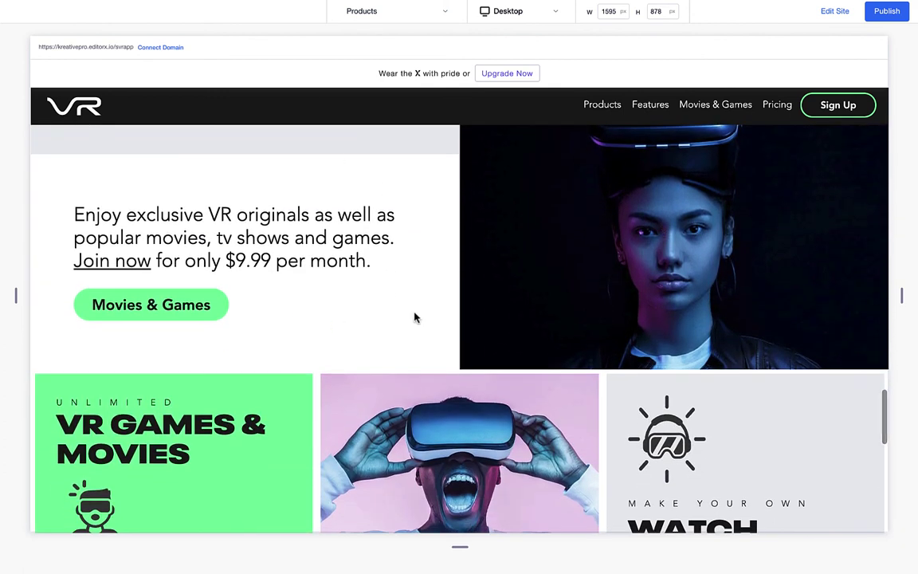
scroll(414, 317, "up", 6)
scroll(466, 348, "down", 5)
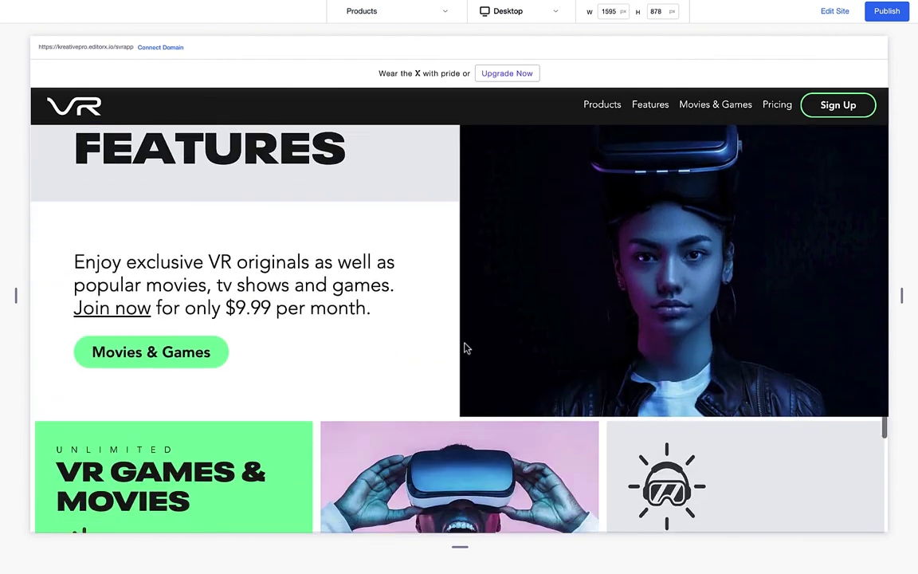
scroll(466, 348, "down", 4)
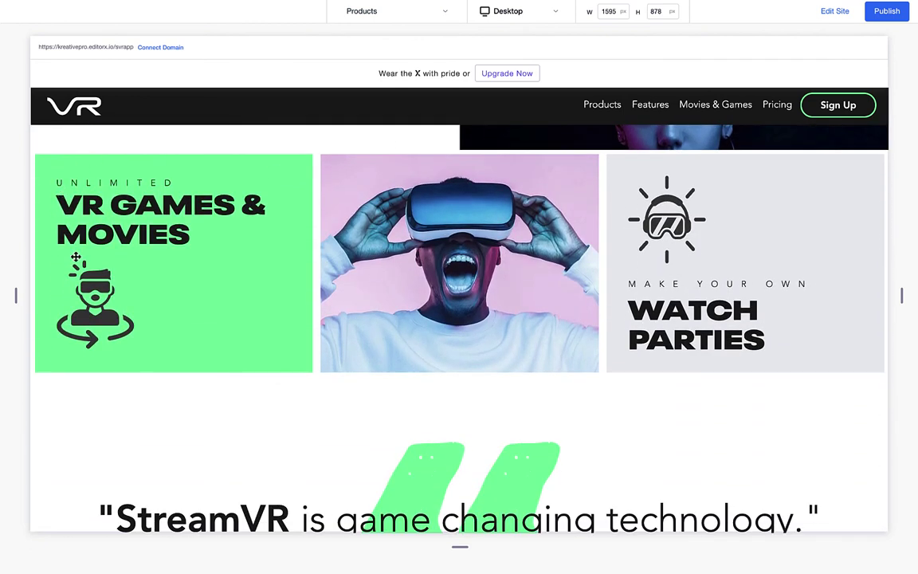
scroll(467, 265, "down", 3)
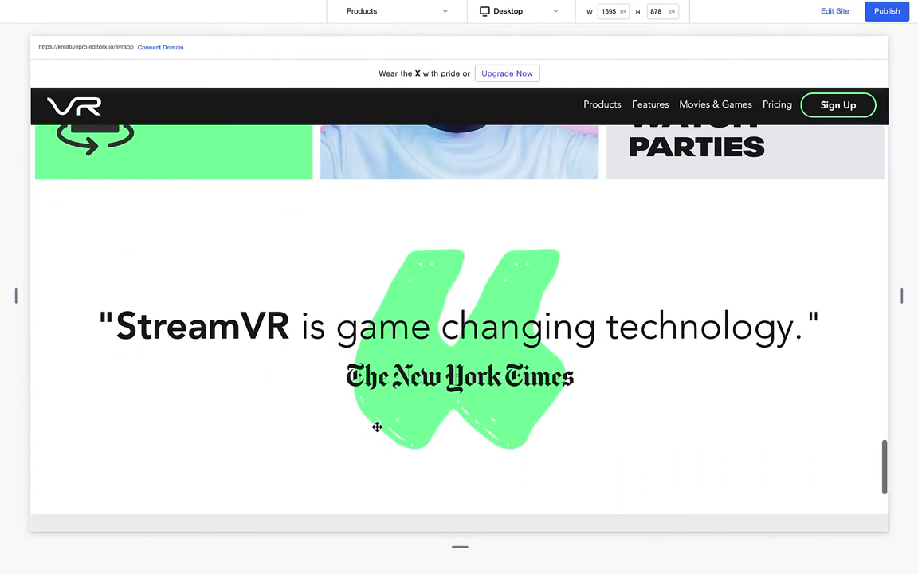